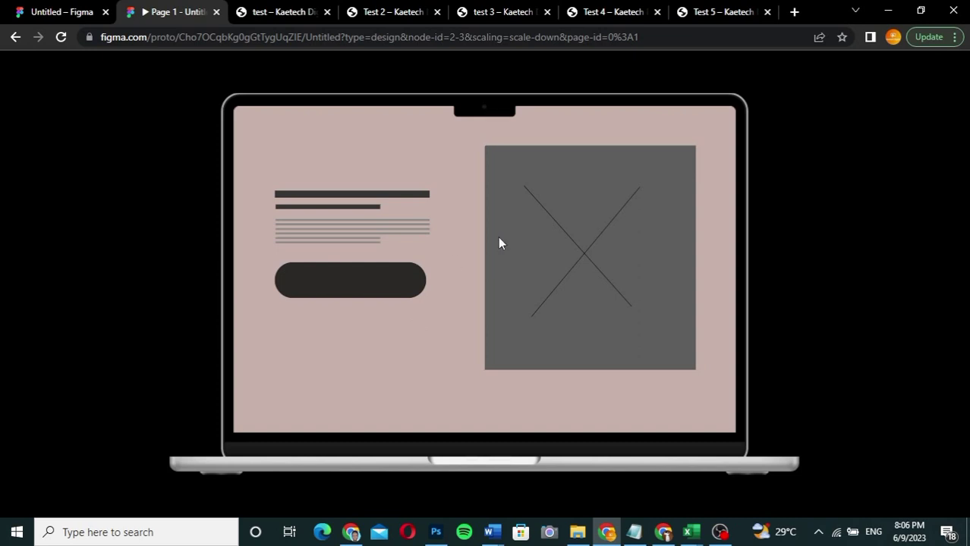
- Compare the test page's first hero section, including its heading and paragraph, with the Figma wireframe prototype
click(288, 10)
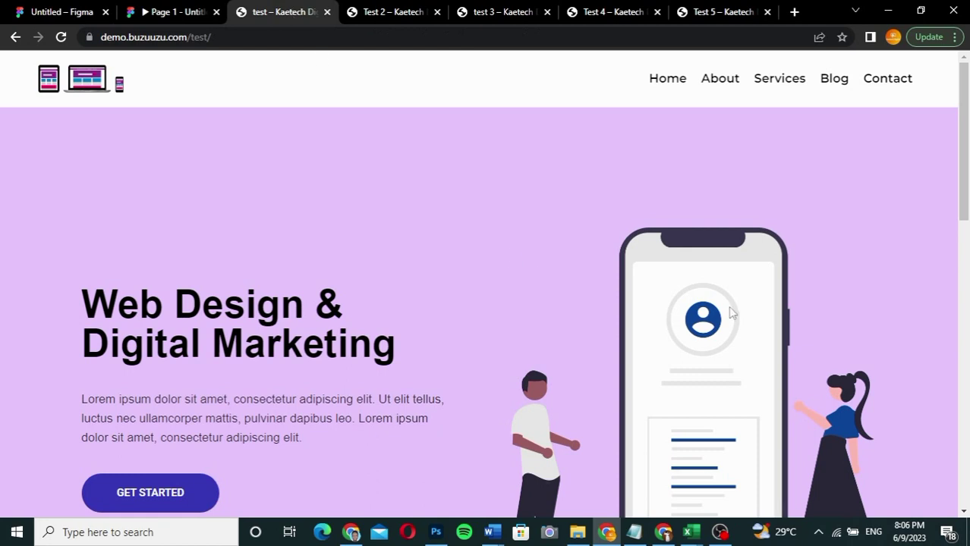
scroll(731, 312, down, 2)
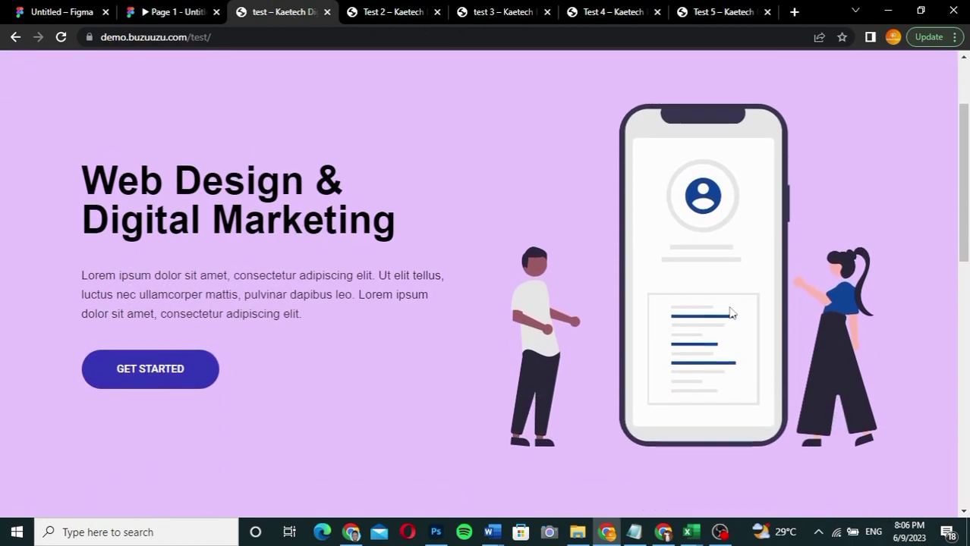
click(177, 12)
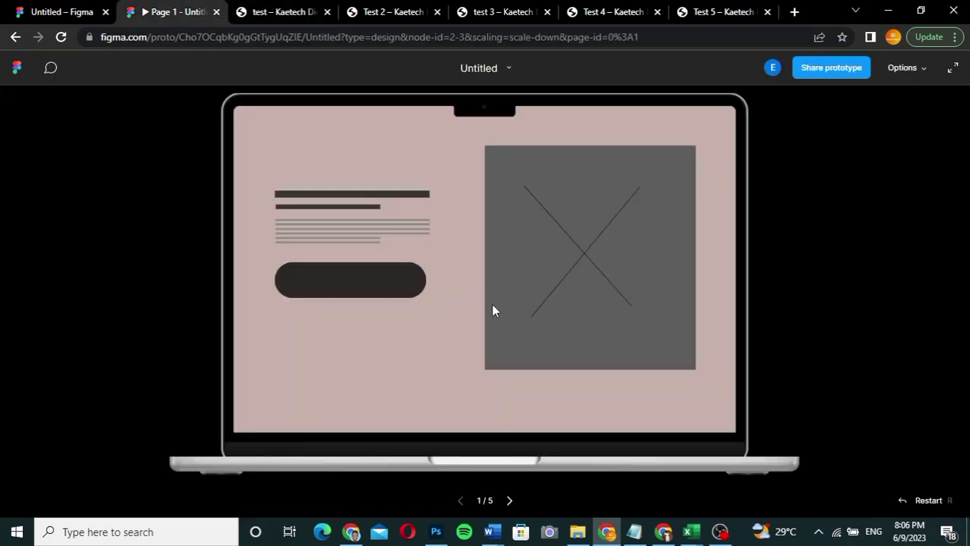
click(288, 13)
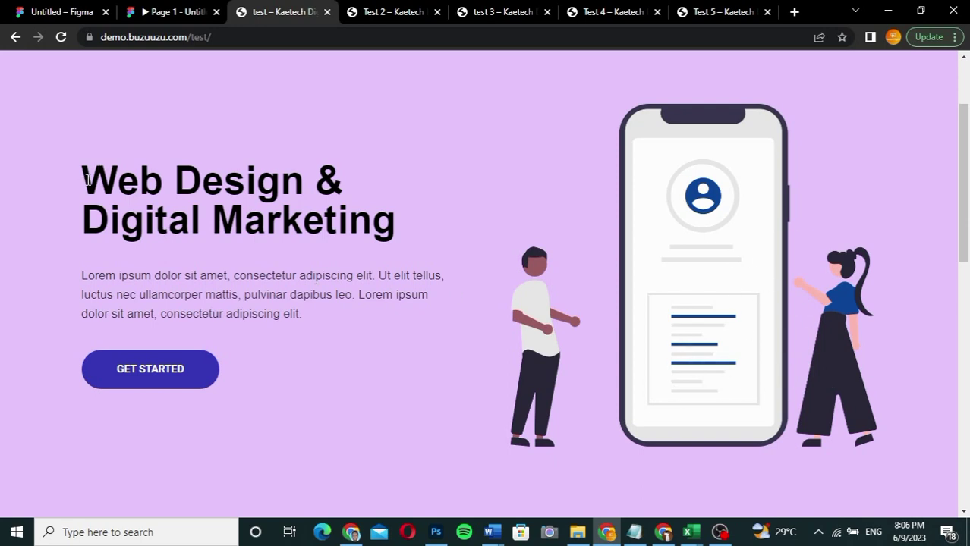
drag(87, 179, 400, 213)
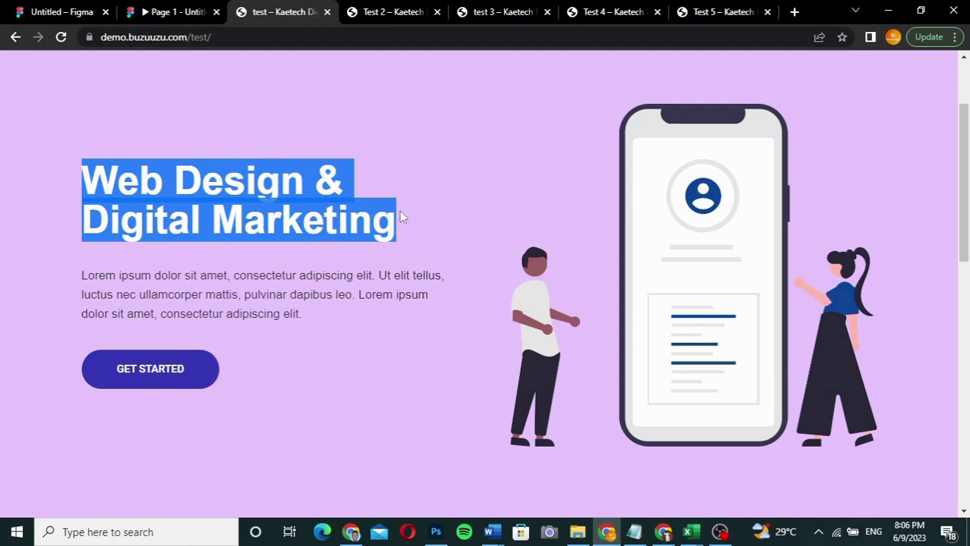
click(400, 216)
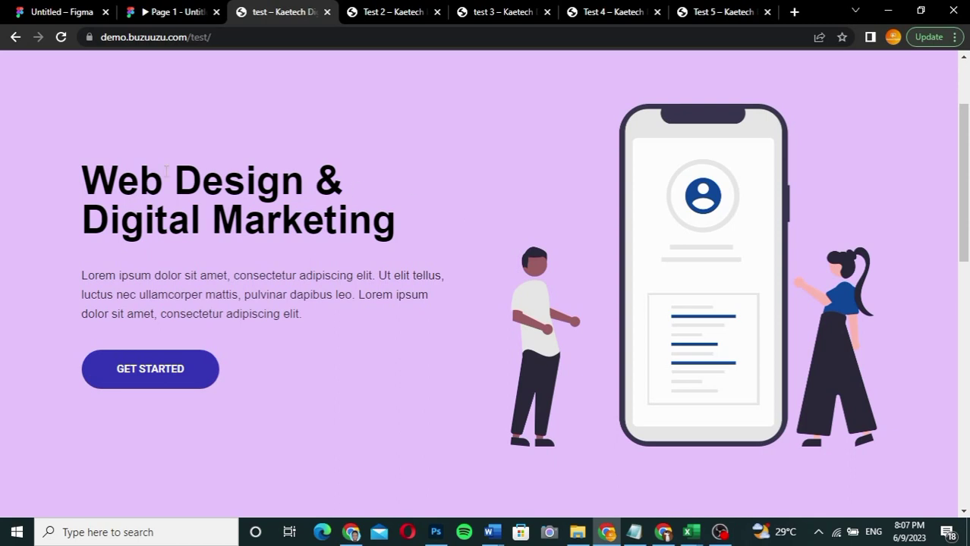
drag(84, 173, 410, 215)
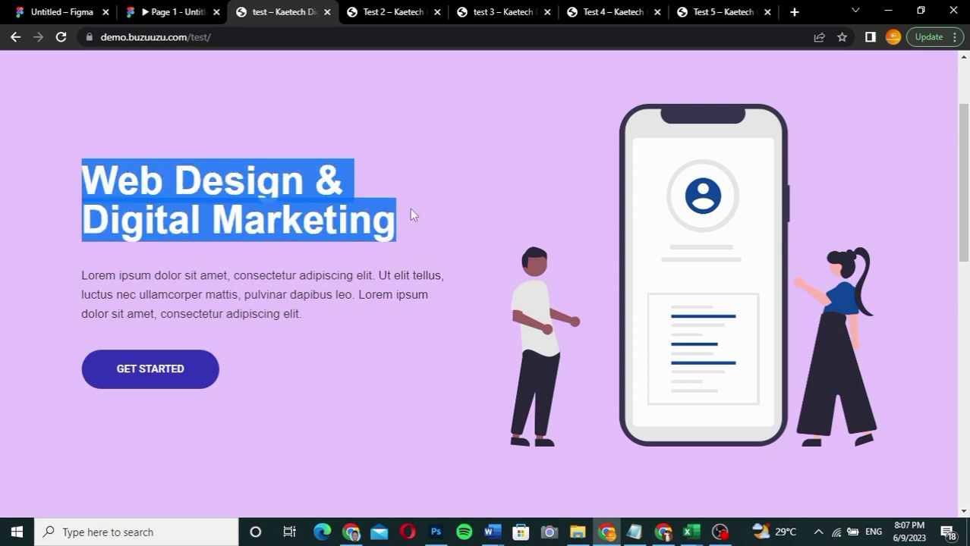
double_click(81, 279)
drag(82, 279, 130, 208)
click(131, 207)
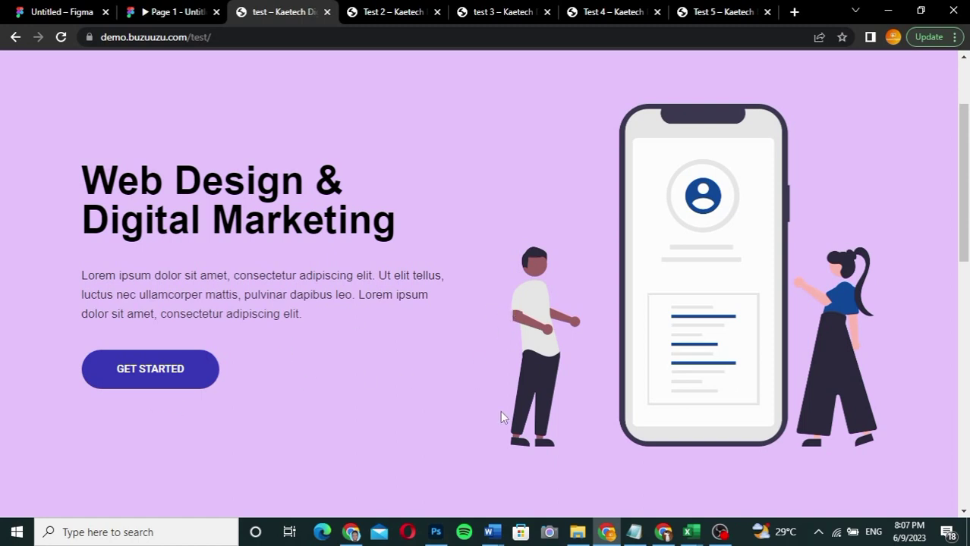
- Examine the test page's second hero section with the web design image and compare it with the phone illustration hero
scroll(500, 412, down, 6)
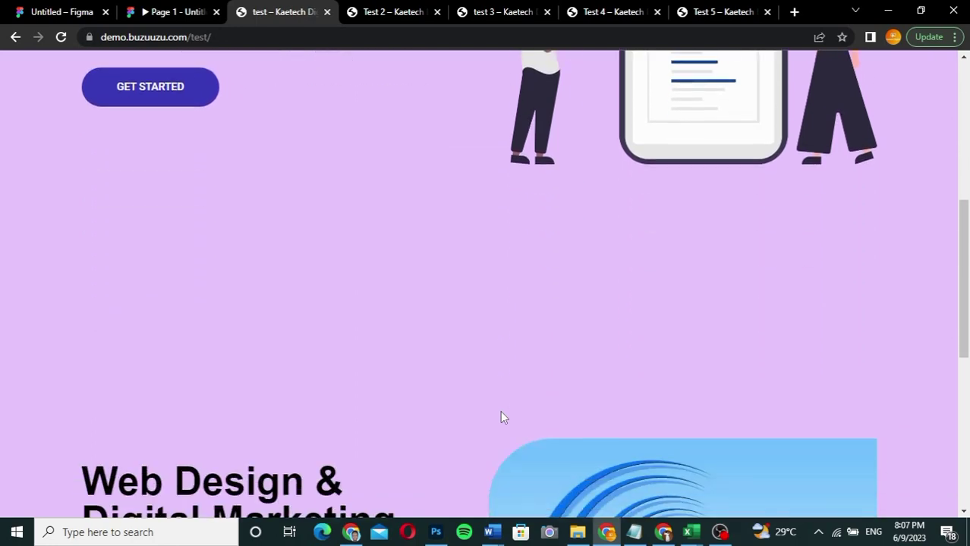
scroll(500, 417, down, 1)
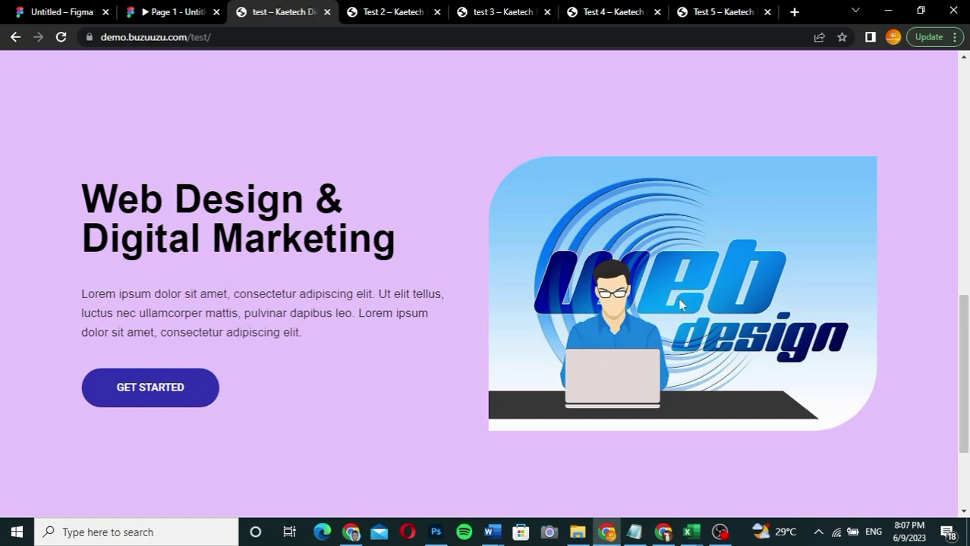
key(F5)
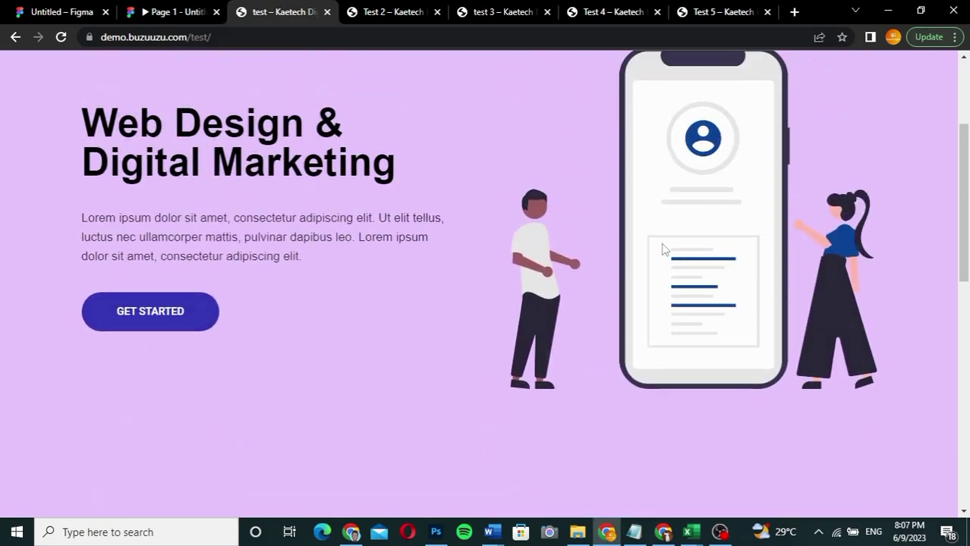
scroll(662, 247, down, 5)
scroll(663, 243, up, 1)
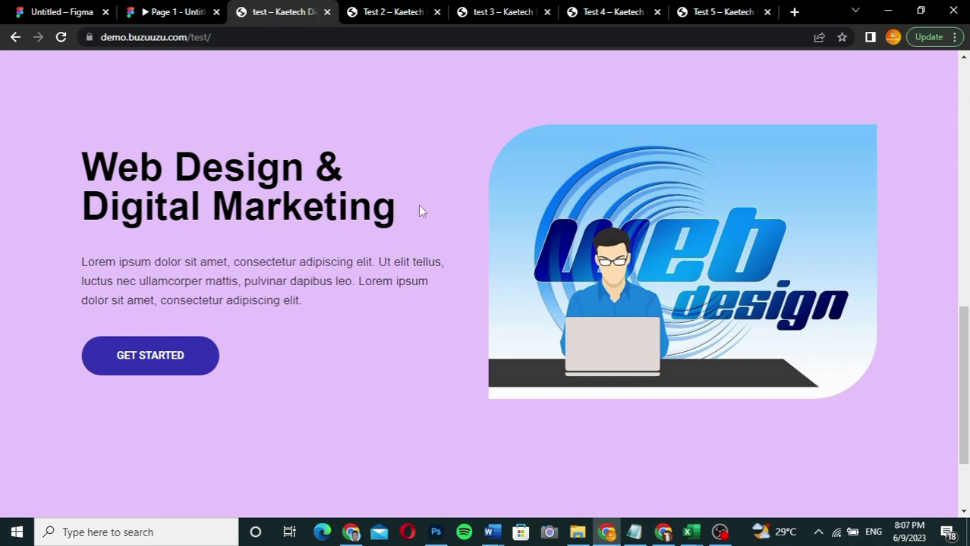
scroll(403, 282, up, 7)
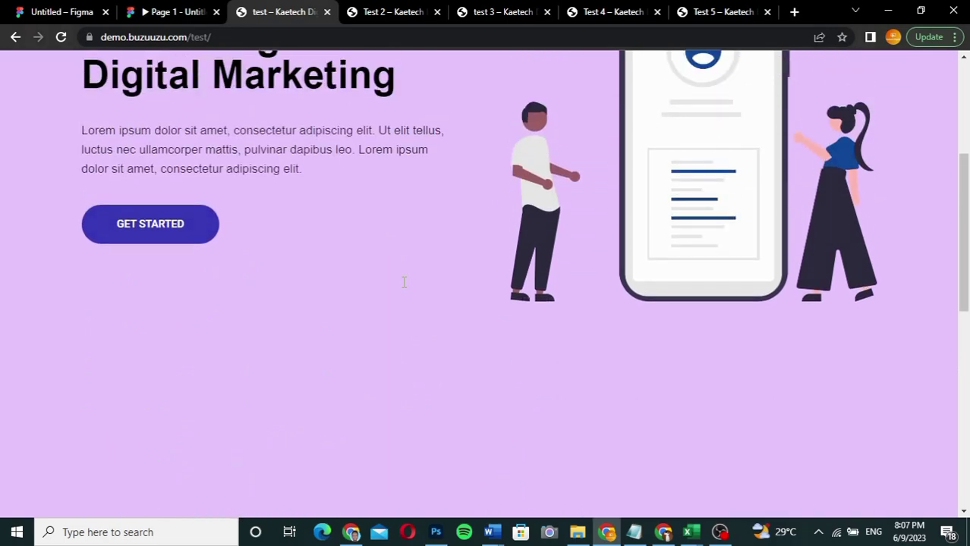
scroll(589, 294, down, 6)
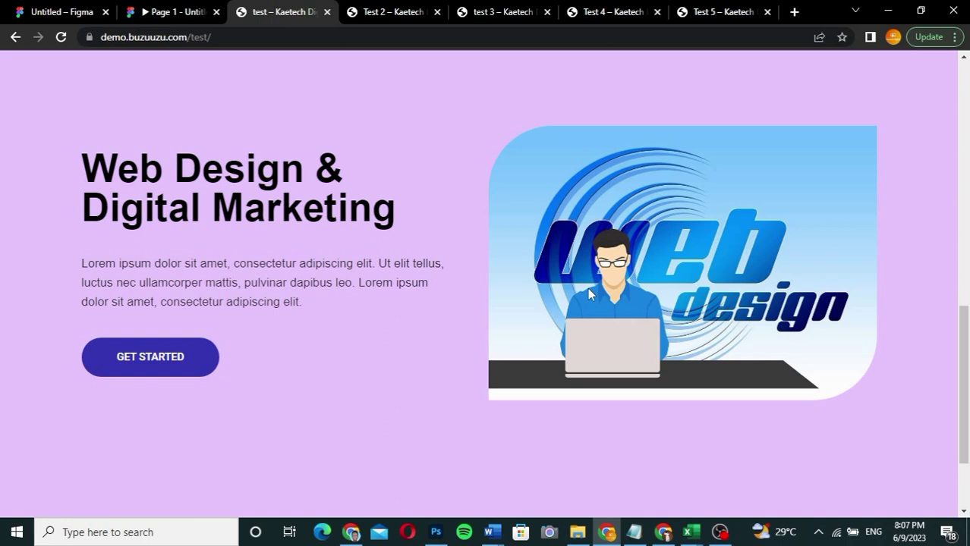
drag(118, 168, 331, 222)
click(180, 278)
key(F5)
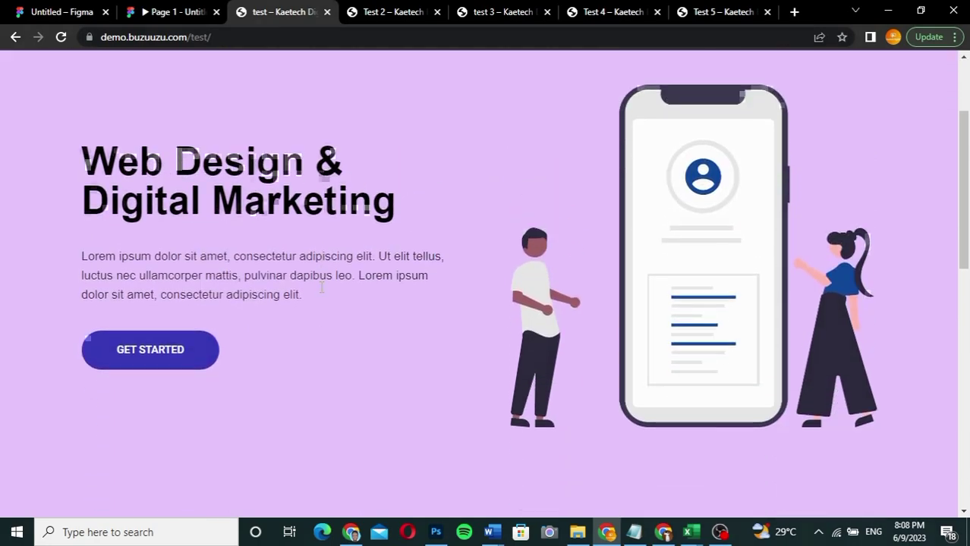
scroll(322, 287, down, 1)
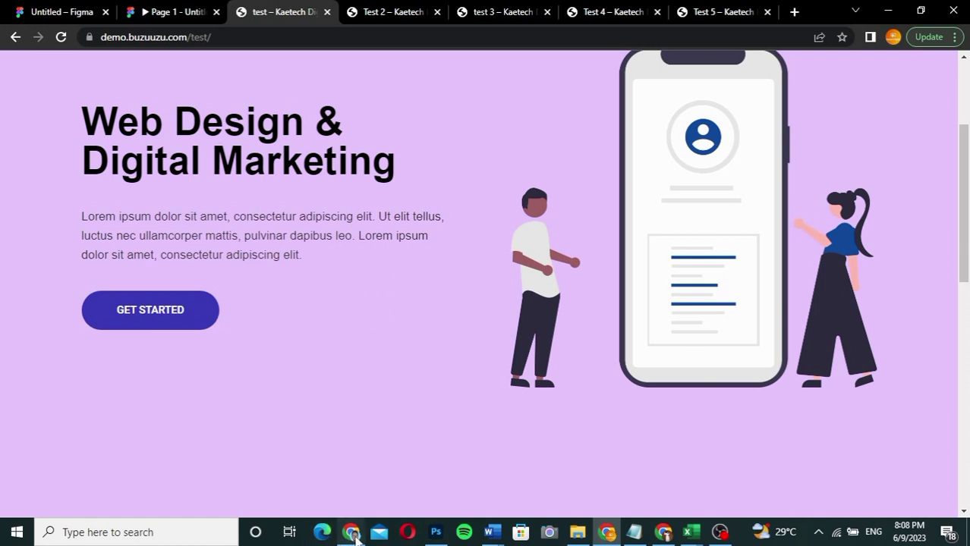
- Switch to the WordPress admin browser window and open the Home page for editing with Elementor
click(354, 535)
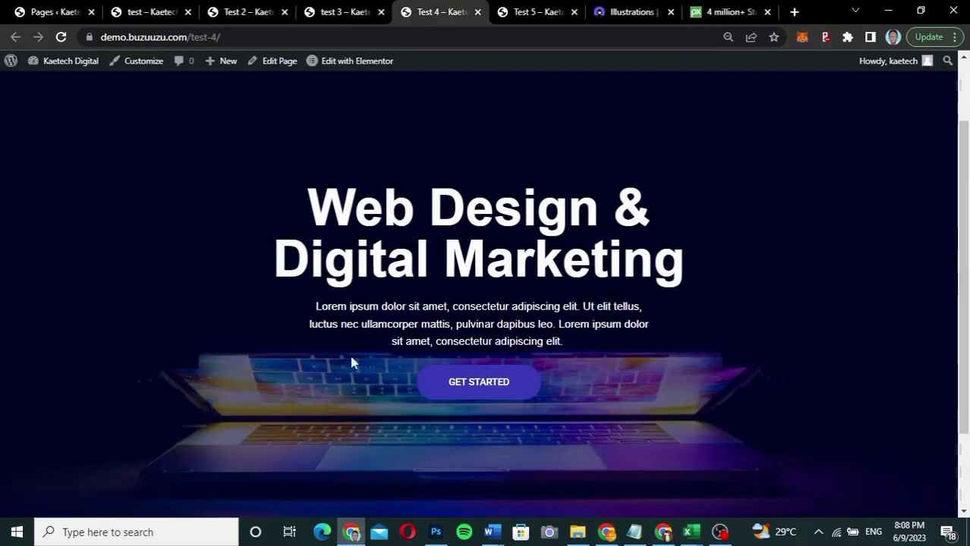
click(65, 13)
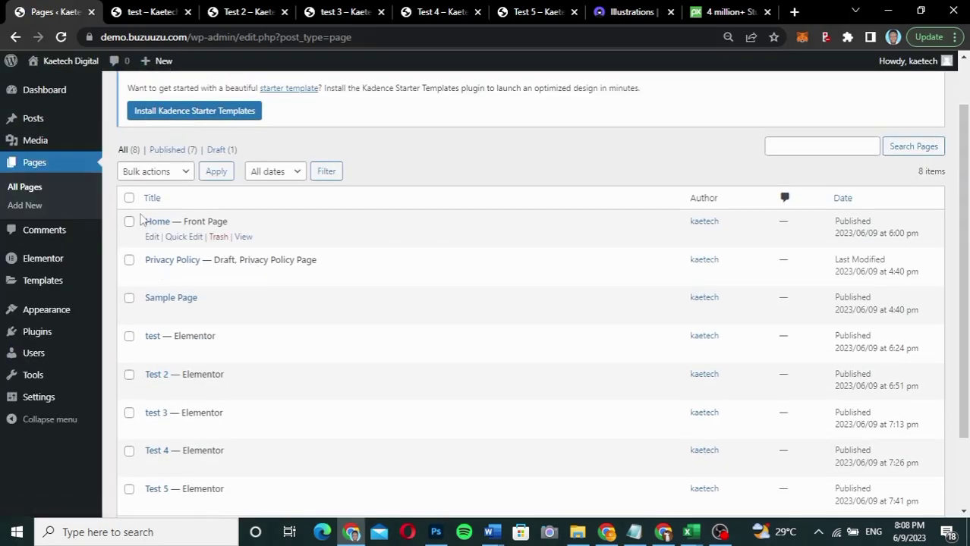
click(151, 238)
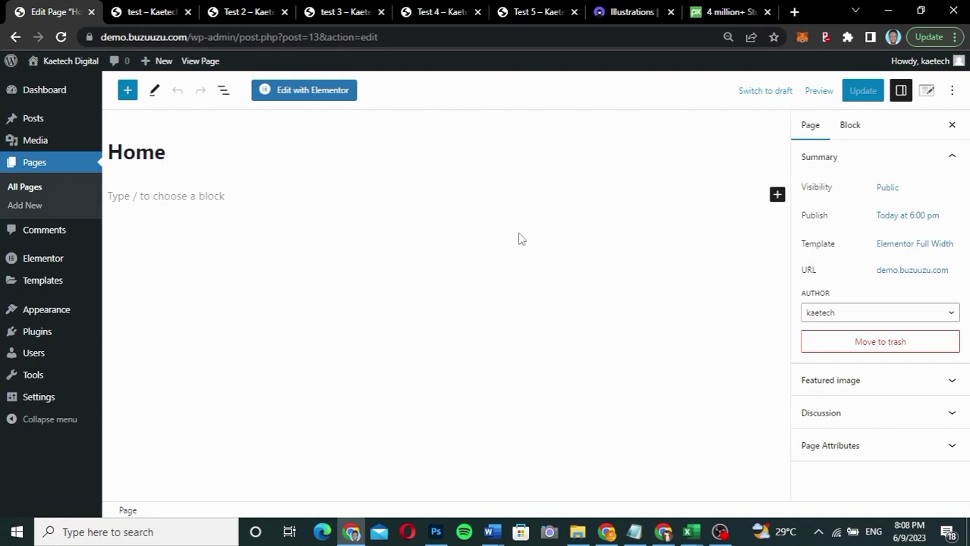
click(314, 101)
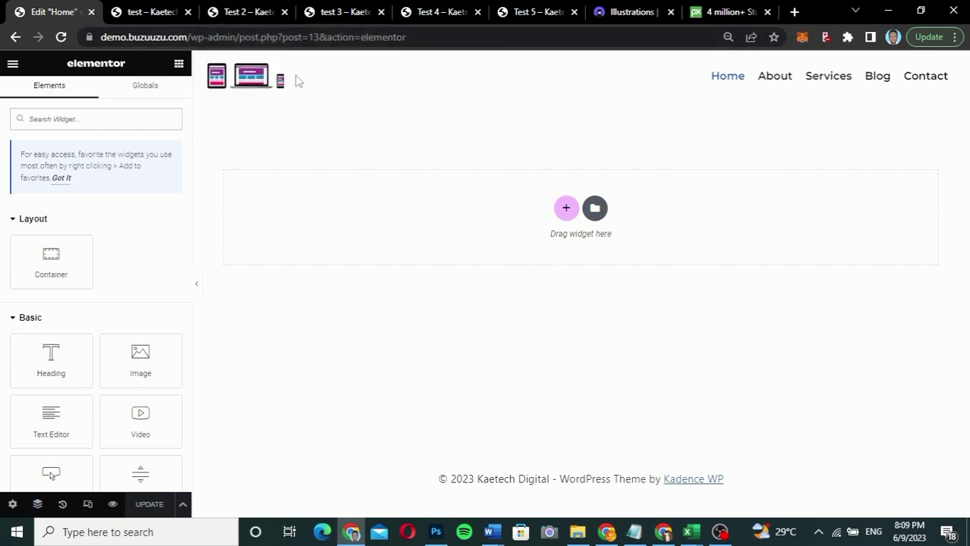
- Check the test page's hero layout and add a container with two equal columns to the Home page
click(150, 12)
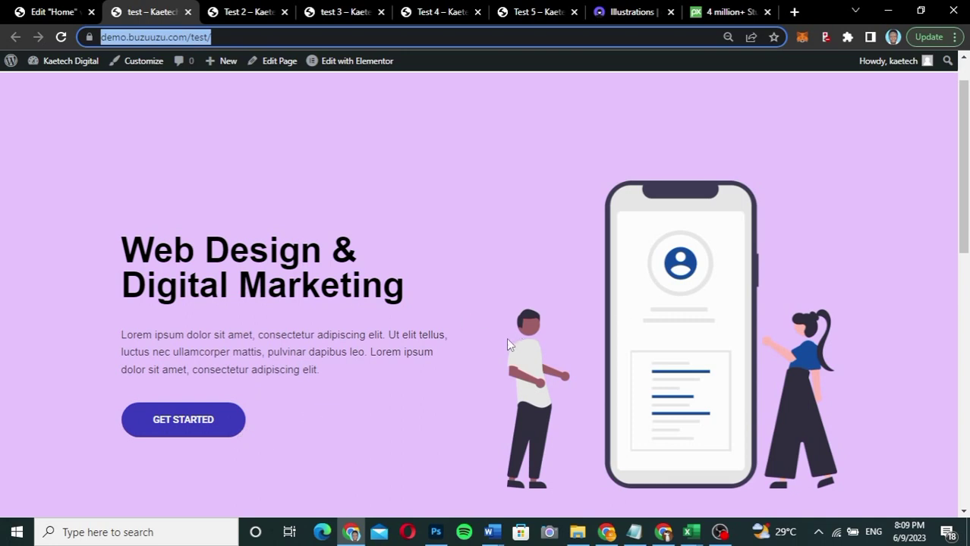
click(40, 11)
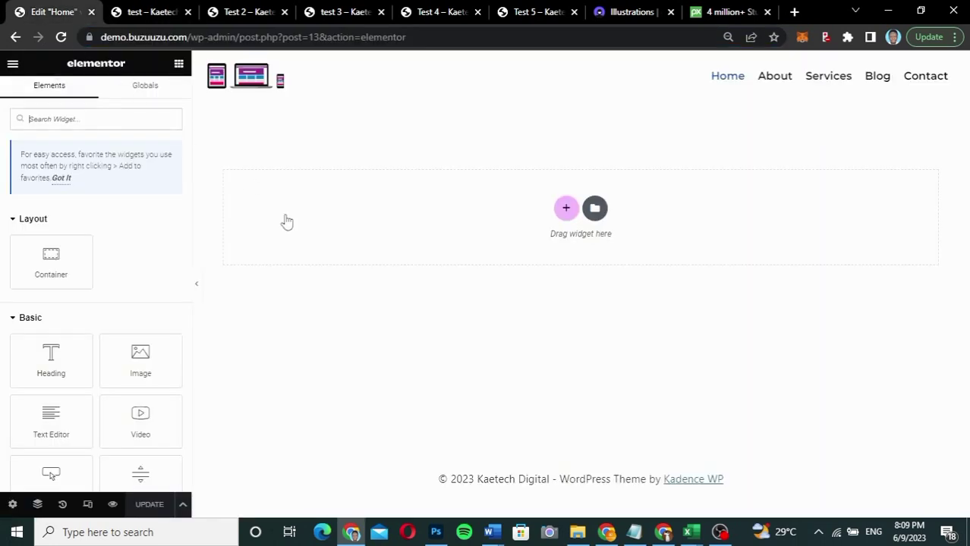
click(566, 210)
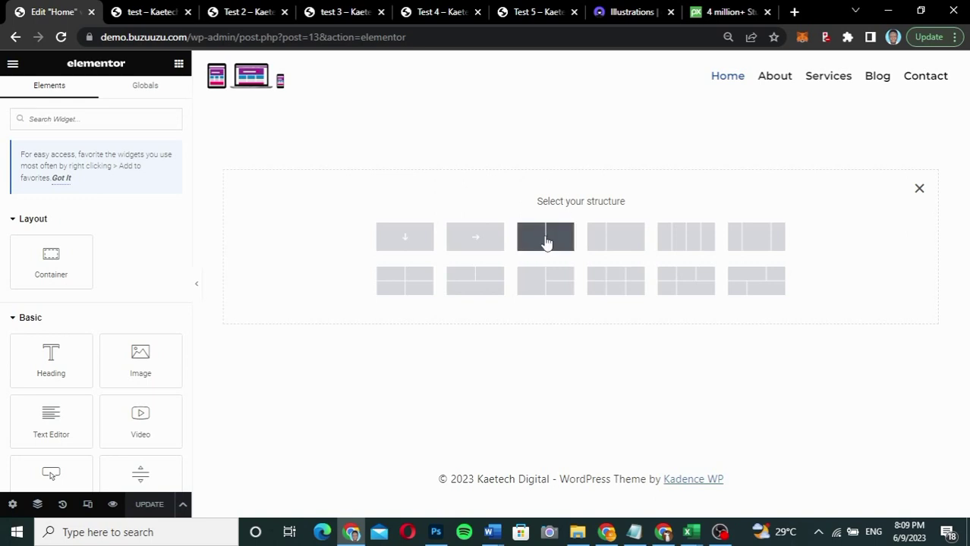
click(547, 240)
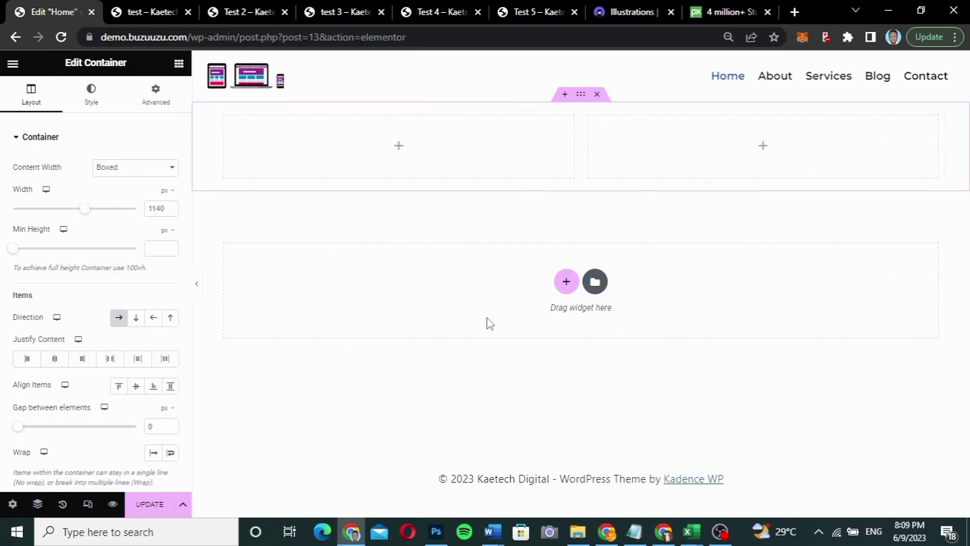
- Sample the test page's hero background colour with ColorPick Eyedropper and copy its hex code E6C5FF
click(154, 15)
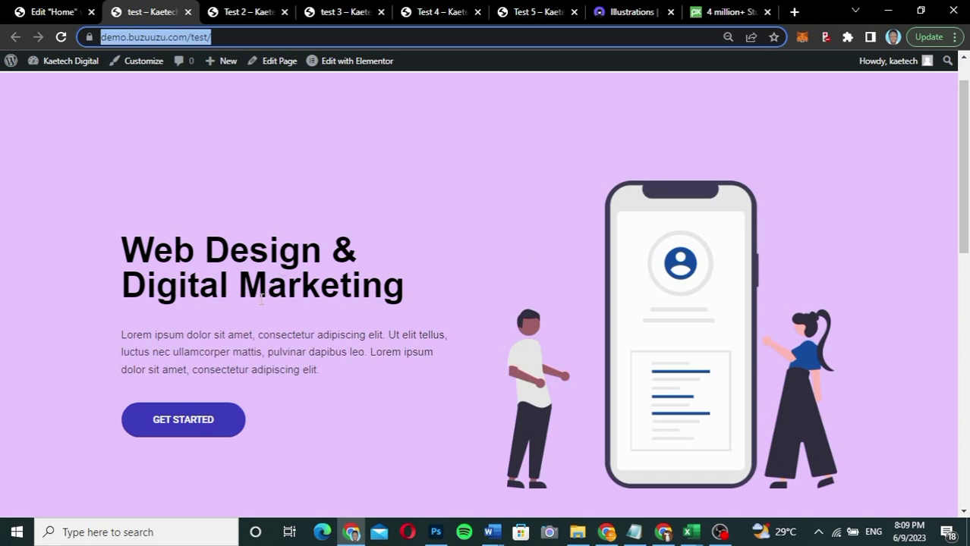
click(52, 13)
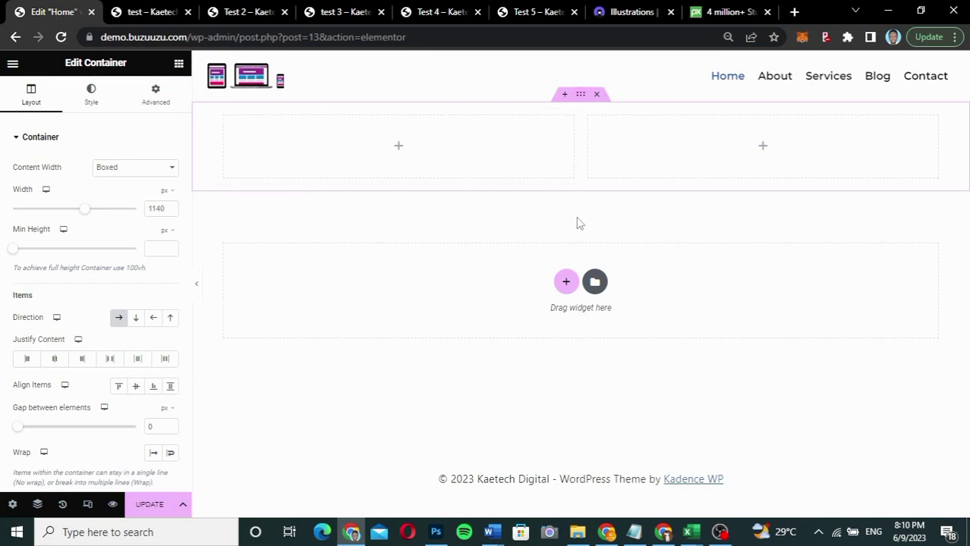
click(152, 12)
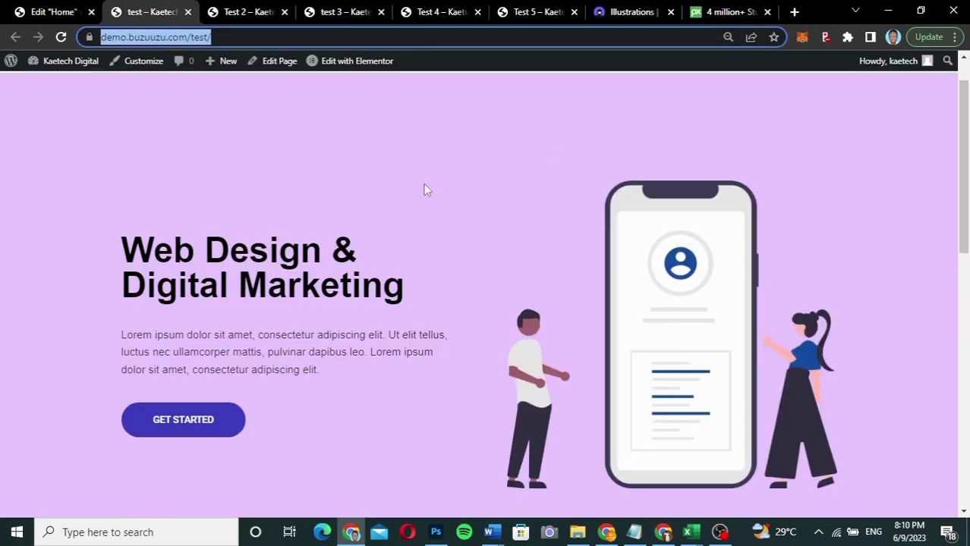
click(848, 37)
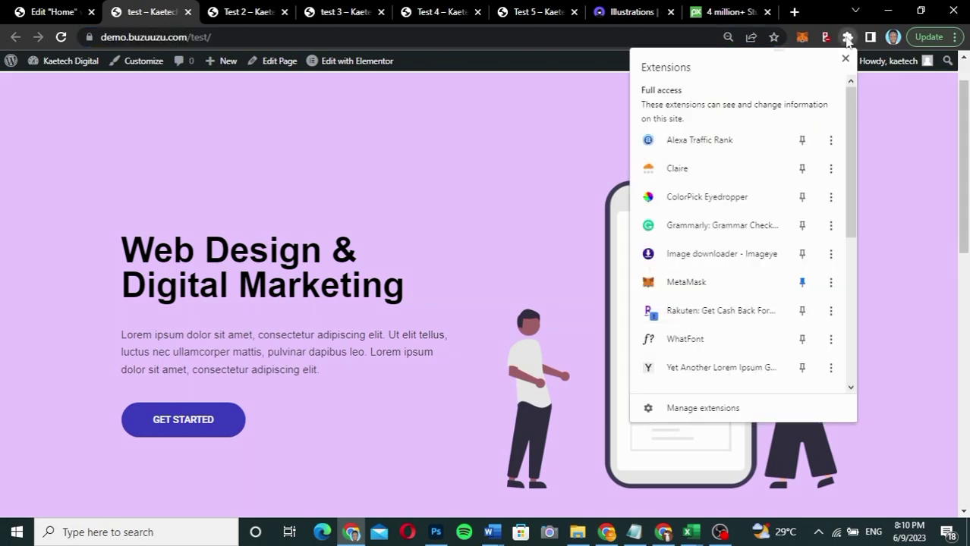
click(712, 196)
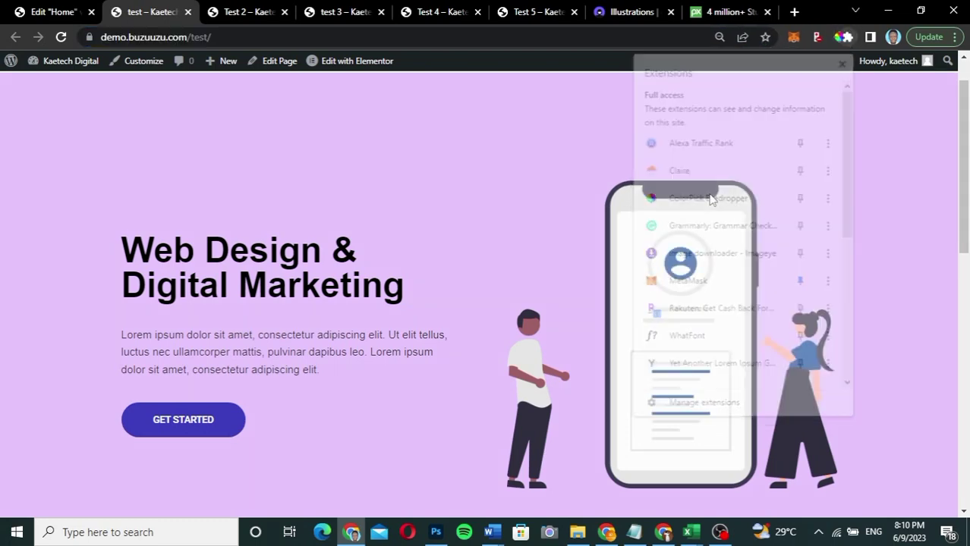
click(462, 137)
key(ctrl+c)
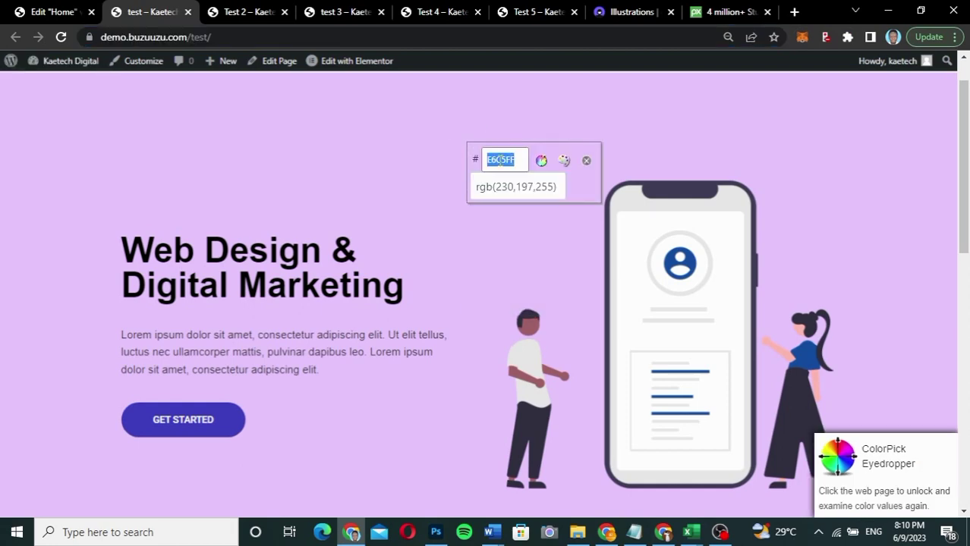
- Give the Home page's two-column container a classic background with the colour E6C5FF
click(53, 11)
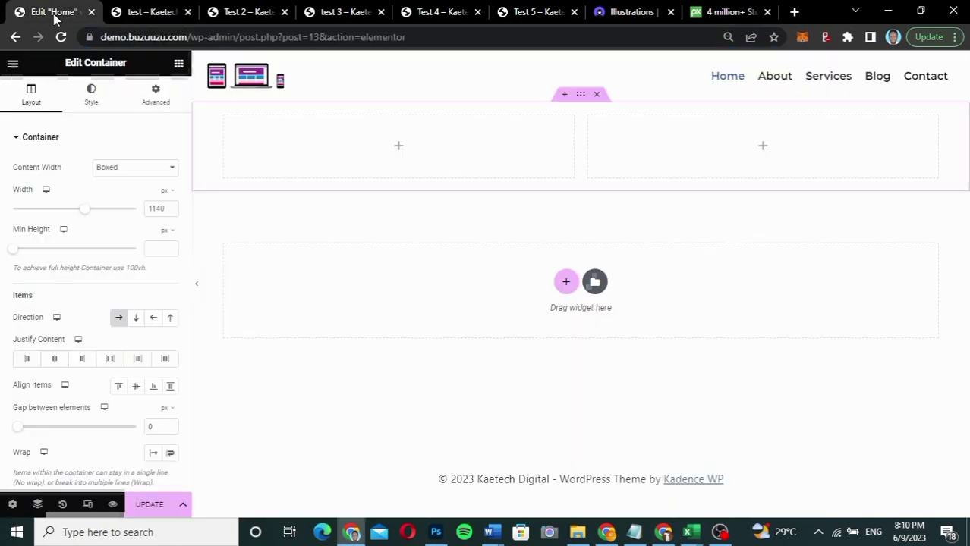
click(101, 98)
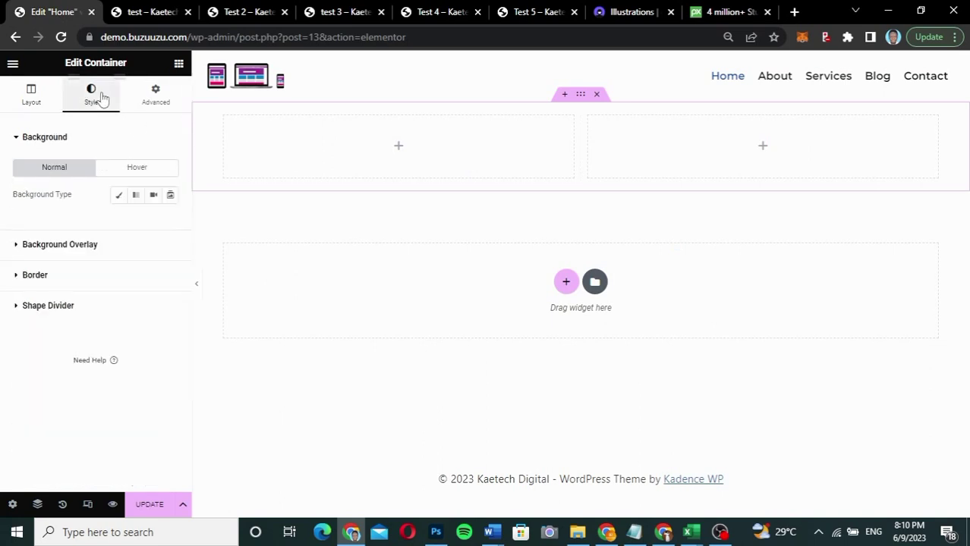
click(118, 197)
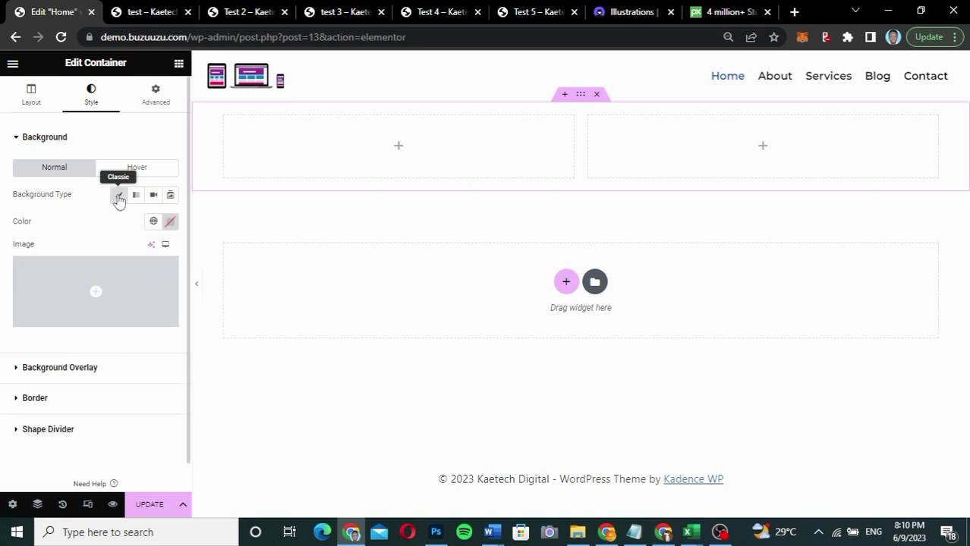
click(170, 222)
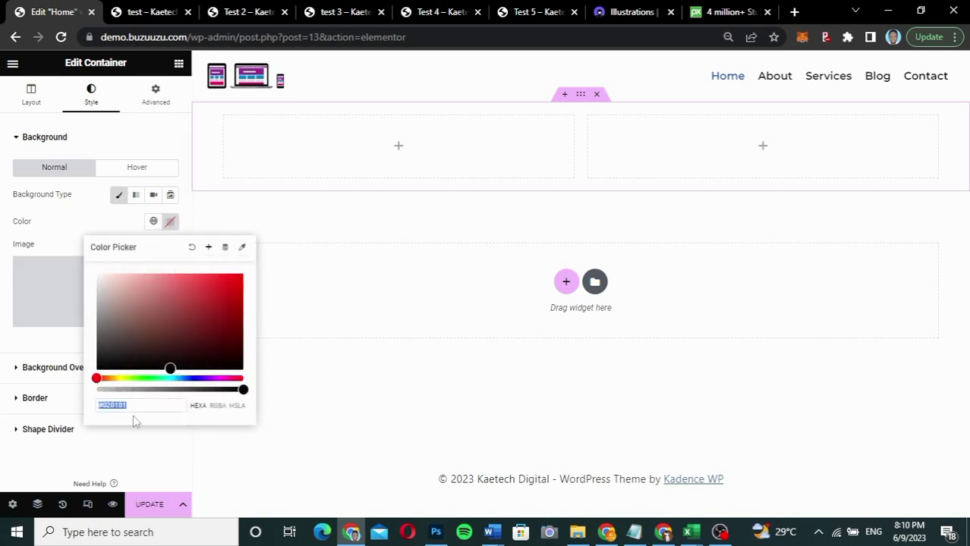
key(ctrl+v)
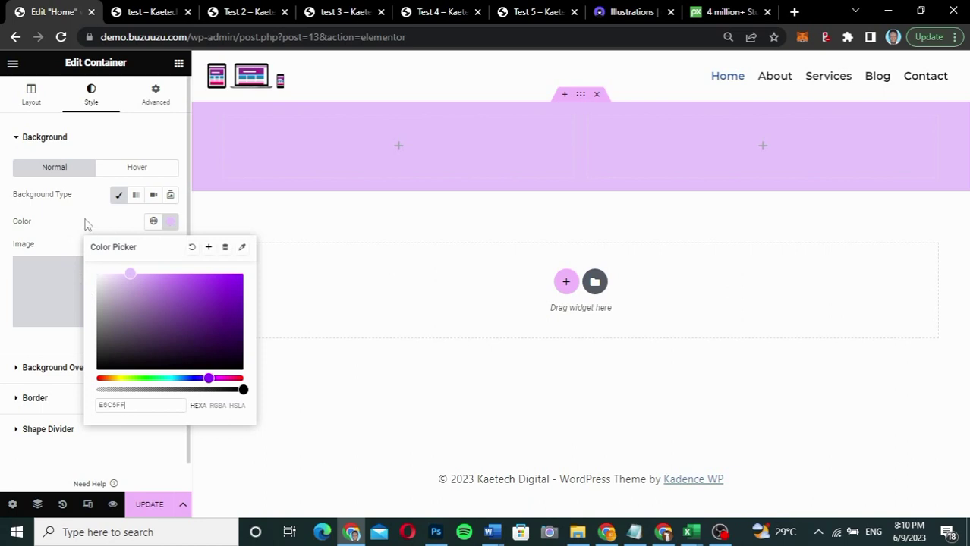
- Set the minimum height of the Home page's two-column container to 820 px
click(86, 222)
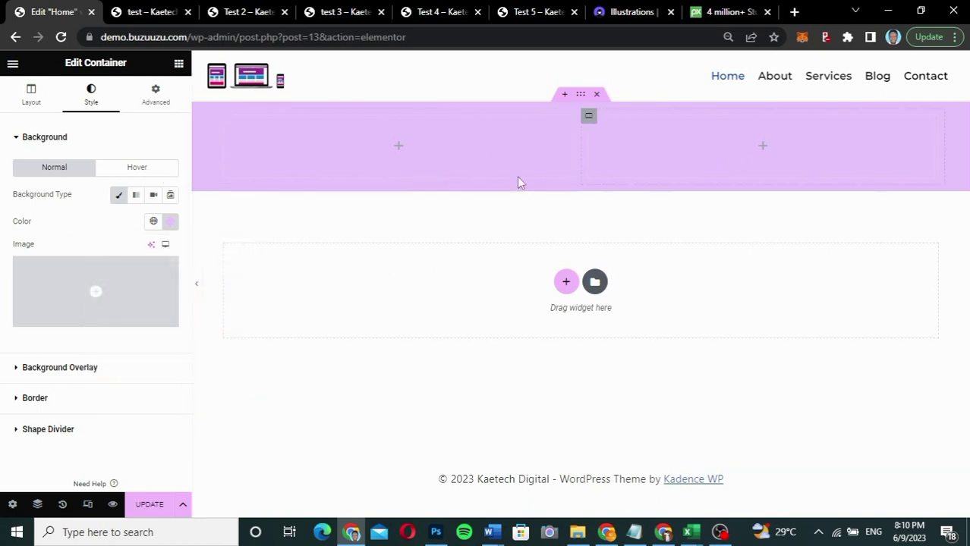
click(31, 109)
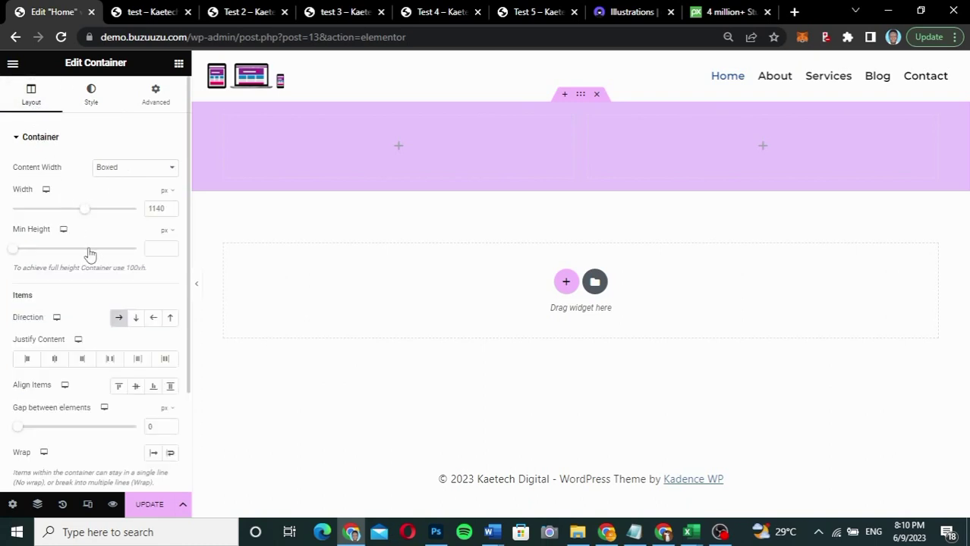
click(153, 251)
text(820)
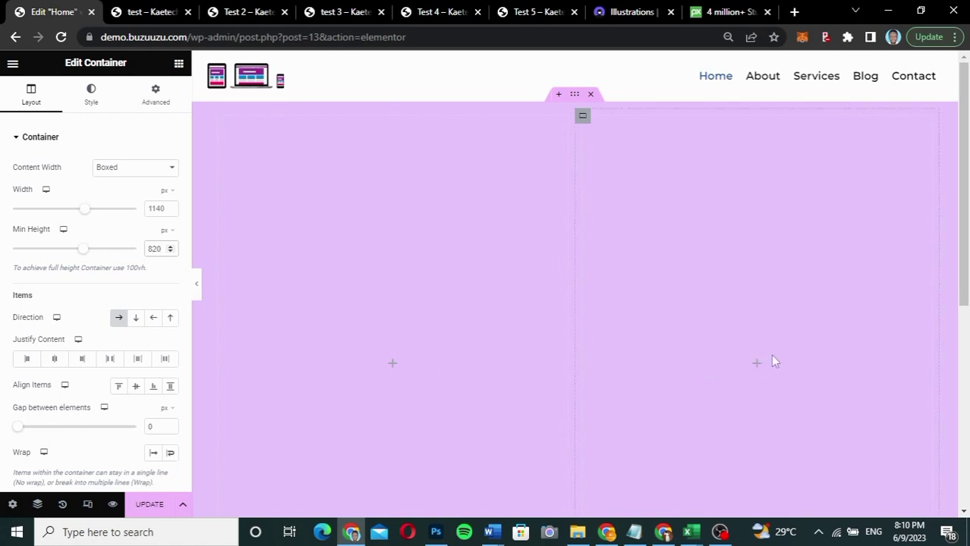
scroll(641, 343, down, 2)
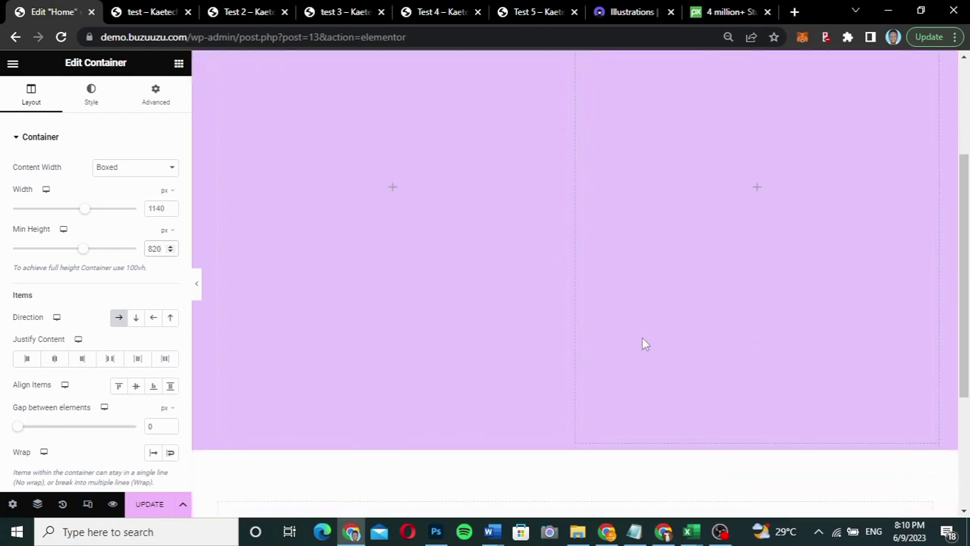
scroll(641, 344, up, 1)
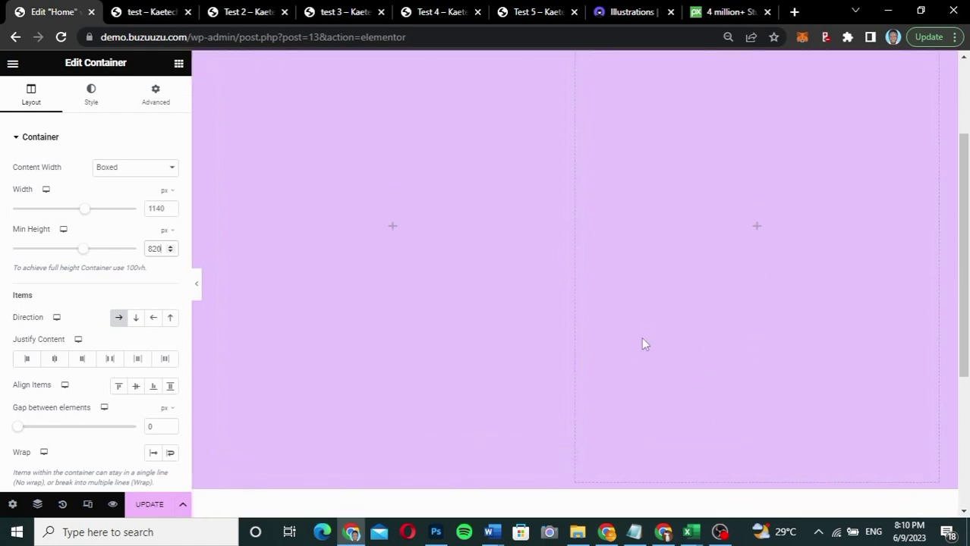
- Add an Image widget to the container's right column and open the media library for choosing its picture
click(757, 282)
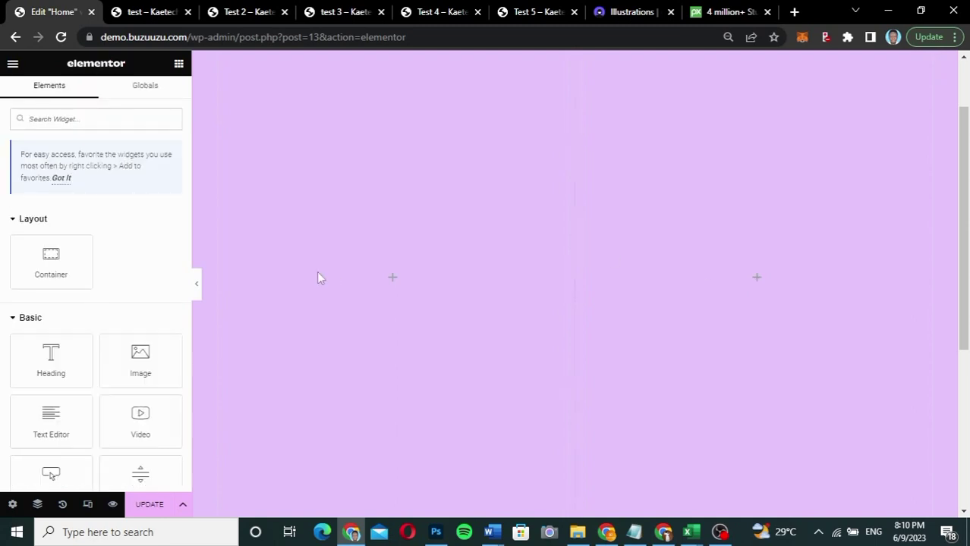
drag(131, 357, 773, 269)
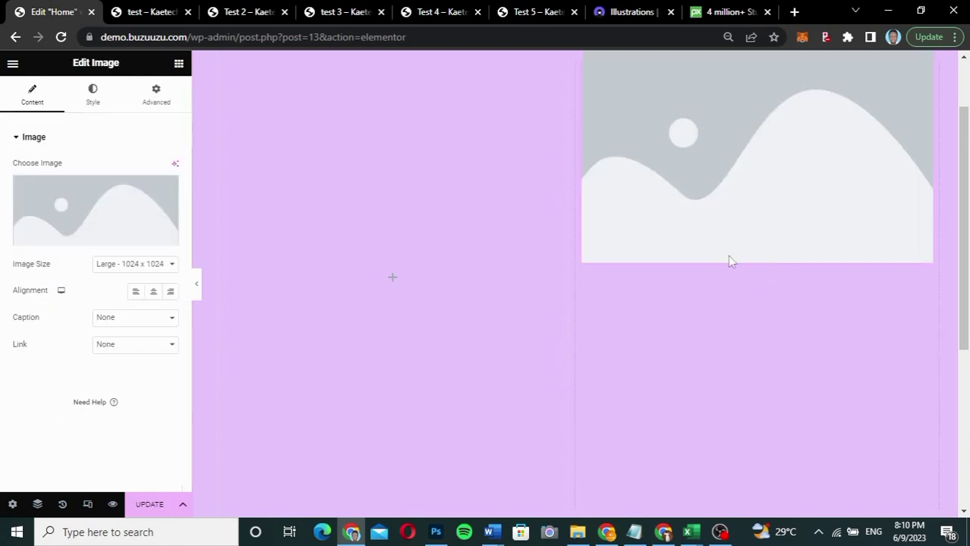
click(101, 222)
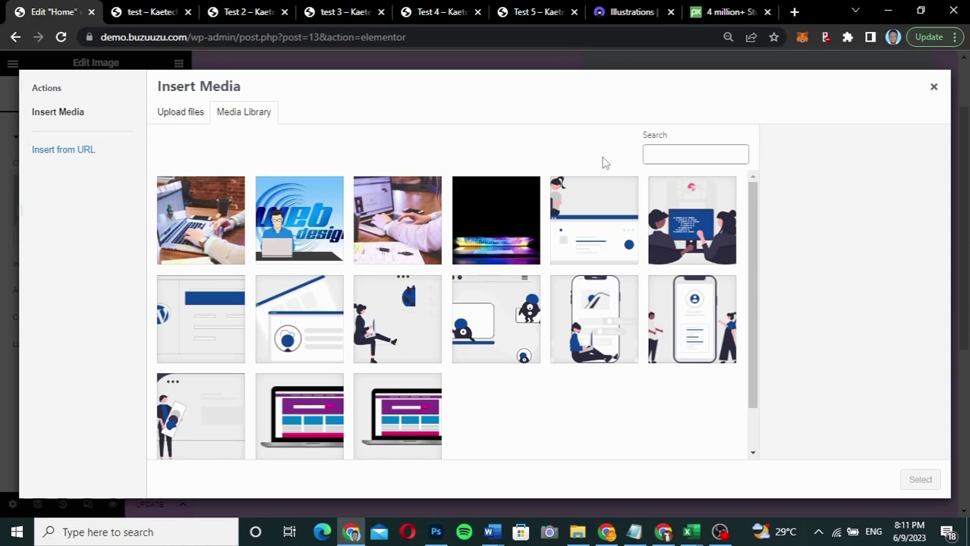
- Look over the unDraw illustrations page and the Pixabay home page as sources of free images
click(632, 12)
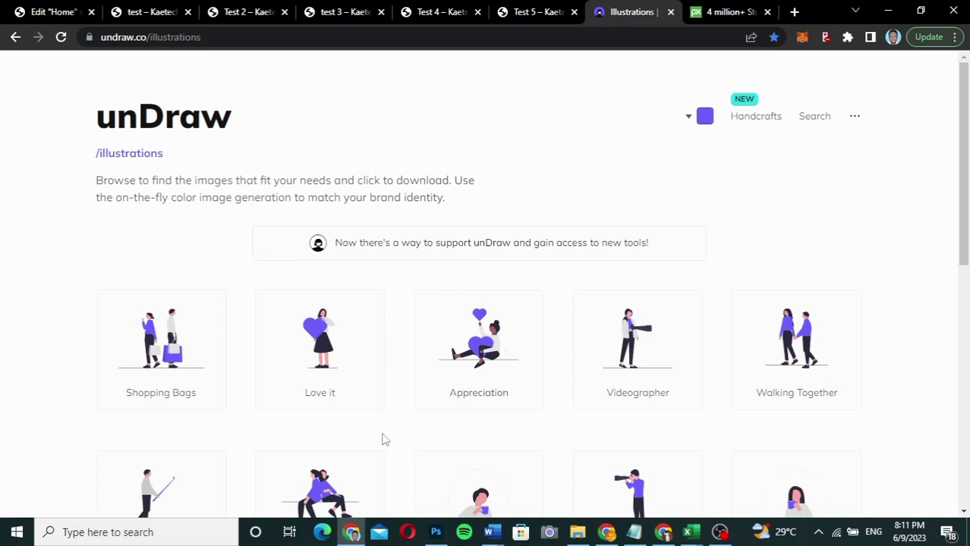
scroll(383, 440, down, 2)
scroll(383, 441, up, 2)
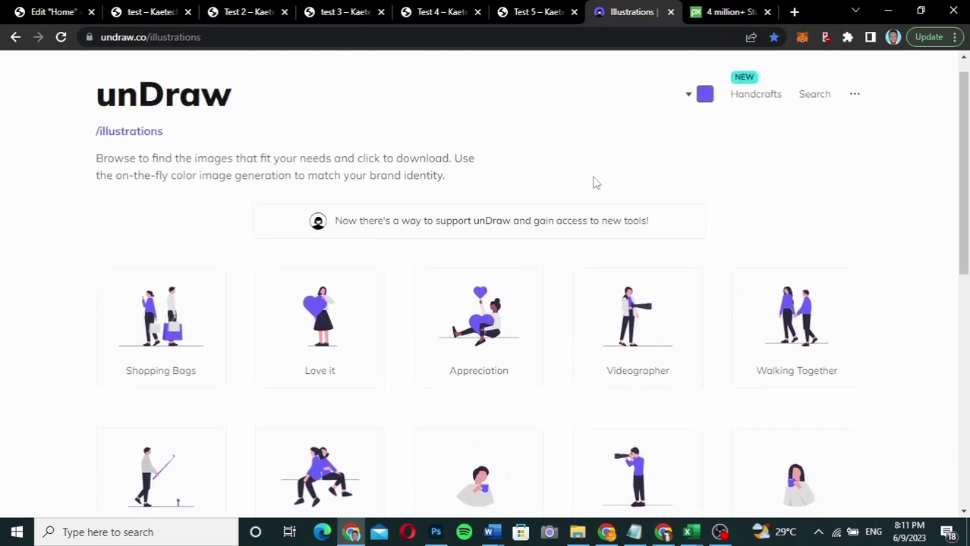
click(727, 11)
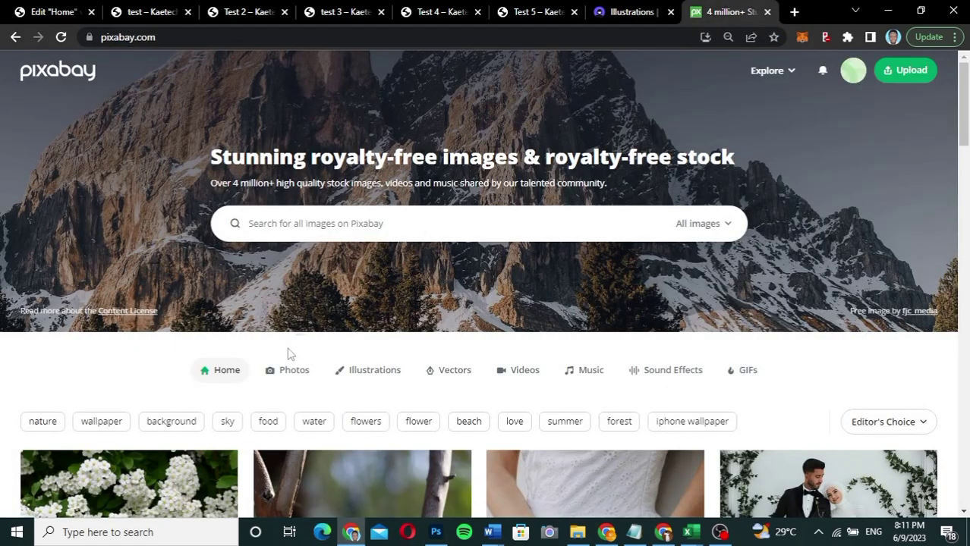
scroll(448, 494, down, 2)
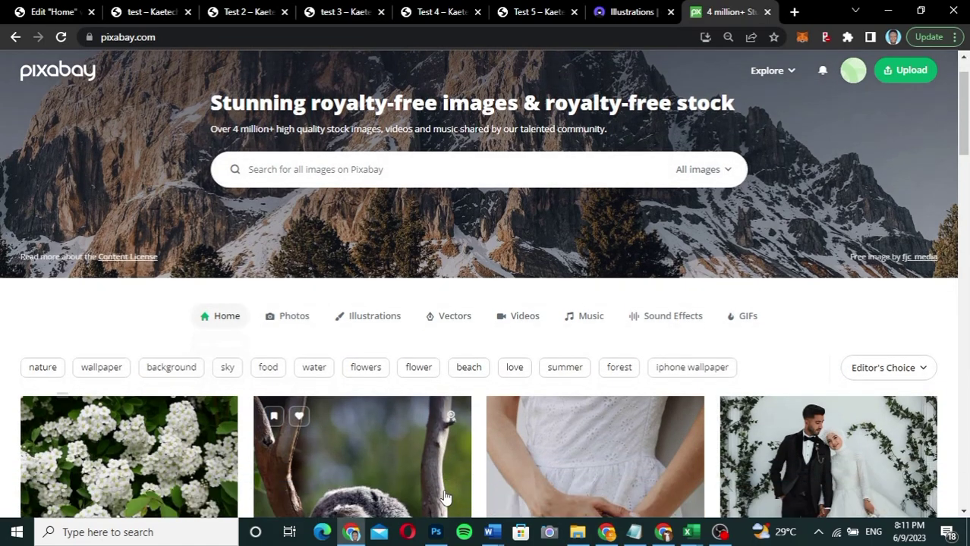
scroll(444, 498, up, 1)
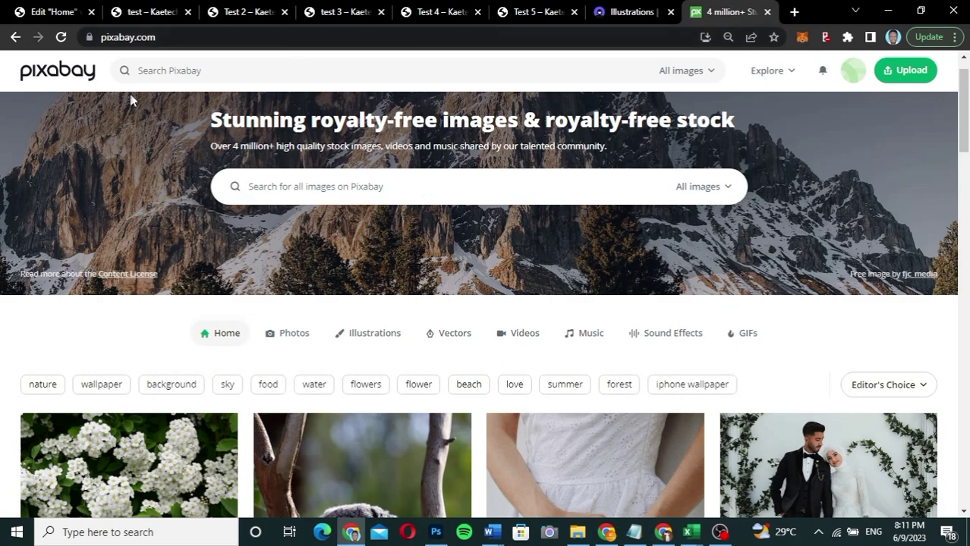
- Return to the Home page editor and insert the phone illustration 4.png from the media library into the Image widget
click(57, 12)
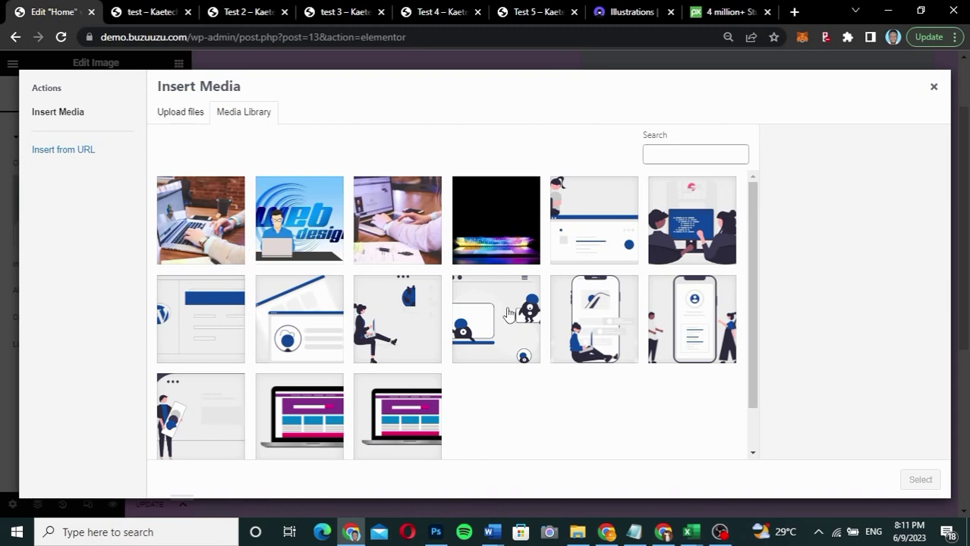
click(681, 329)
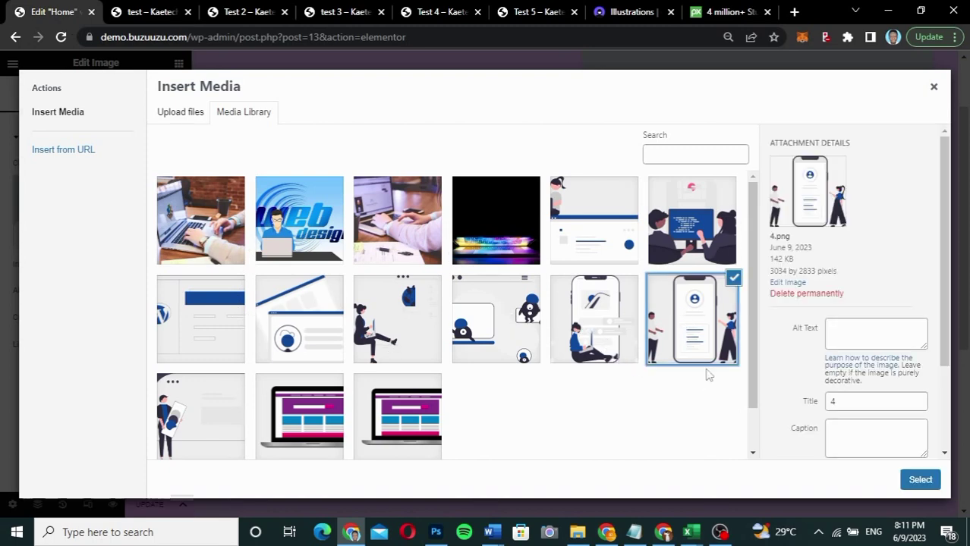
click(921, 480)
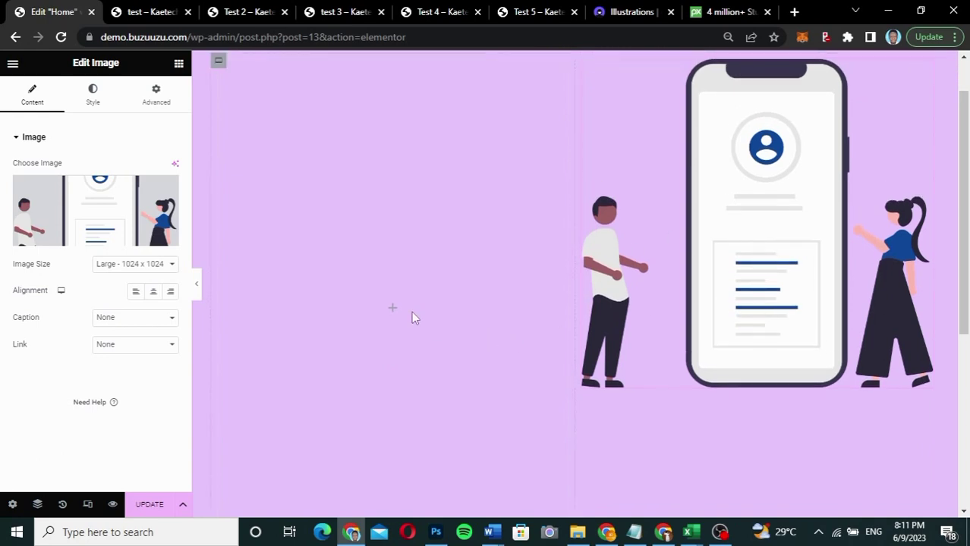
- Close the colour picker overlay on the test page and copy its hero heading "Web Design & Digital Marketing"
click(393, 314)
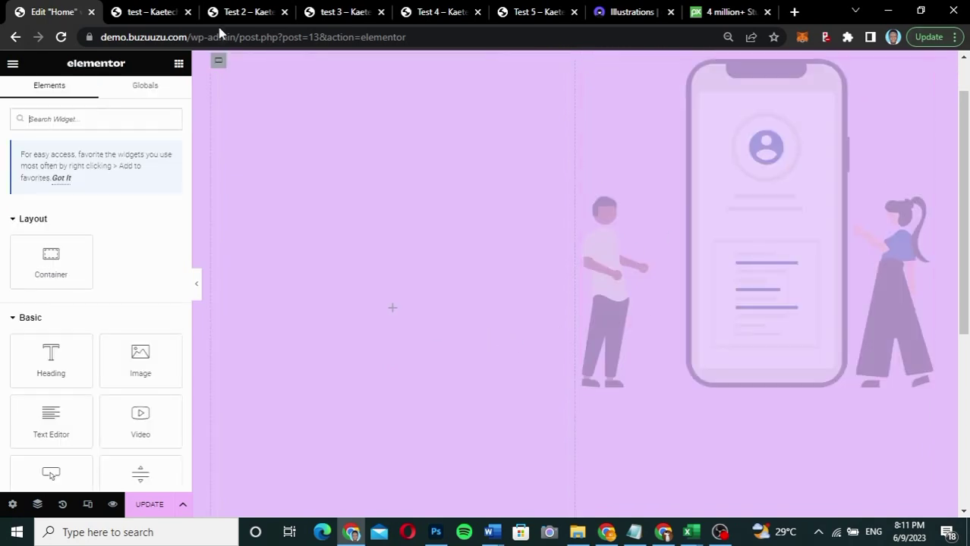
click(152, 20)
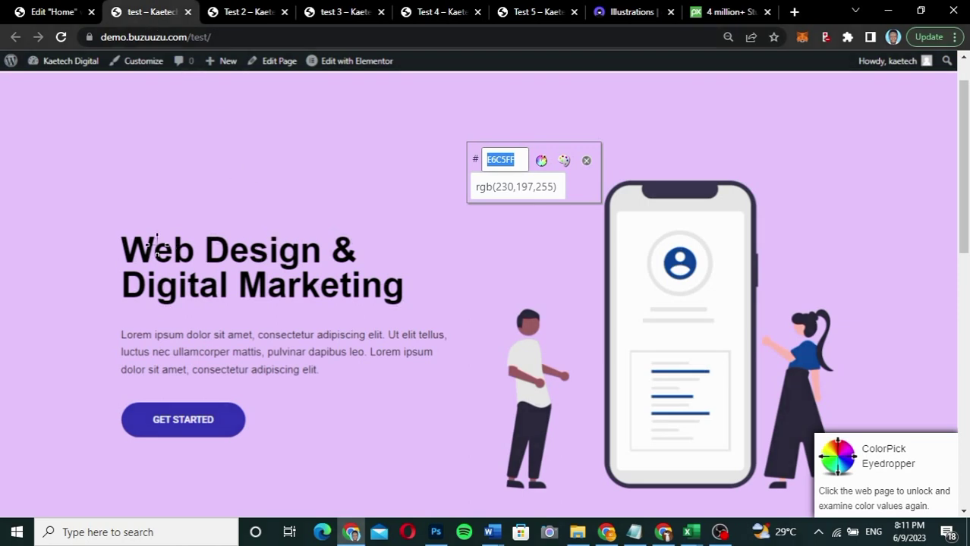
click(586, 160)
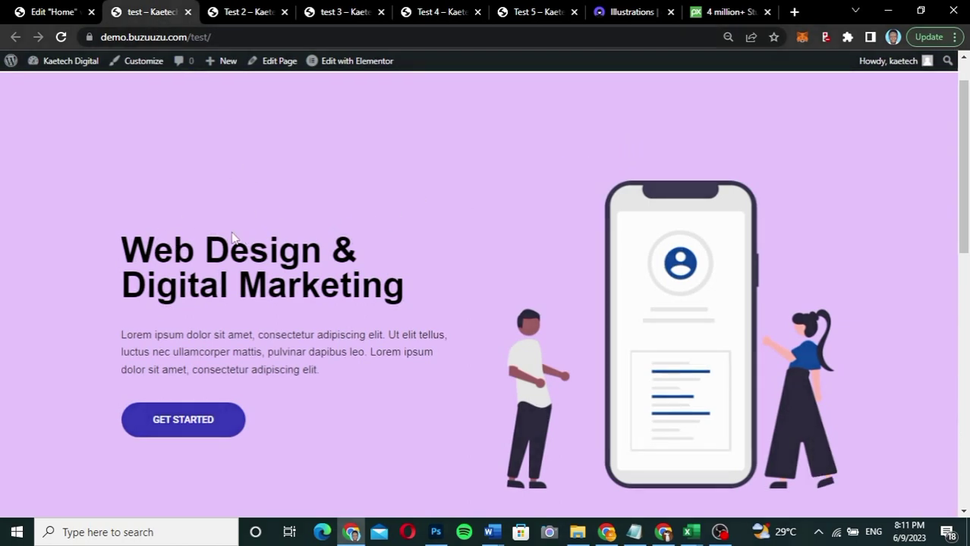
drag(119, 244, 422, 289)
key(ctrl+c)
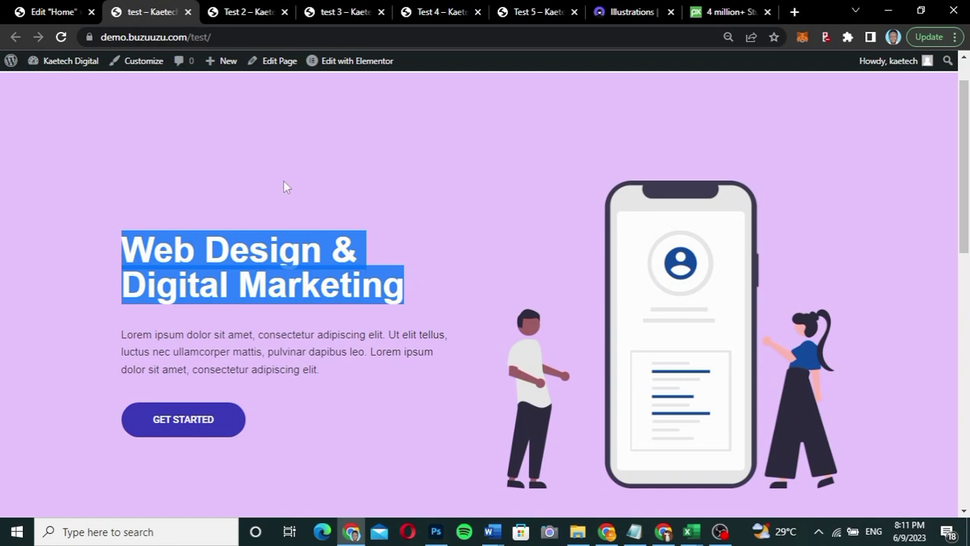
- Add a Heading widget to the Home page's empty left column and replace its title with "Web Design & Digital Marketing"
click(47, 14)
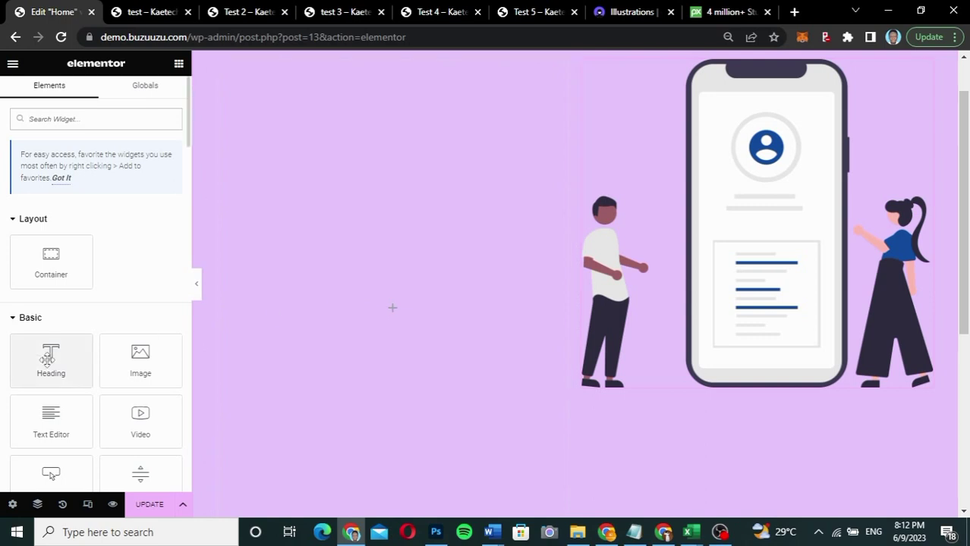
drag(51, 357, 376, 315)
click(120, 183)
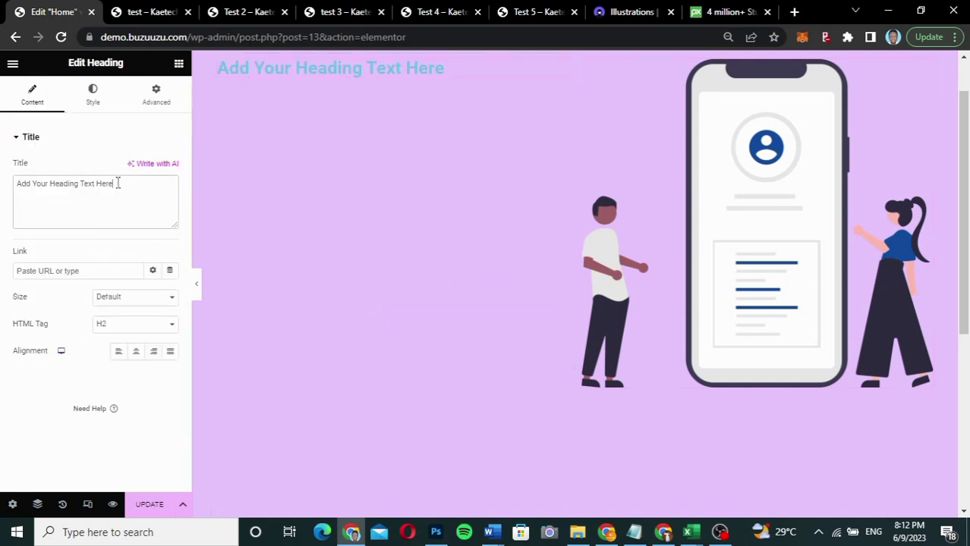
key(ctrl+a)
key(ctrl+v)
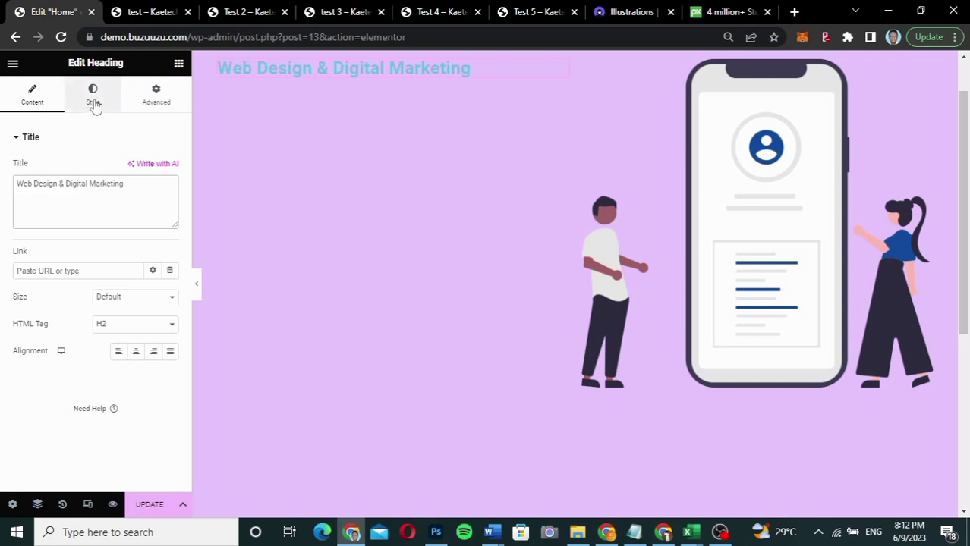
- Copy the full Lorem ipsum paragraph below the hero heading on the test page
click(153, 12)
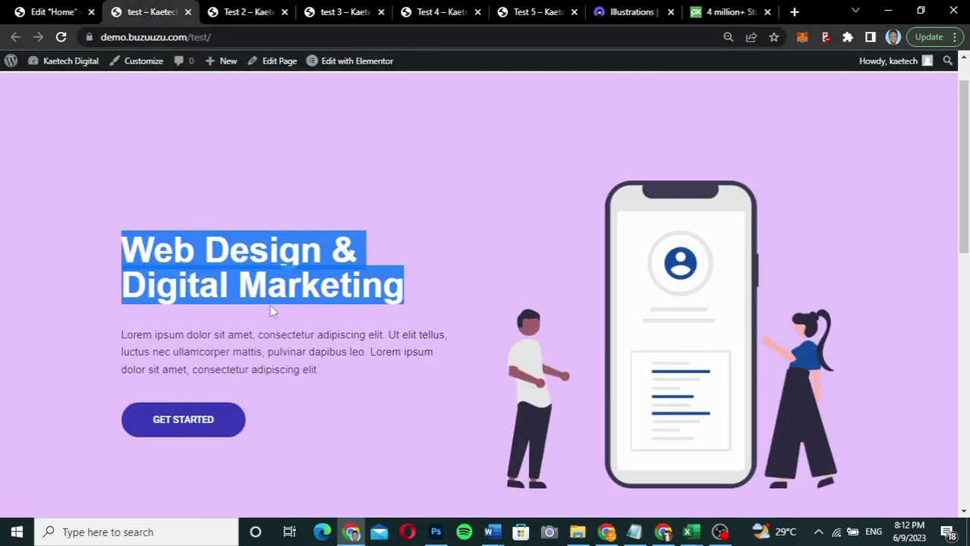
click(118, 341)
drag(124, 342, 360, 386)
key(ctrl+c)
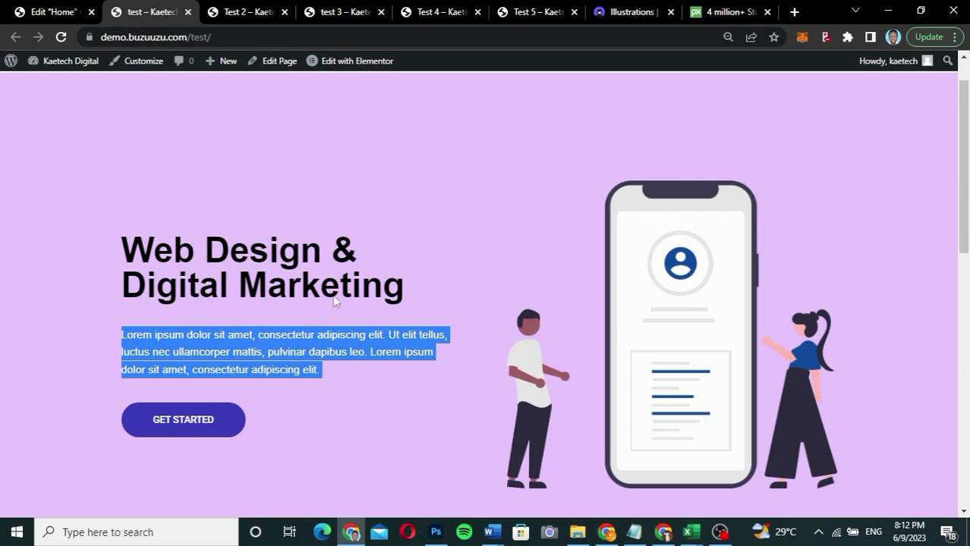
- Add a Text Editor widget below the Home page heading and replace its text with the copied Lorem ipsum paragraph
click(45, 10)
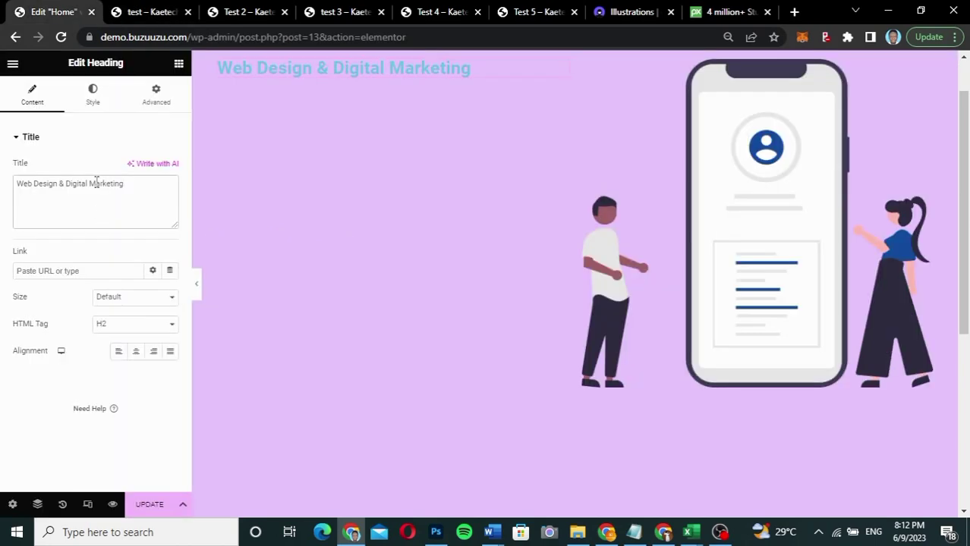
click(177, 65)
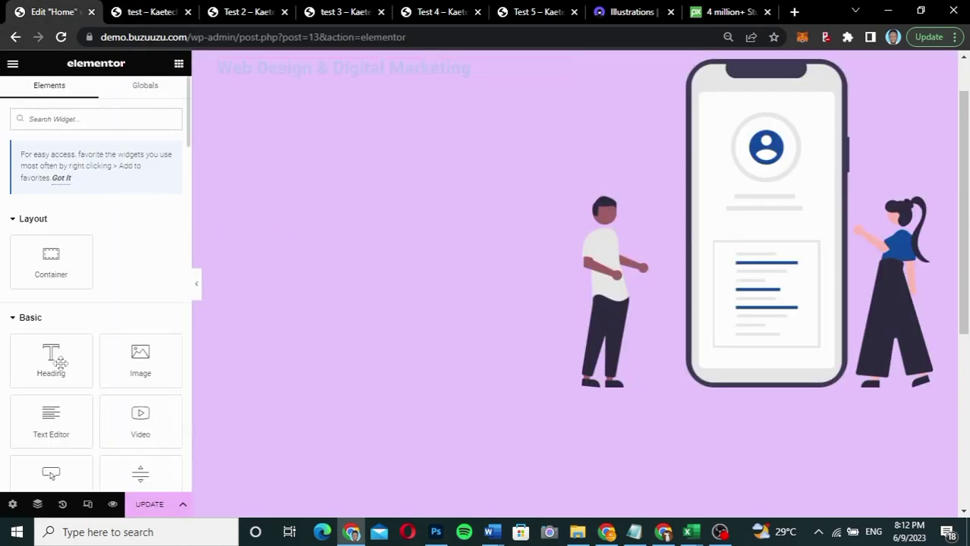
drag(44, 427, 400, 87)
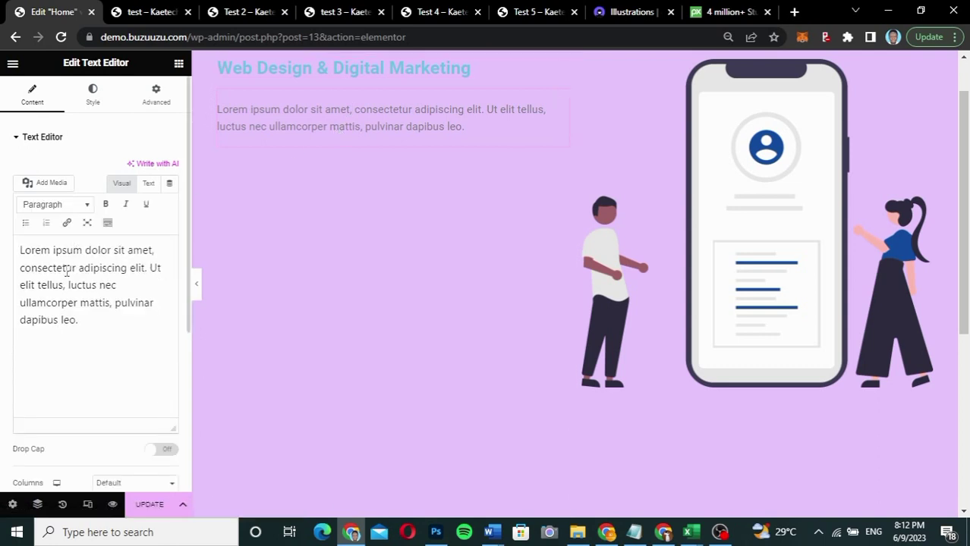
triple_click(67, 270)
key(ctrl+v)
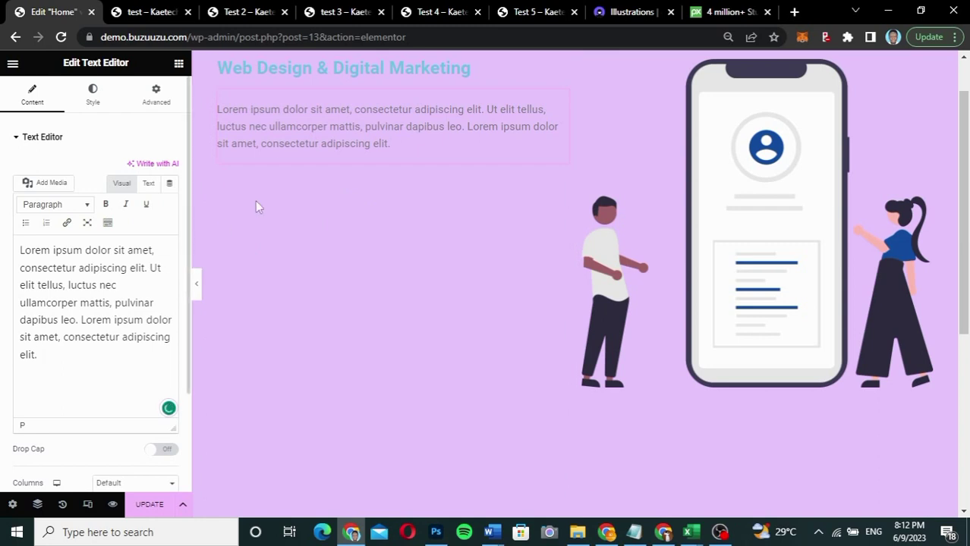
- Add a Button widget below the Lorem ipsum paragraph in the left column
click(179, 65)
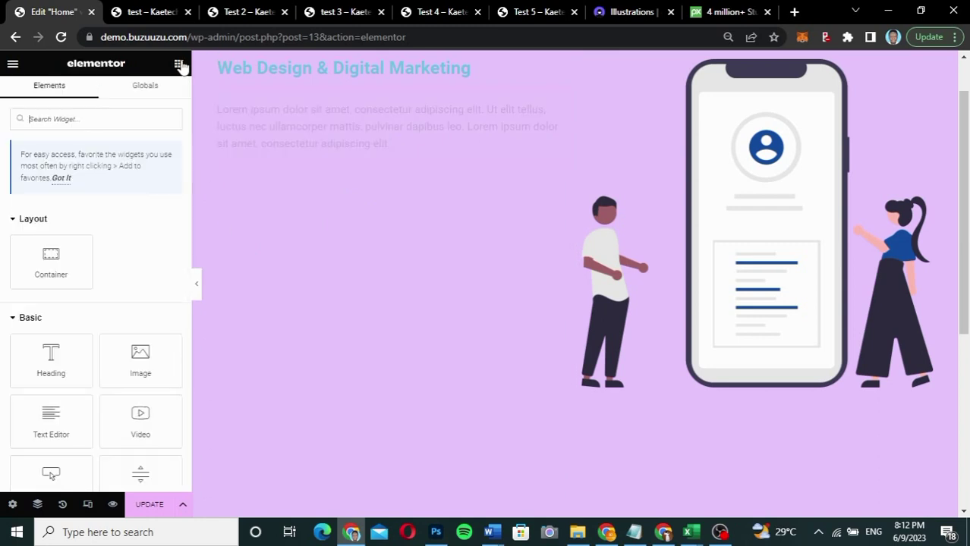
drag(50, 476, 361, 148)
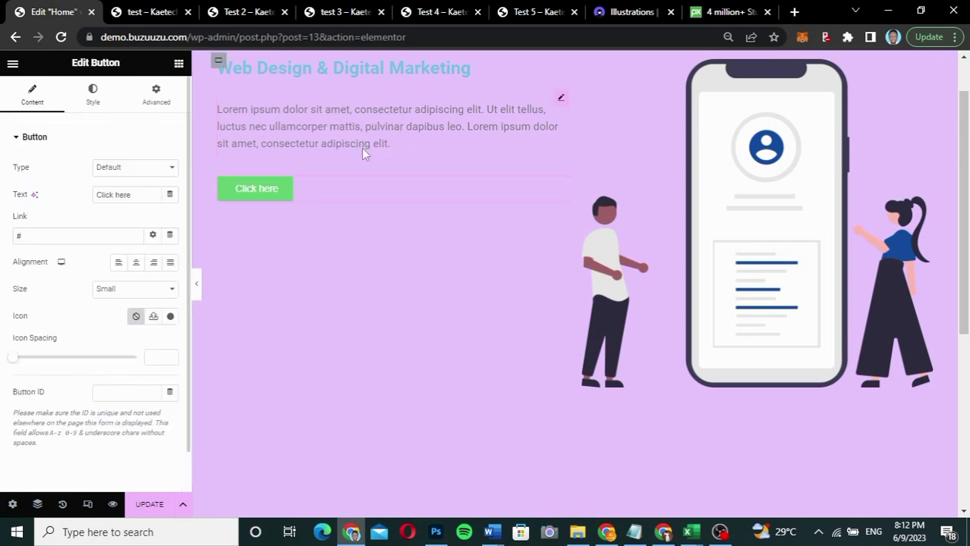
scroll(408, 260, up, 1)
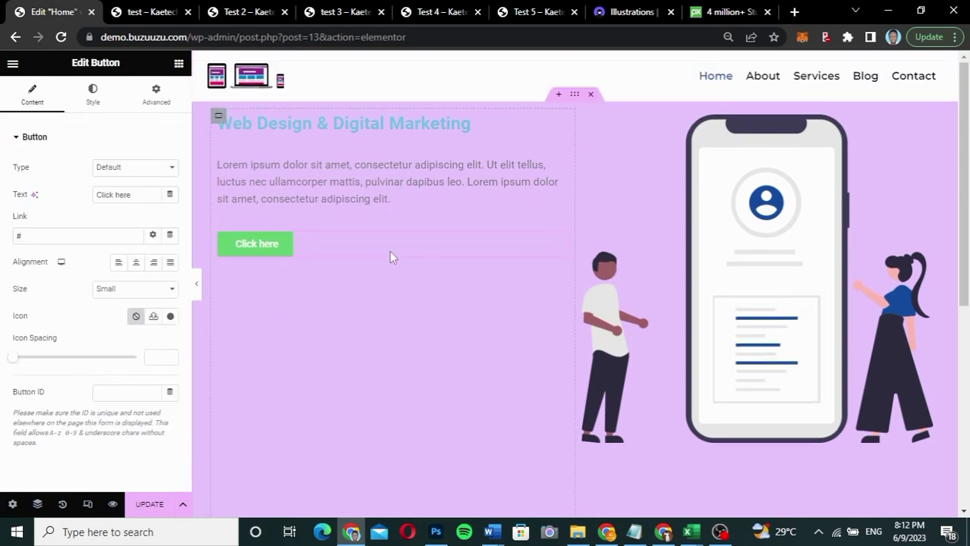
- Change the text color of the "Web Design & Digital Marketing" heading to black
click(559, 124)
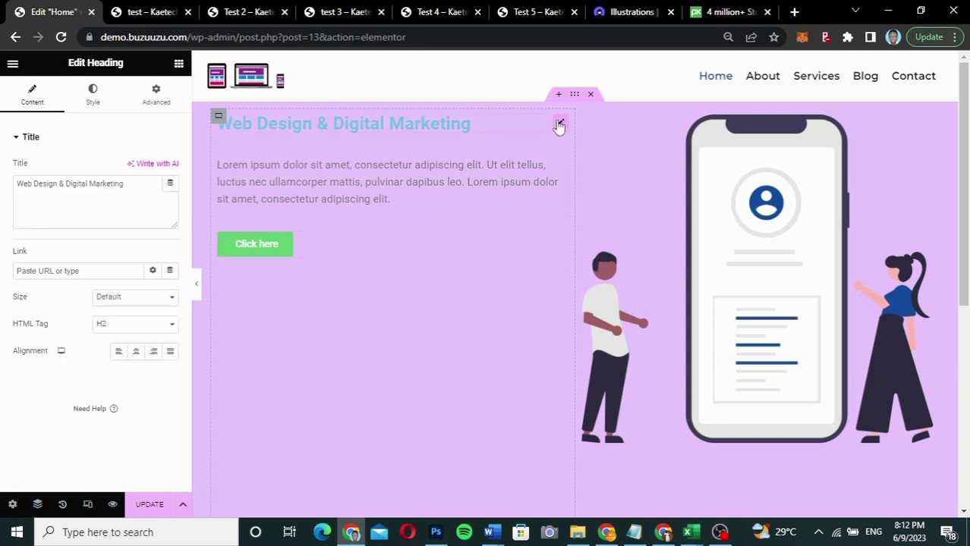
click(94, 95)
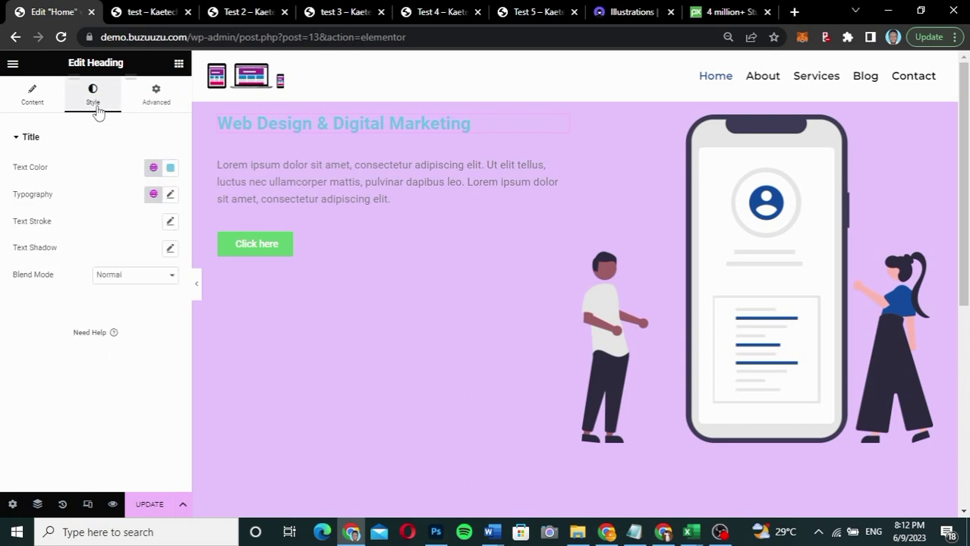
click(172, 168)
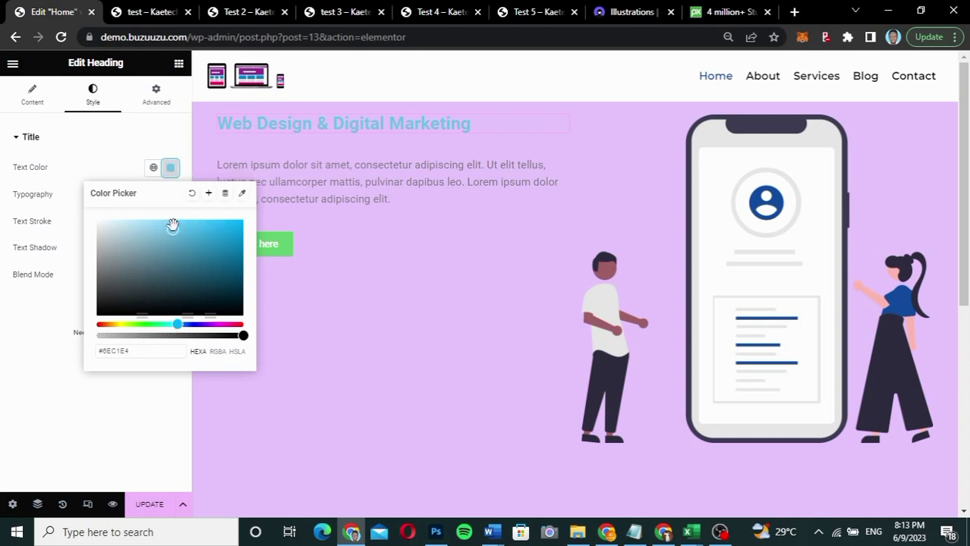
drag(173, 225, 68, 352)
click(23, 326)
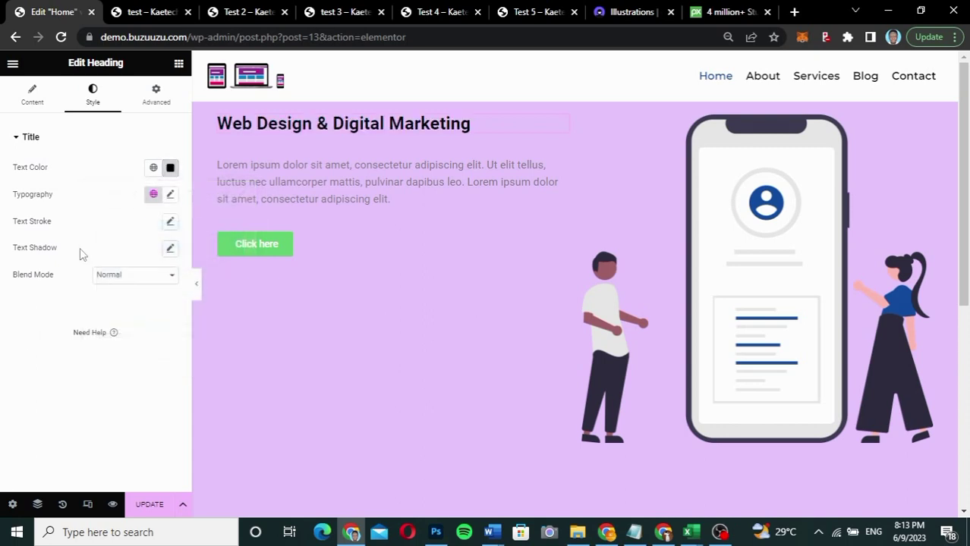
- Set the heading's typography to the Helvetica family at a size of 55 px
click(169, 196)
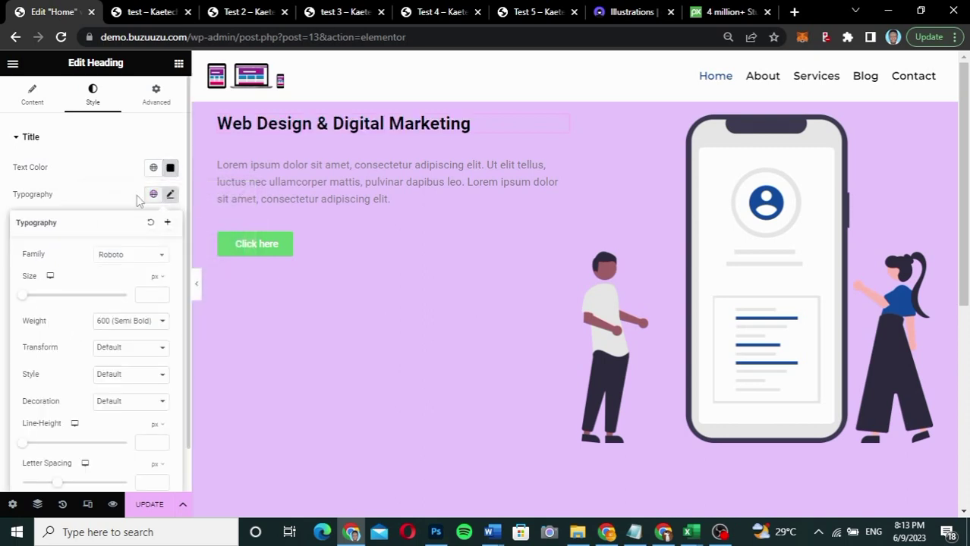
click(142, 261)
text(h)
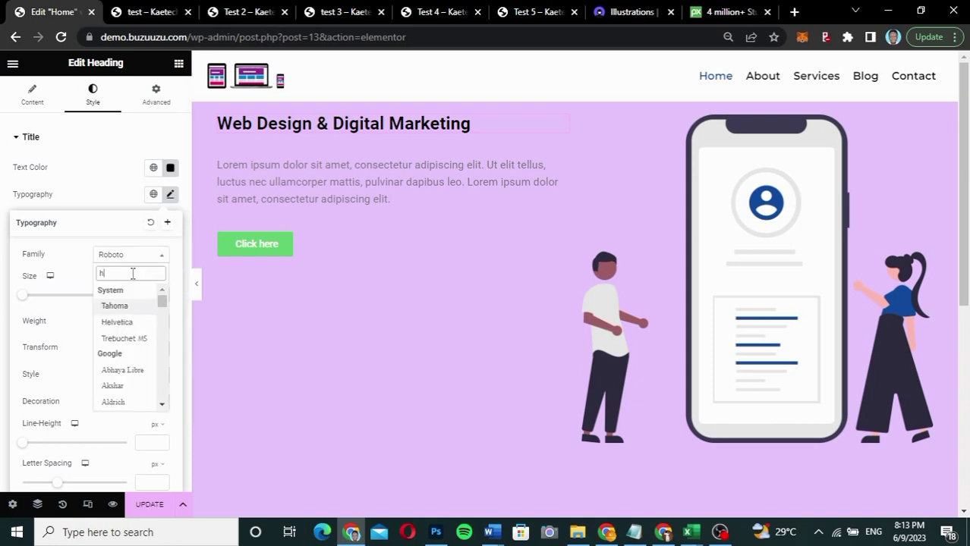
text(e)
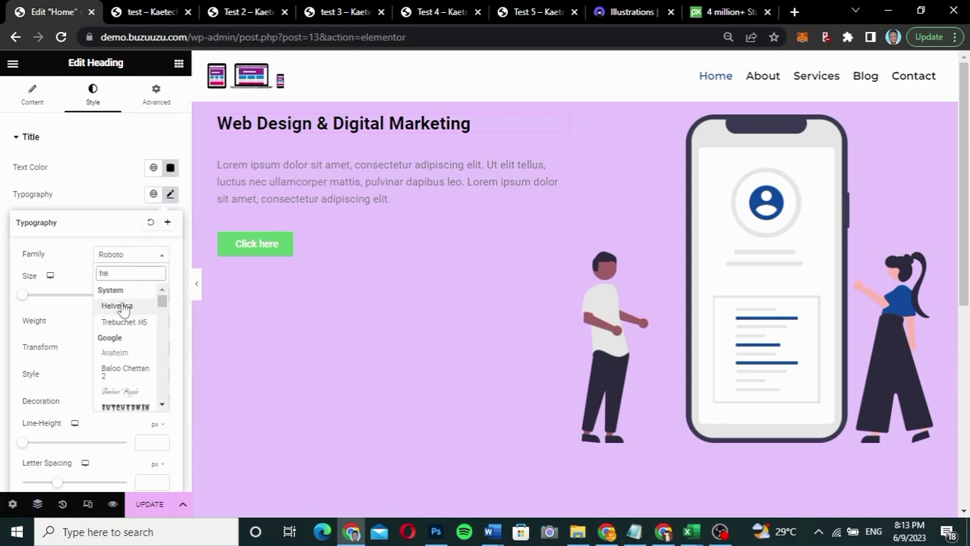
click(118, 306)
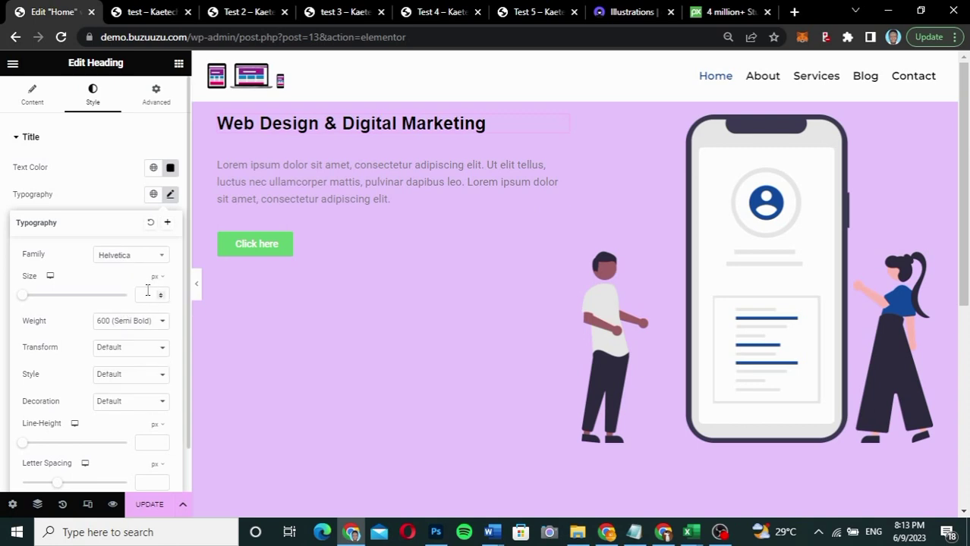
click(145, 296)
text(50)
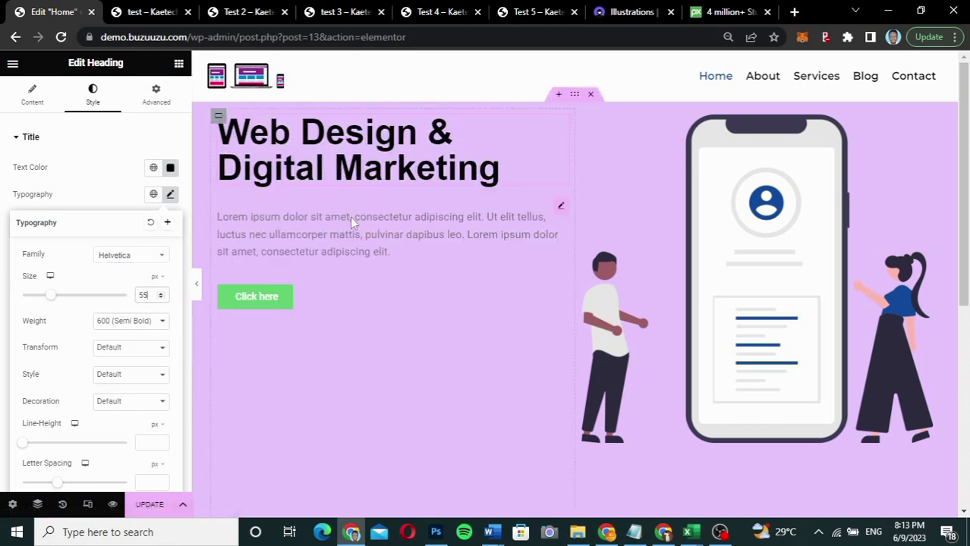
- Change the text color of the Lorem ipsum paragraph to dark gray #272727
click(360, 248)
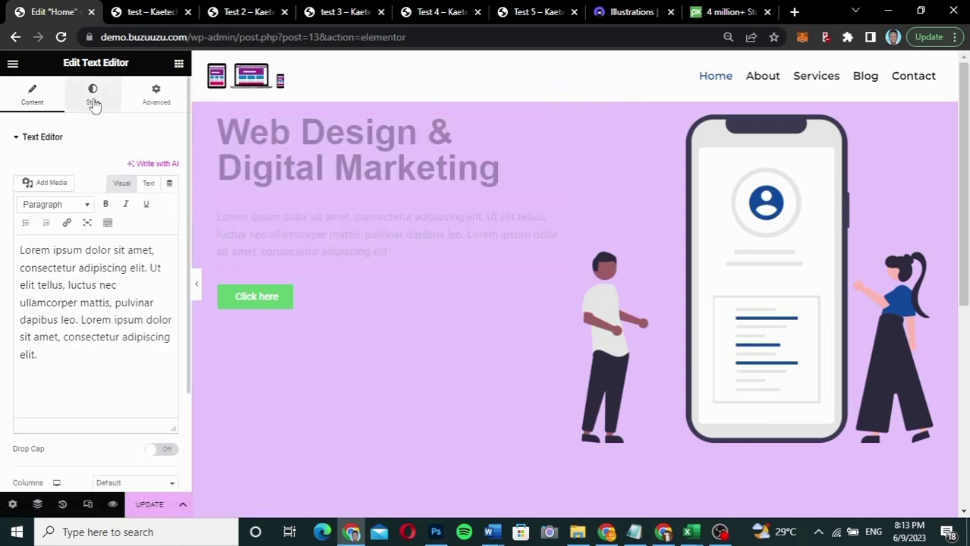
click(93, 94)
click(170, 194)
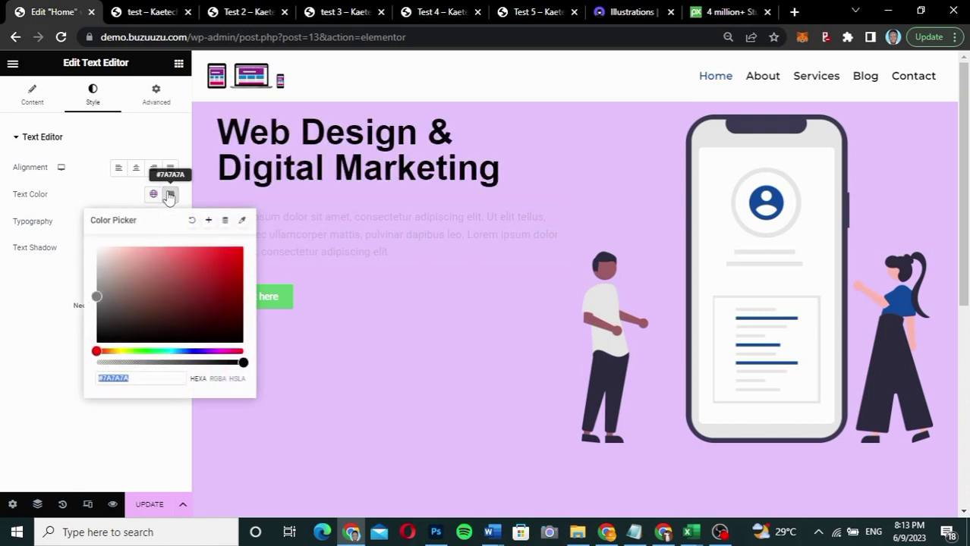
click(92, 316)
drag(92, 317, 89, 328)
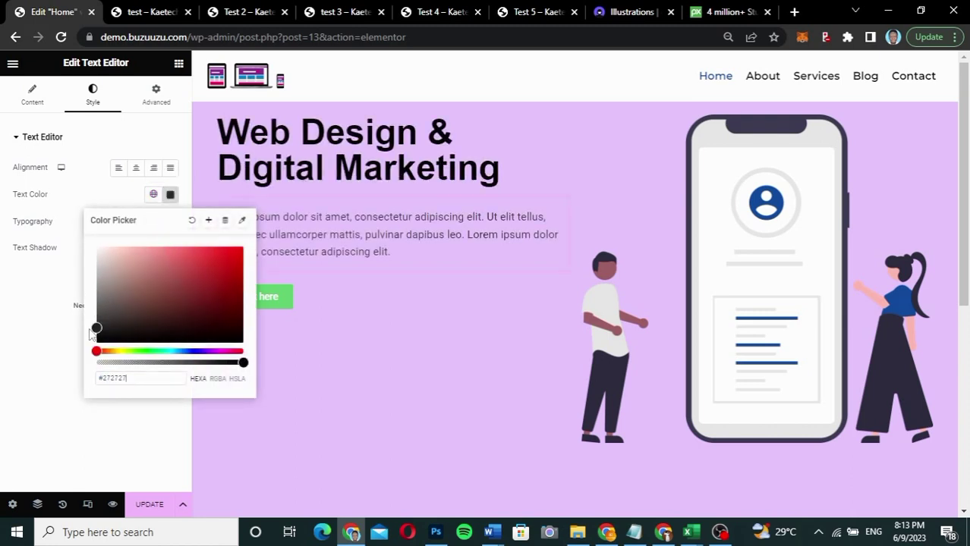
click(41, 281)
- Set the Lorem ipsum paragraph's font family to Arial
click(171, 222)
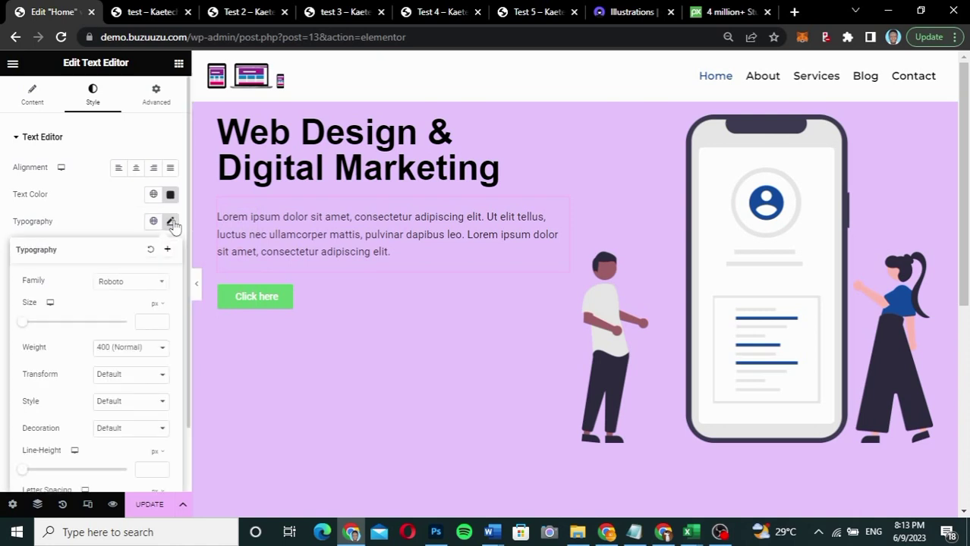
click(139, 287)
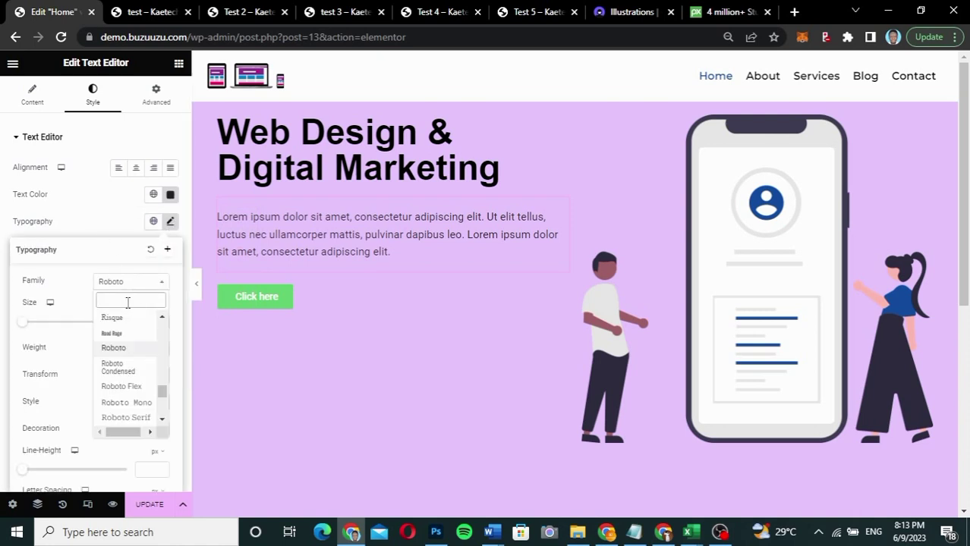
text(ar)
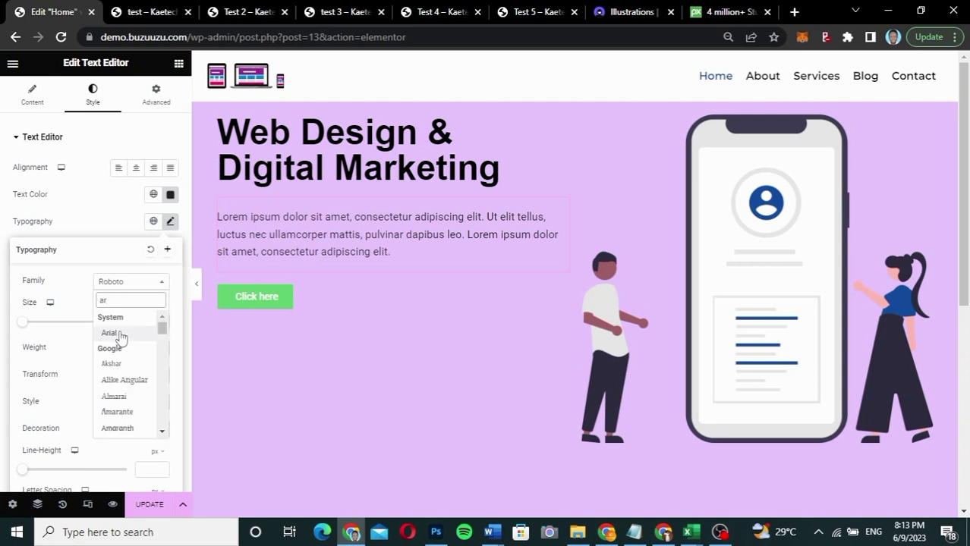
click(114, 332)
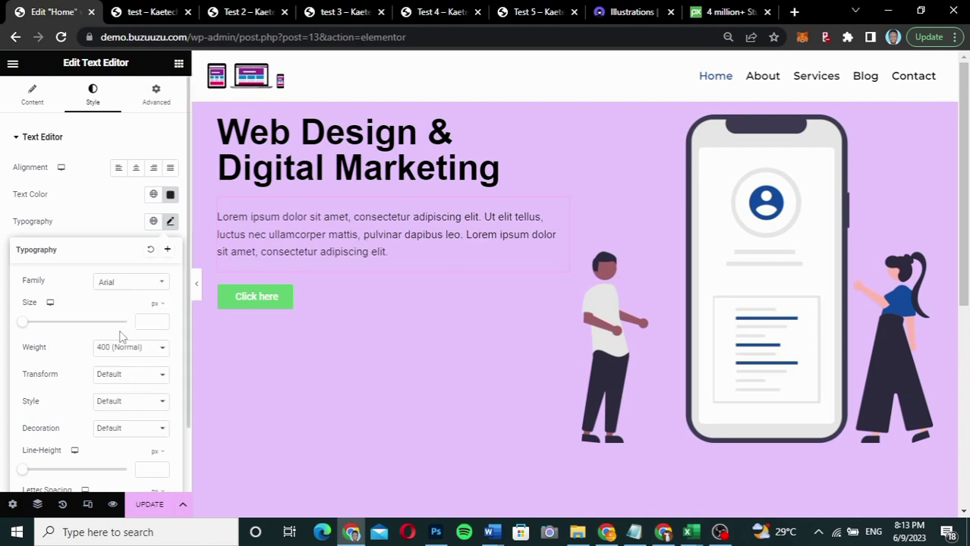
click(97, 214)
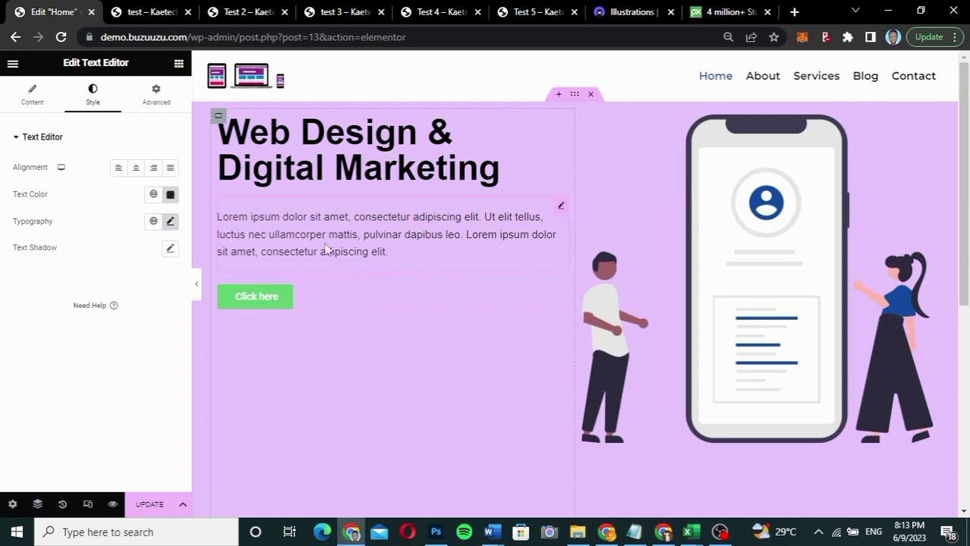
click(169, 222)
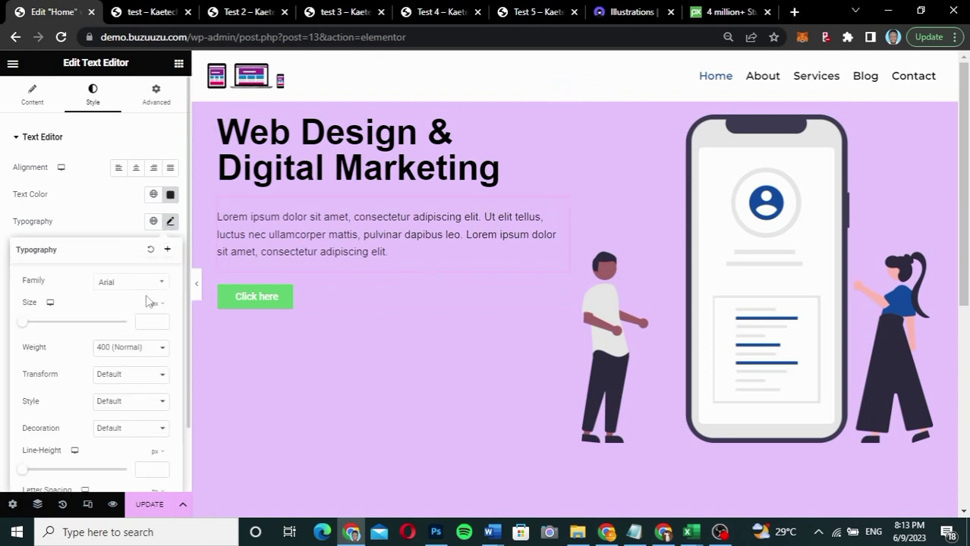
text(13)
click(108, 218)
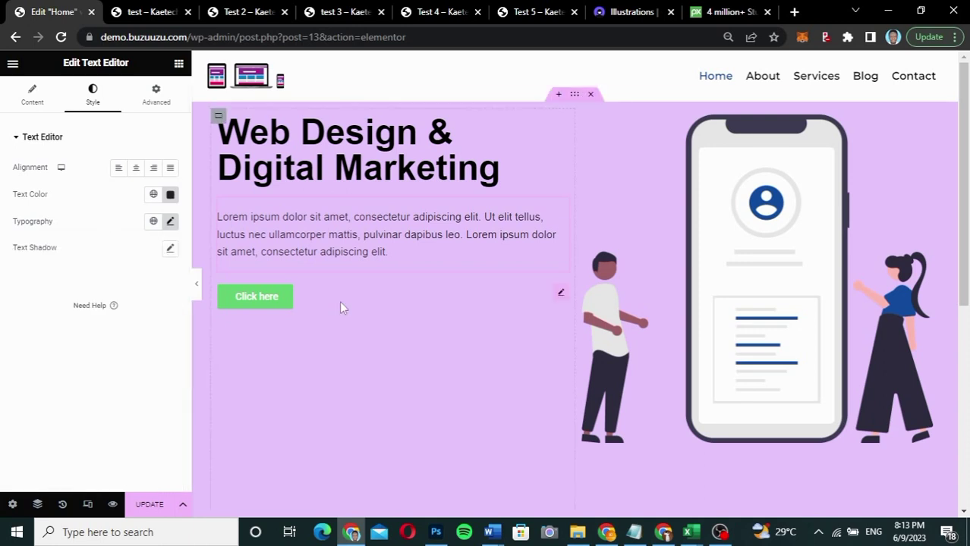
- Replace the text of the button below the paragraph with "GET STARTED"
click(327, 302)
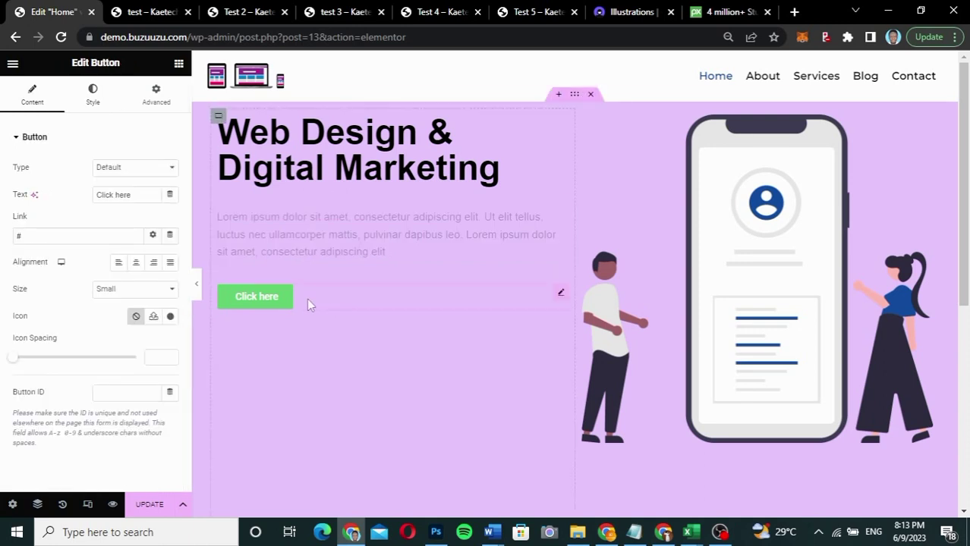
drag(138, 197, 63, 198)
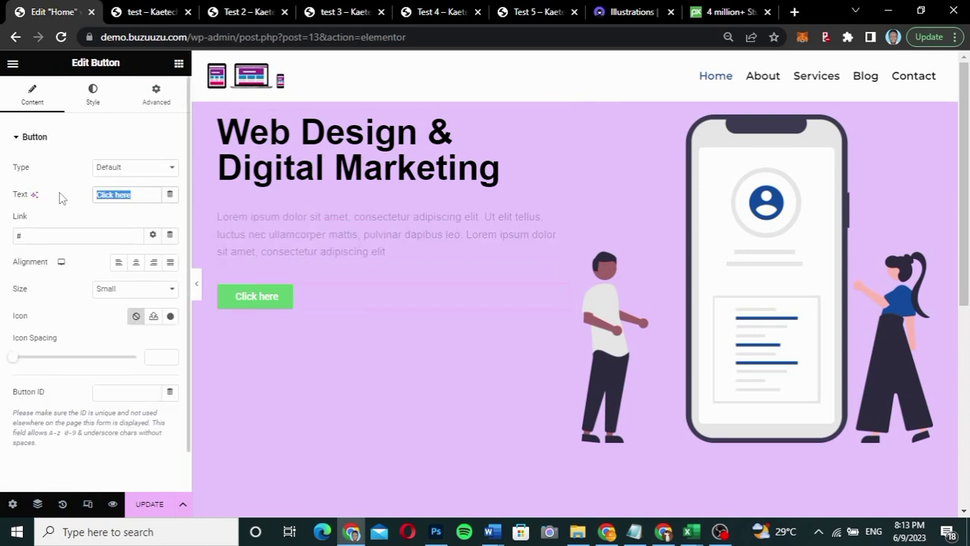
text(HET STARTED)
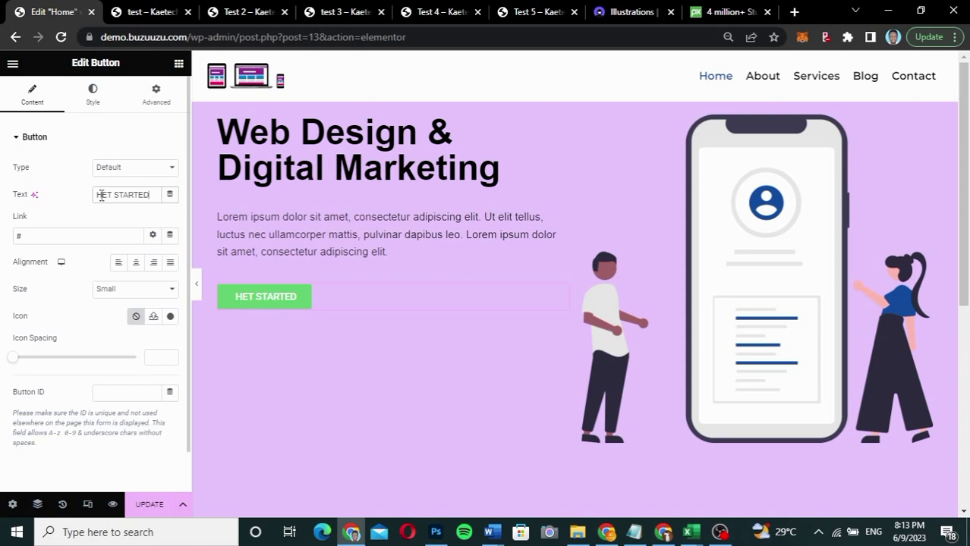
drag(101, 196, 77, 194)
text(G)
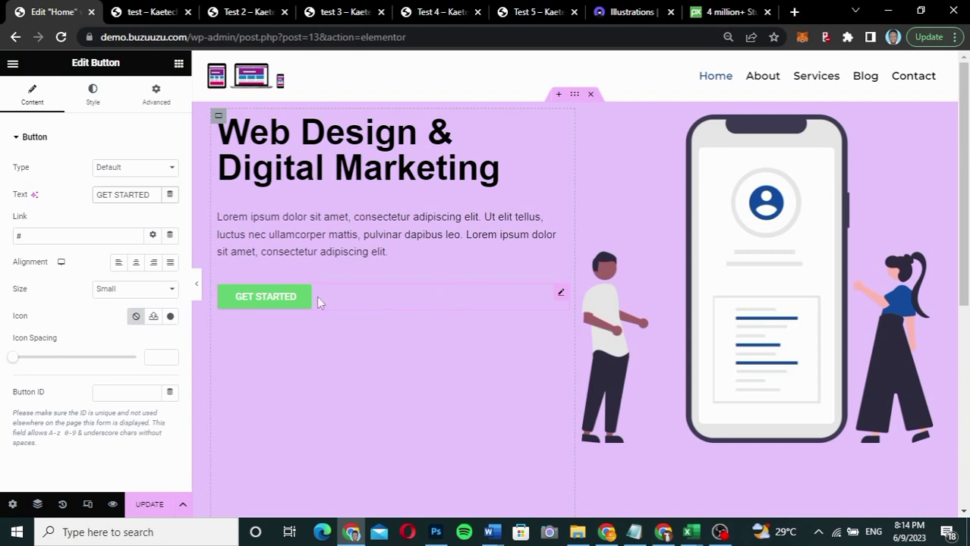
- Change the GET STARTED button's normal background color to dark blue
click(93, 99)
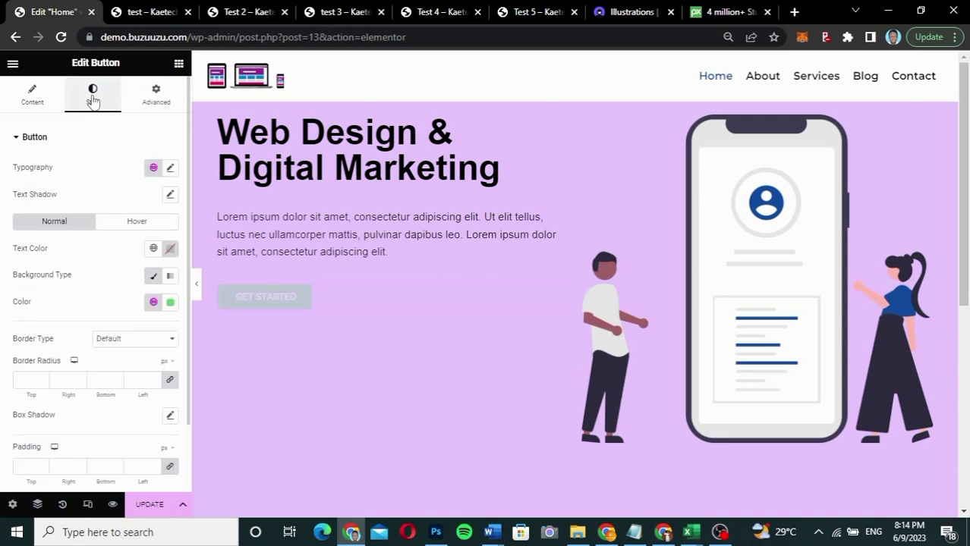
click(169, 303)
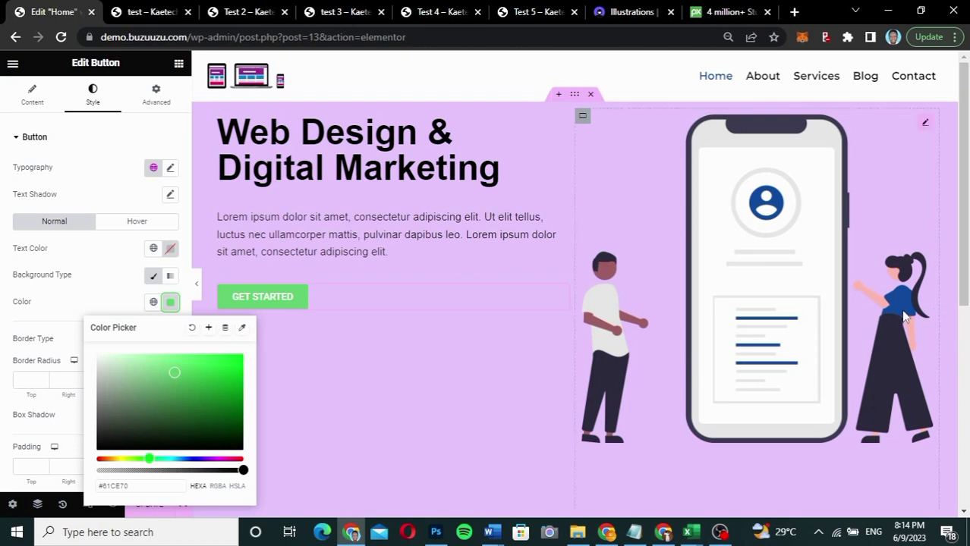
click(195, 459)
drag(175, 379, 207, 385)
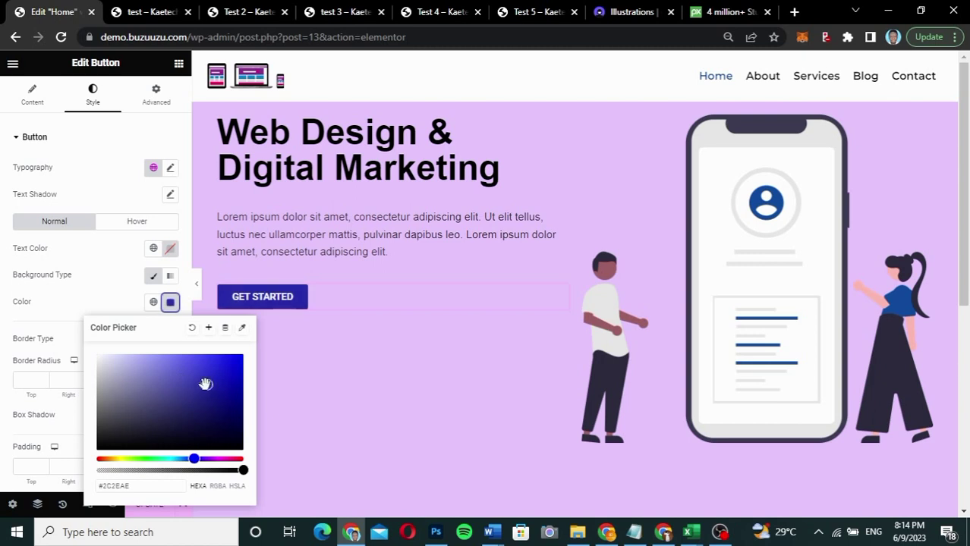
click(115, 298)
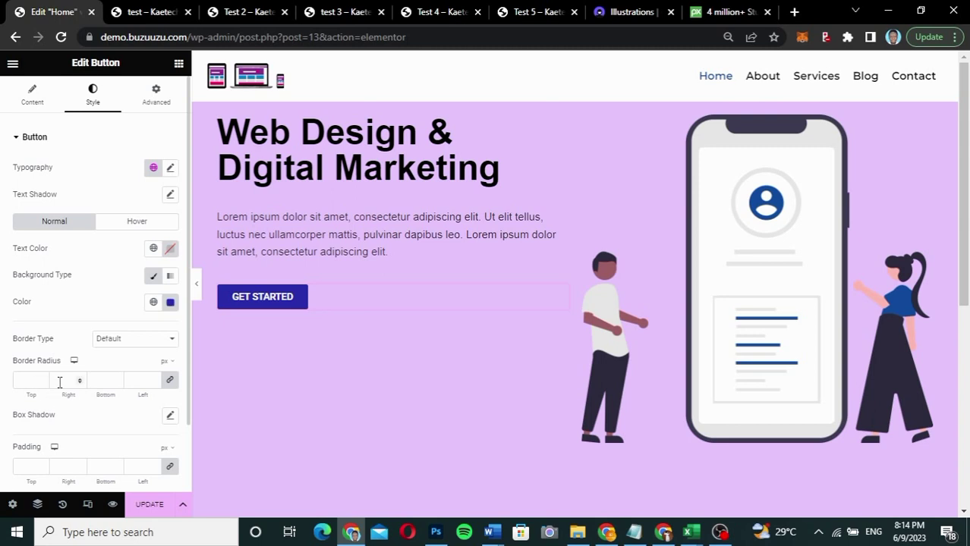
- Give the GET STARTED button a border radius of 50 px and padding of 20 px on all sides
scroll(59, 387, down, 1)
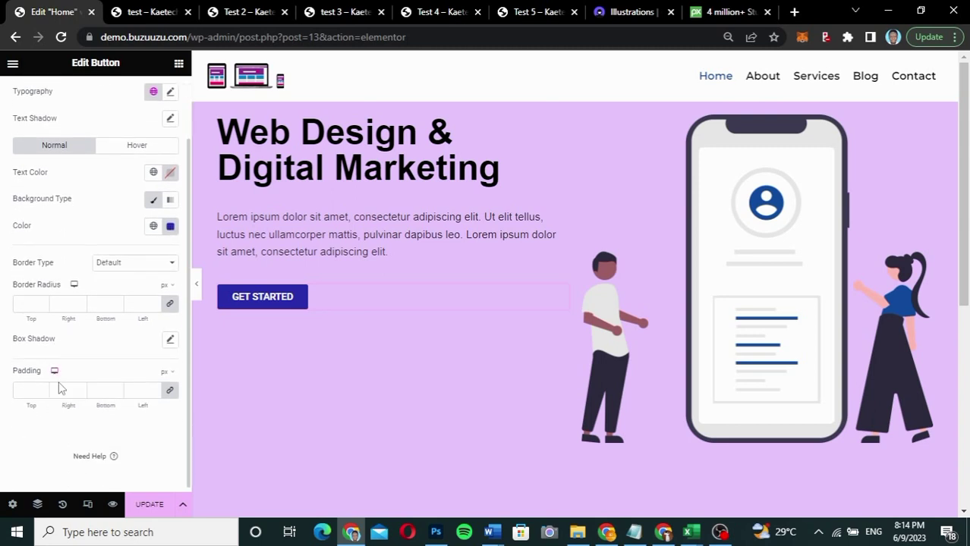
click(26, 307)
text(50)
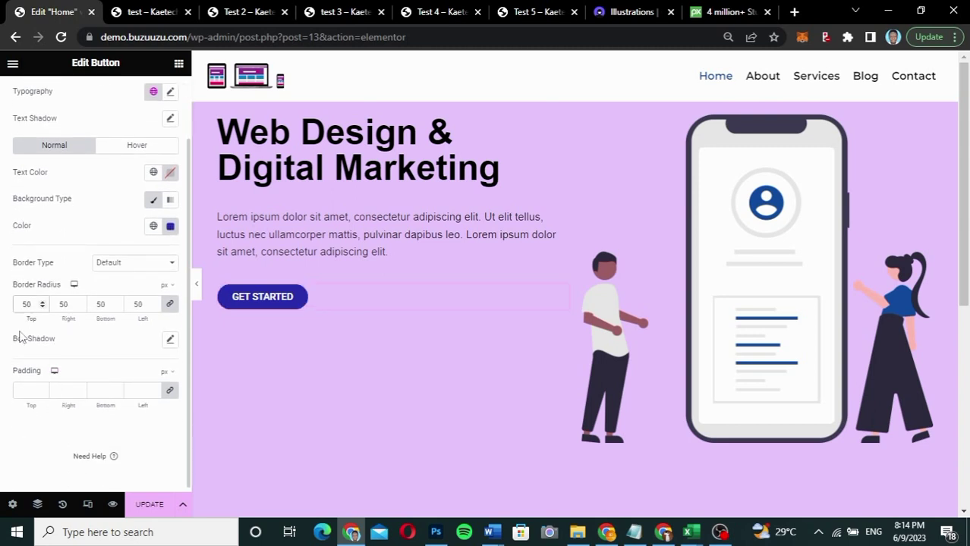
click(23, 392)
text(20)
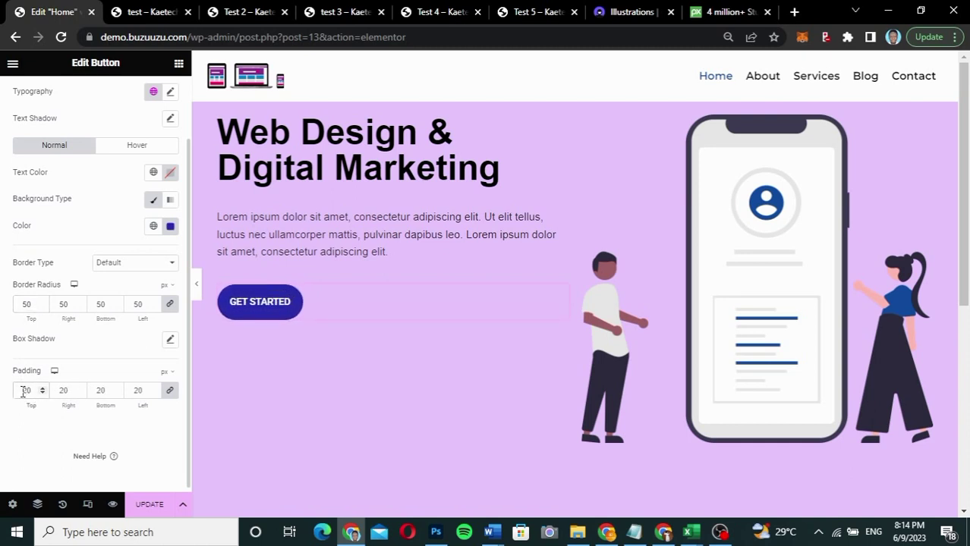
- Unlink the button's padding values and set the right and left padding to 30 px each
click(172, 393)
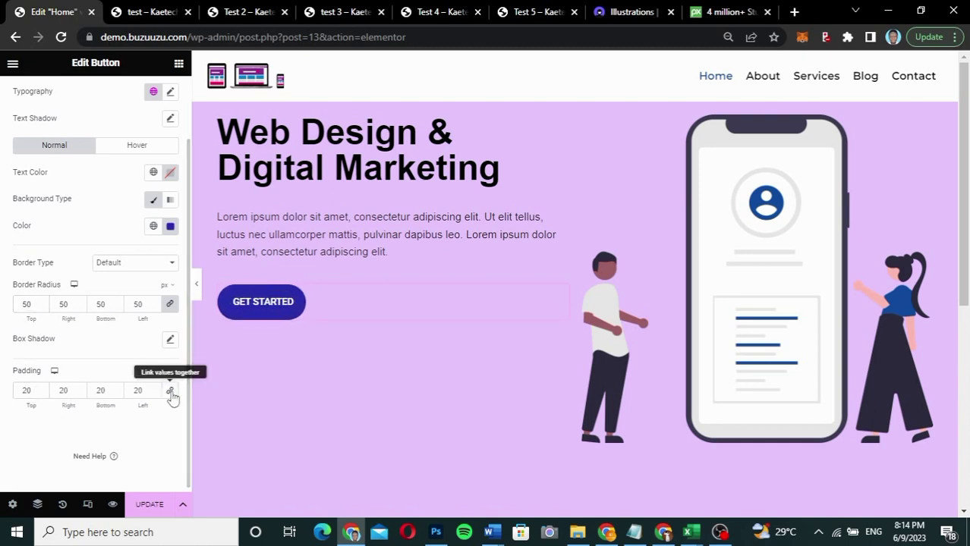
click(64, 391)
key(Up)
key(Up)
key(Up)
key(Up)
key(Up)
key(Up)
key(Up)
key(Up)
key(Up)
key(Up)
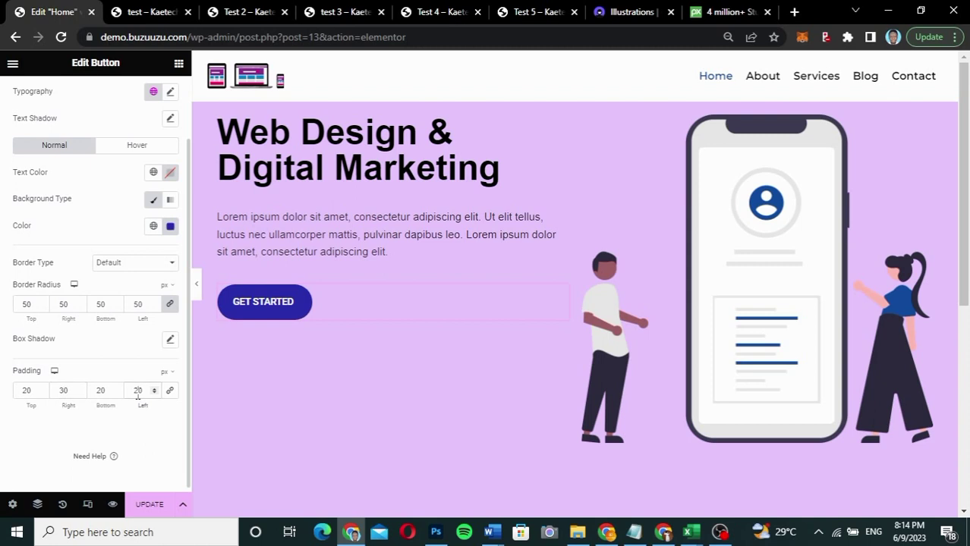
drag(138, 391, 130, 392)
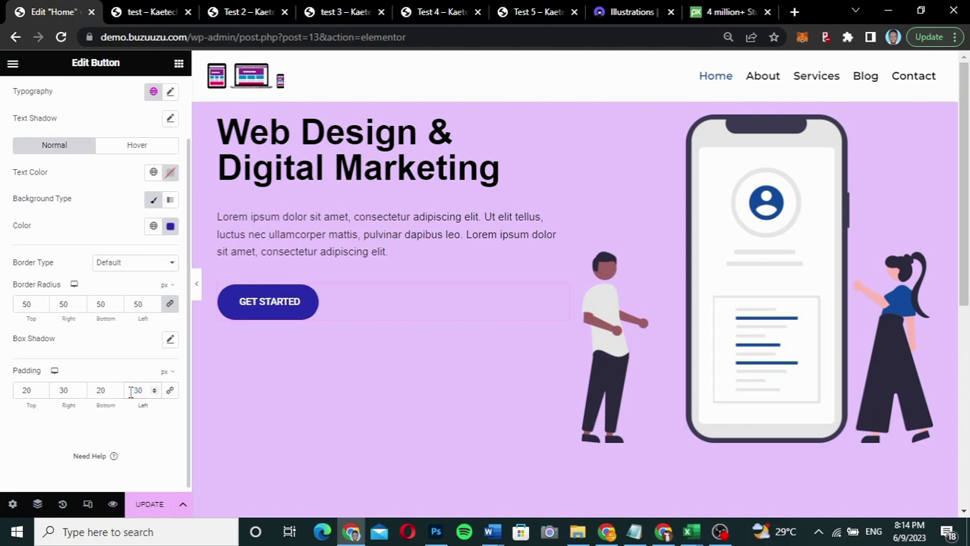
- Increase the GET STARTED button's left and right padding to 40 px each
double_click(130, 391)
text(40)
double_click(65, 391)
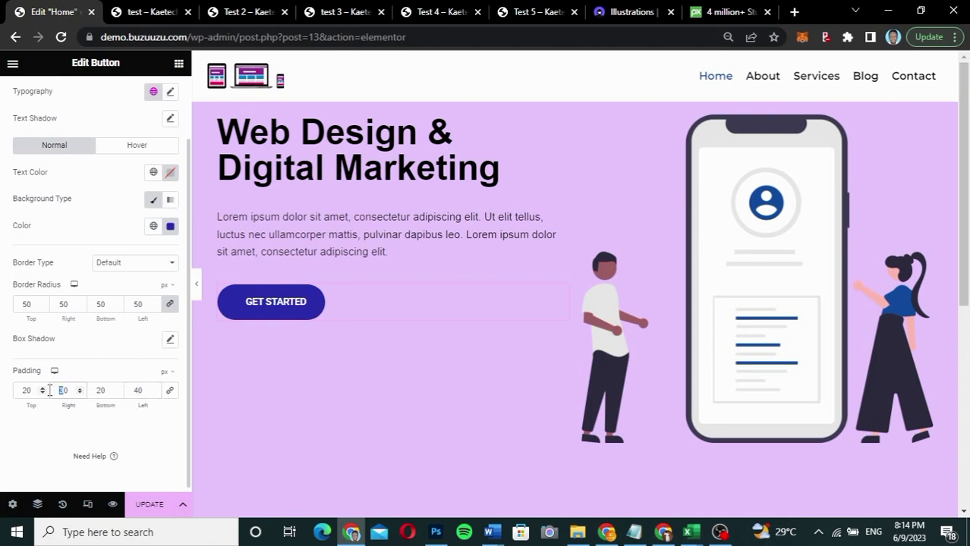
text(40)
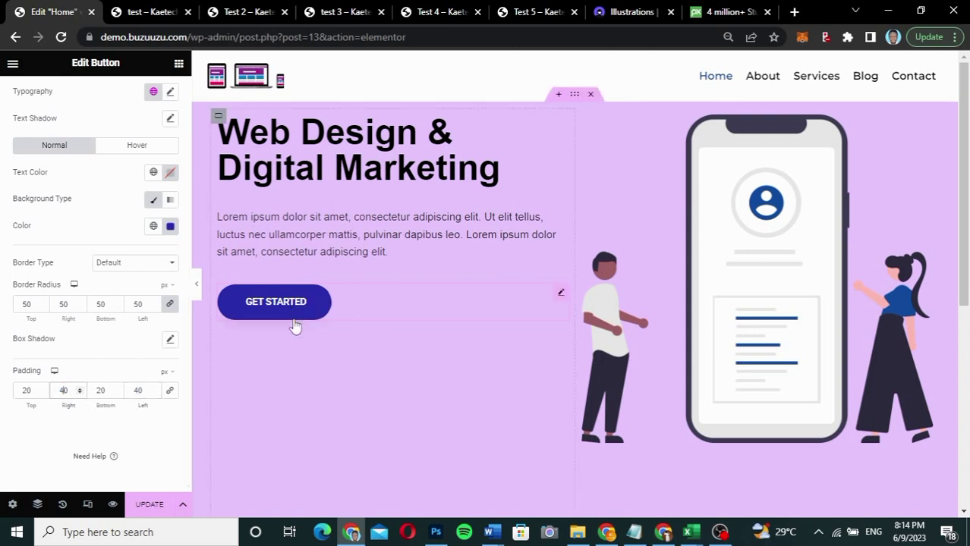
- Center the outer hero container's content in both directions by setting its Justify Content and Align Items to center
scroll(608, 324, down, 3)
scroll(607, 324, up, 3)
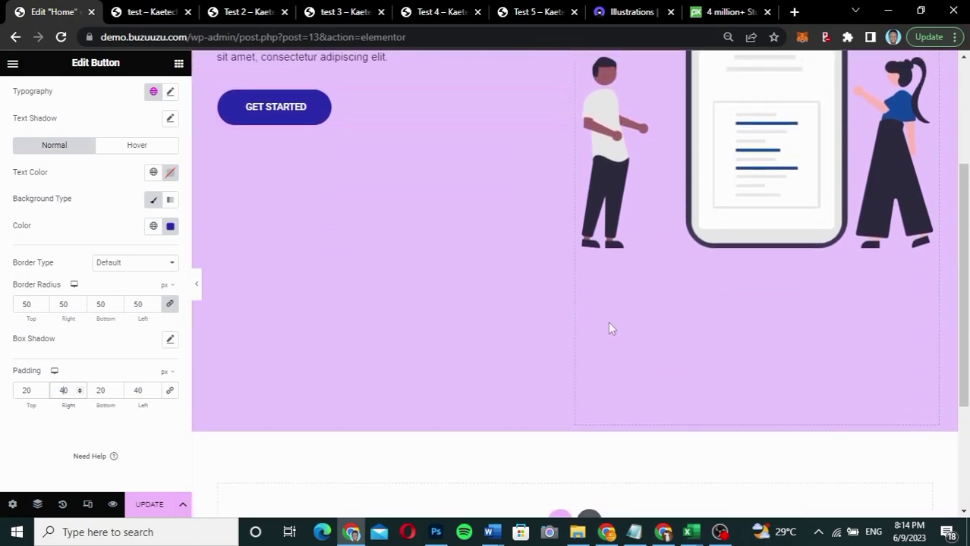
scroll(607, 319, down, 2)
scroll(607, 319, up, 2)
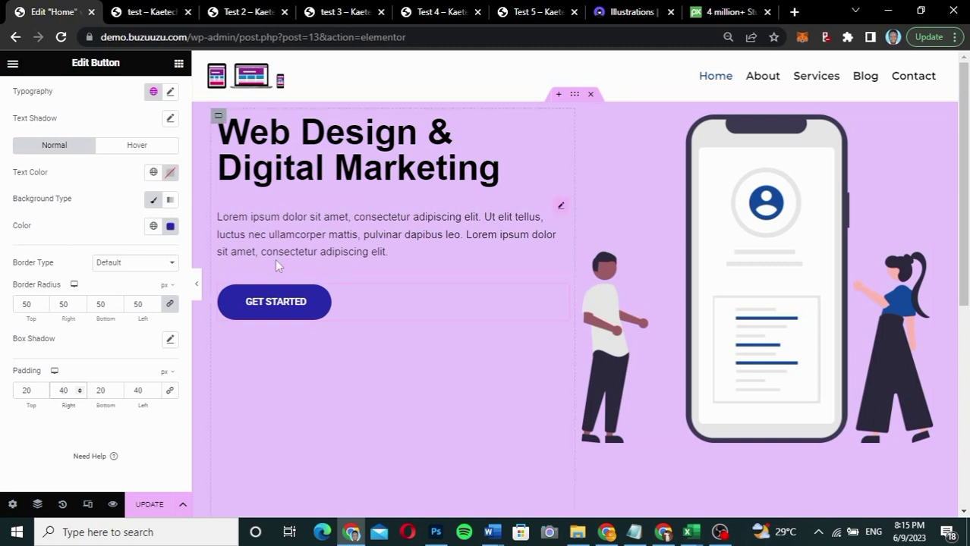
click(575, 95)
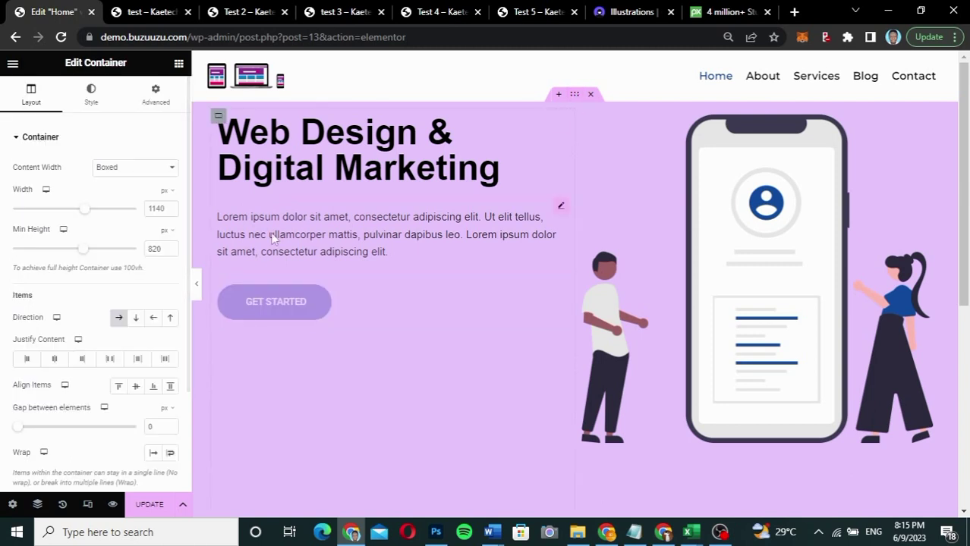
click(55, 360)
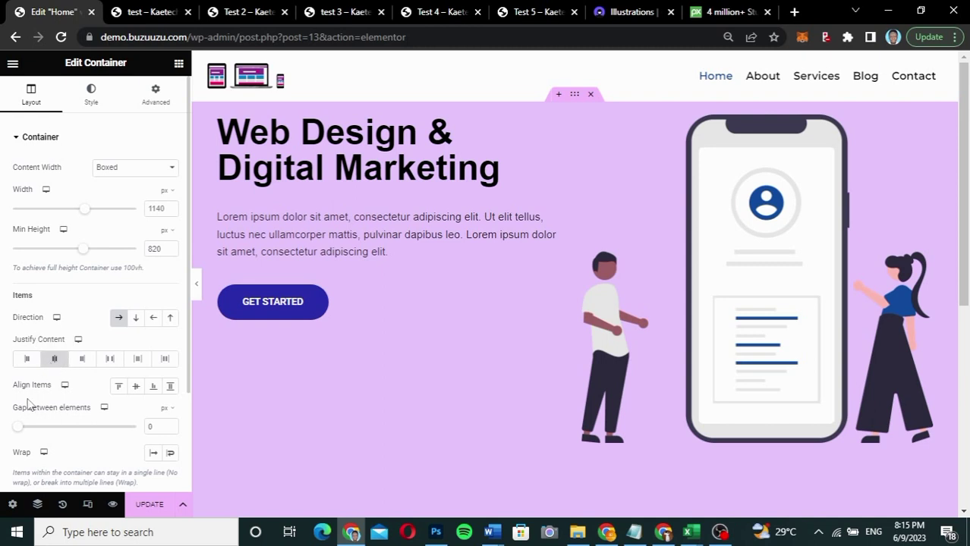
click(137, 388)
scroll(530, 325, down, 2)
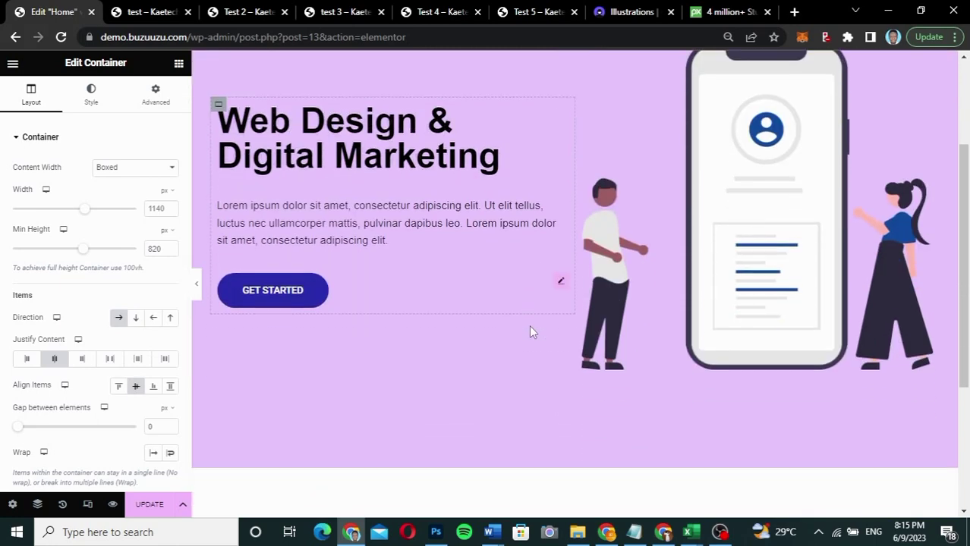
- Preview the hero section at full width and compare it with the sections on the demo test page
click(199, 288)
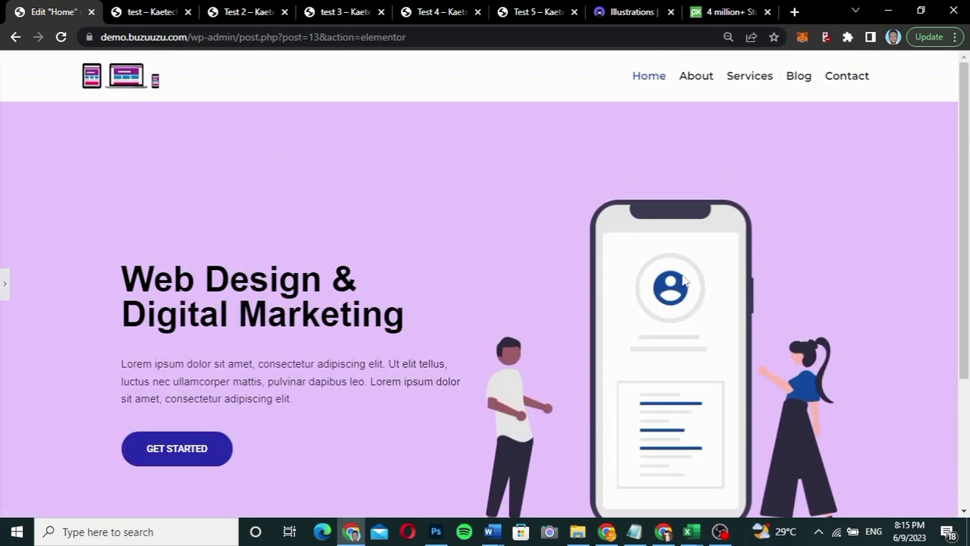
scroll(683, 281, down, 3)
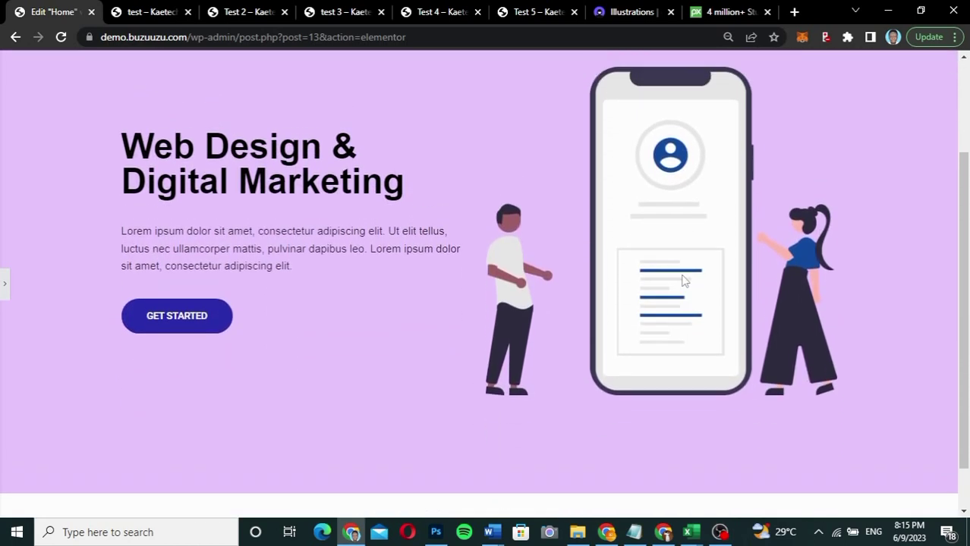
click(4, 287)
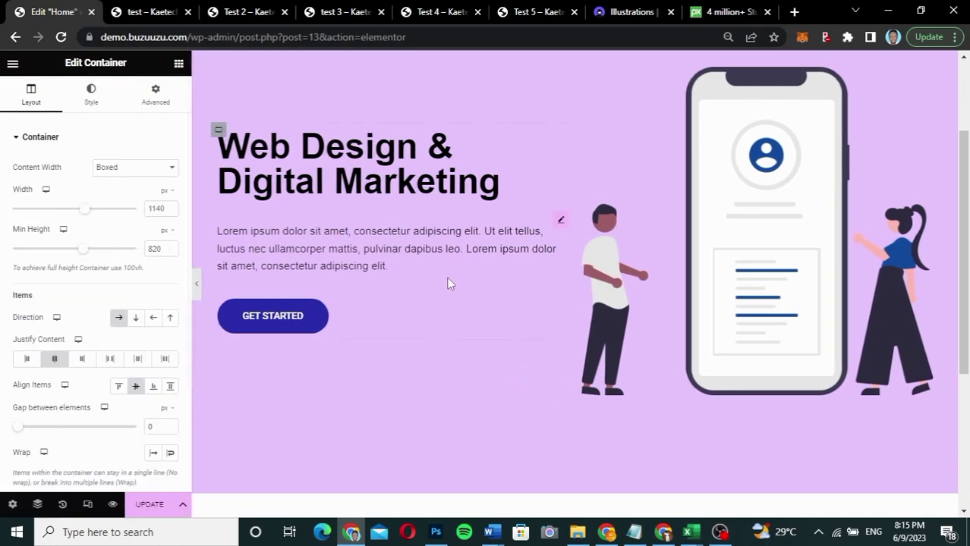
click(139, 12)
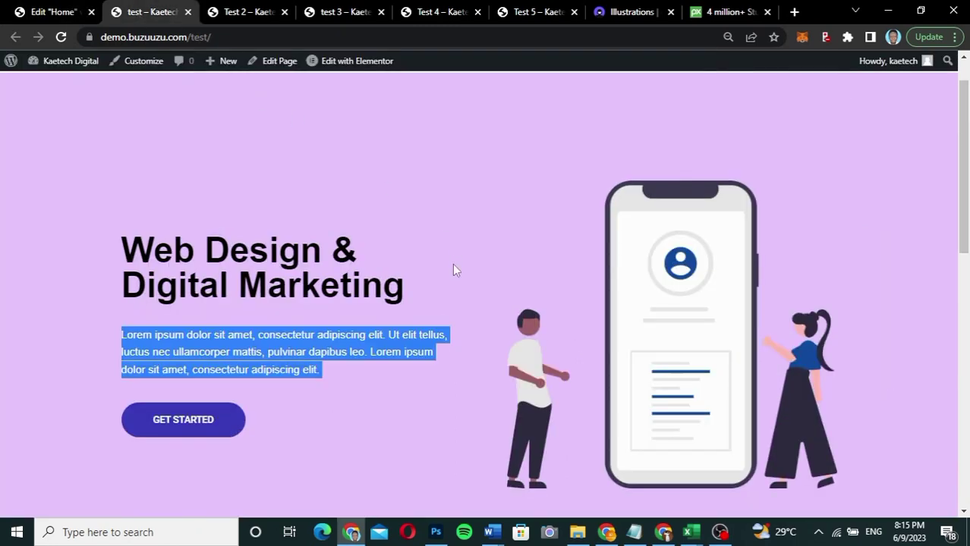
scroll(473, 356, down, 3)
scroll(472, 363, down, 4)
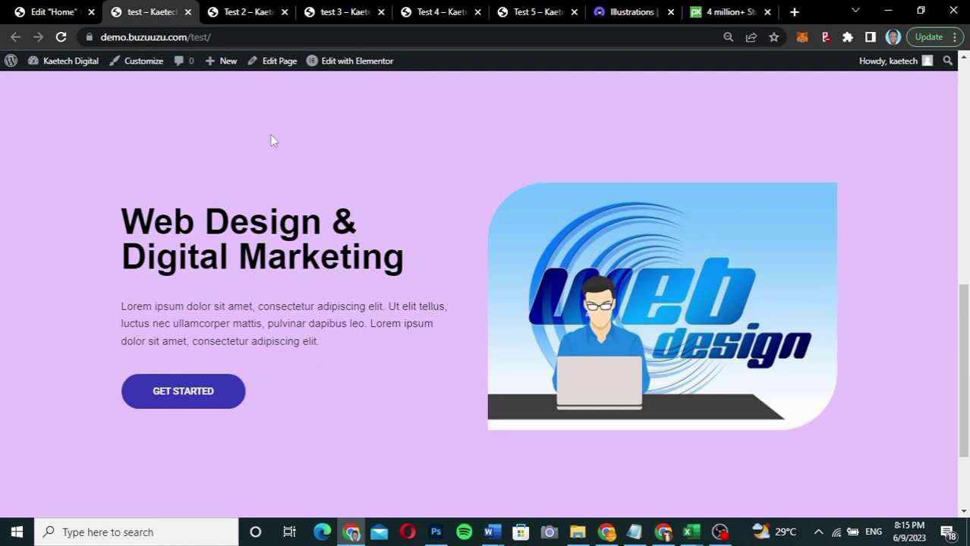
click(38, 12)
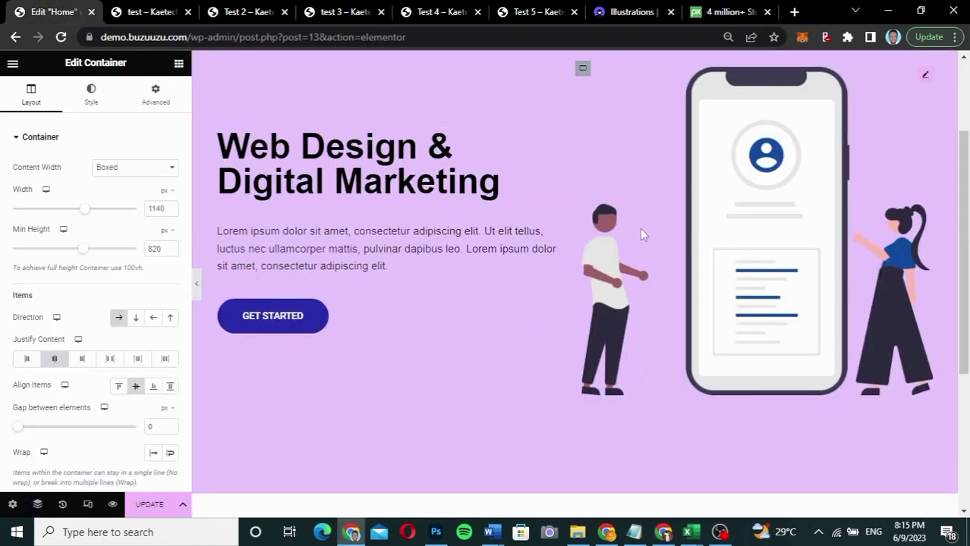
- Set the gap between elements in the outer hero container to 35 px
scroll(559, 228, up, 2)
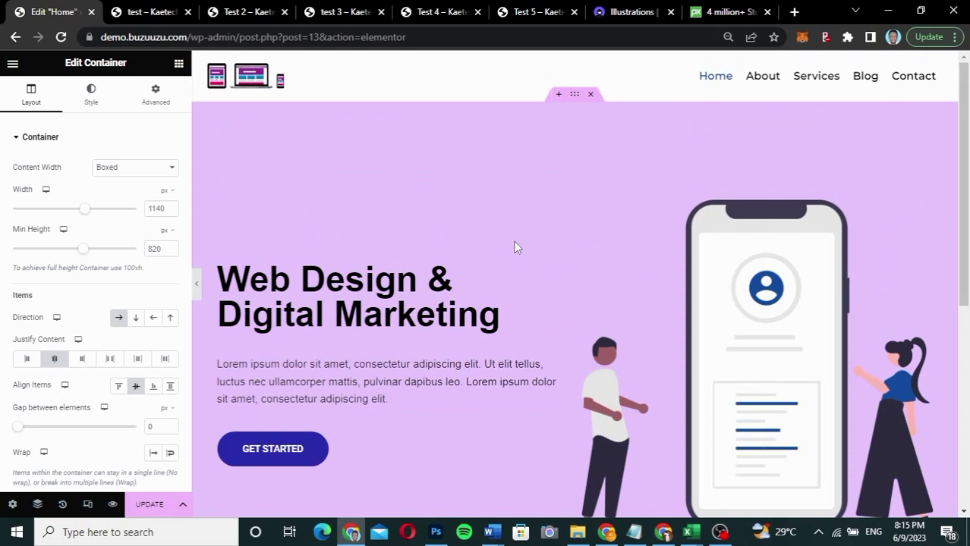
scroll(572, 384, down, 2)
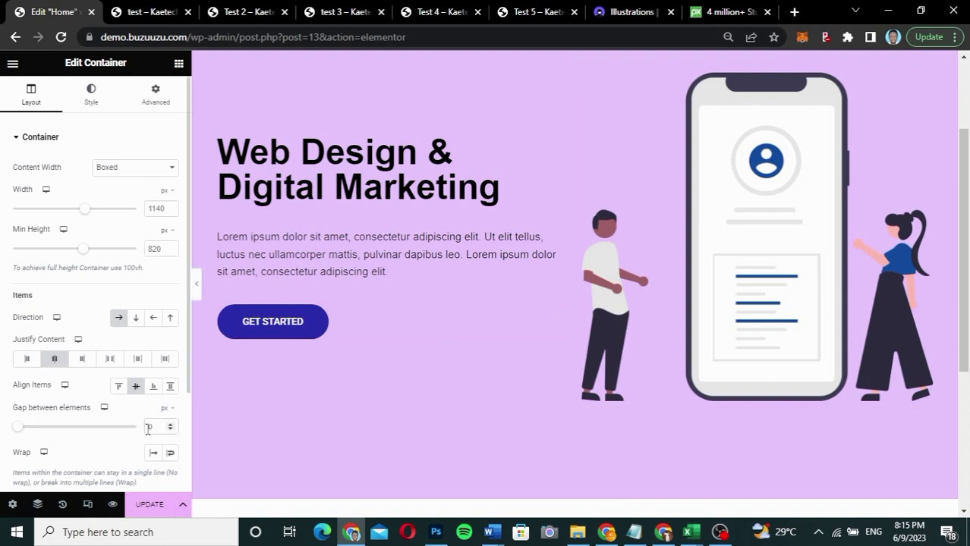
text(12)
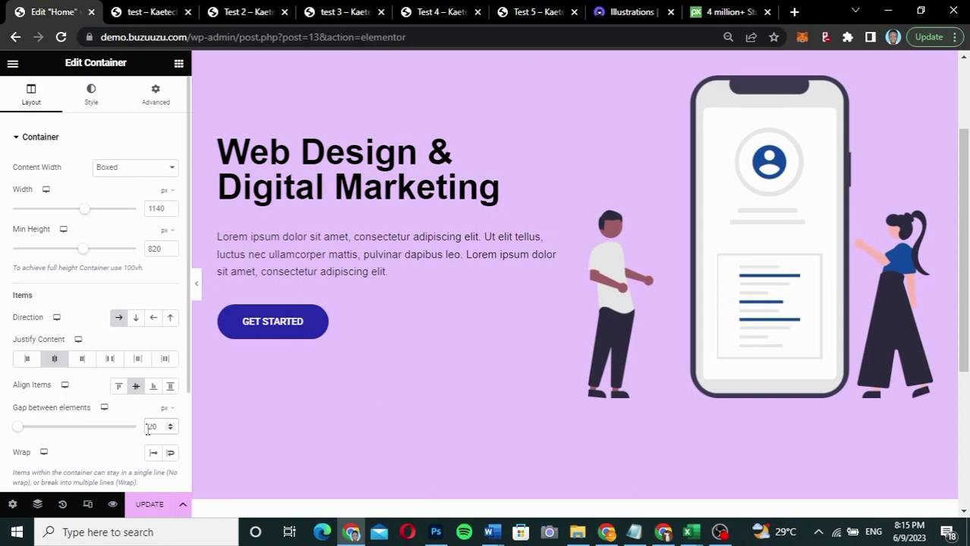
key(BackSpace)
text(350)
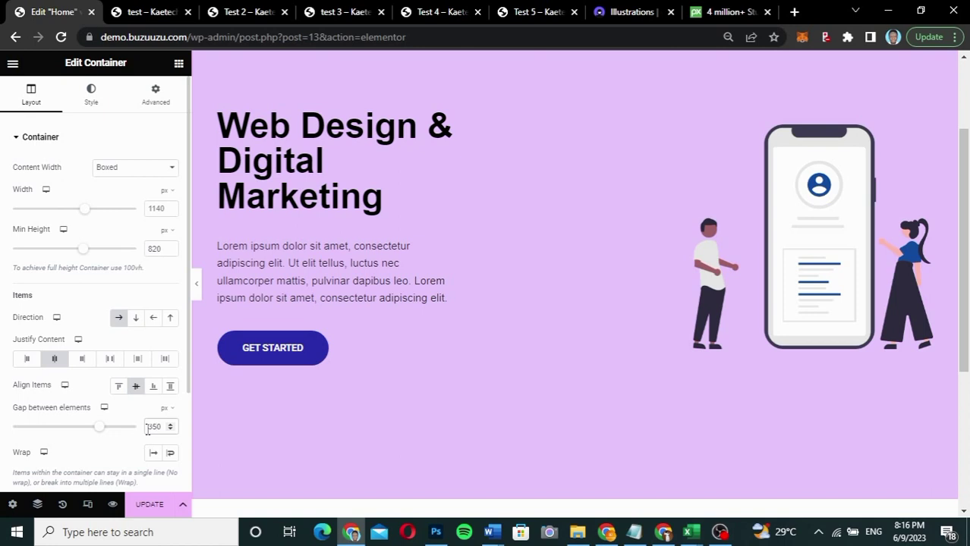
key(BackSpace)
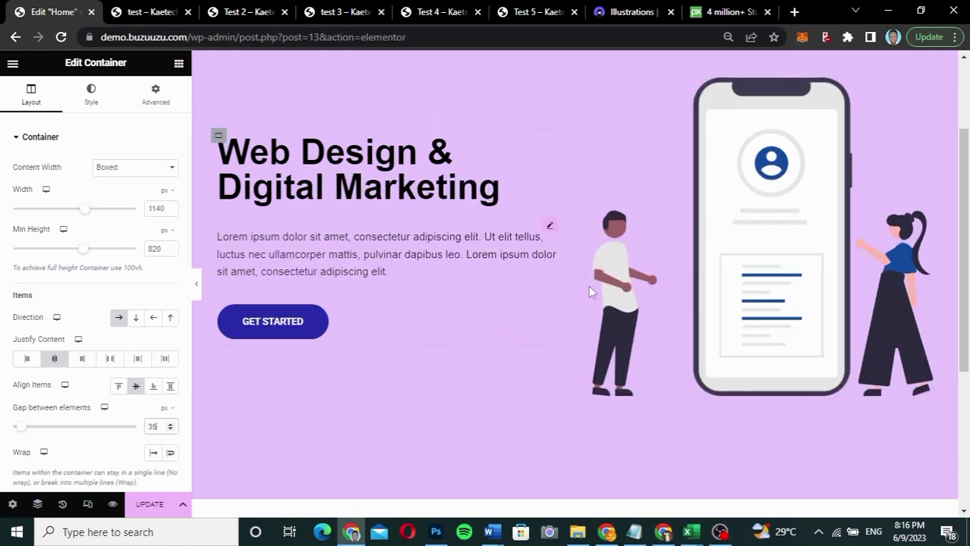
- Preview the spacing between the hero section's text and illustration with the editing panel hidden
click(196, 284)
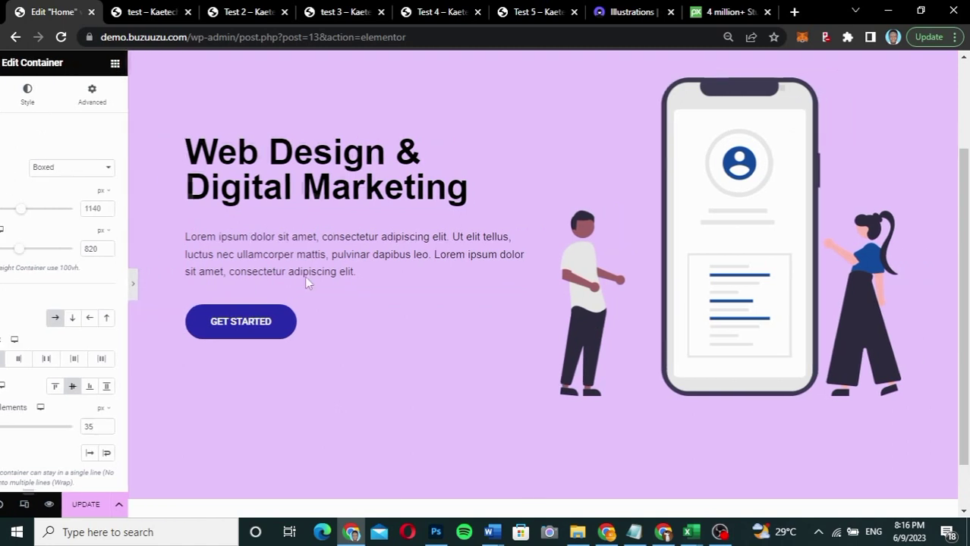
scroll(529, 241, up, 2)
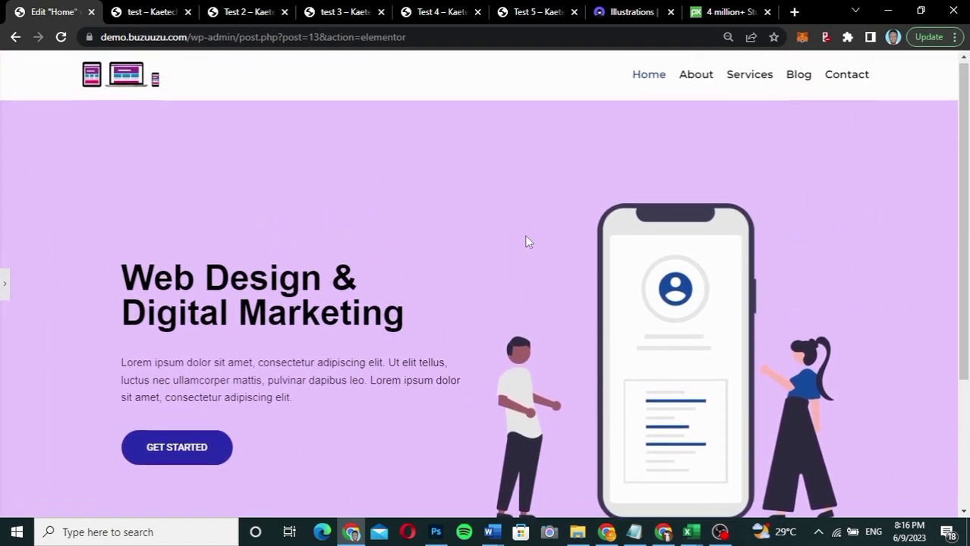
scroll(528, 241, down, 1)
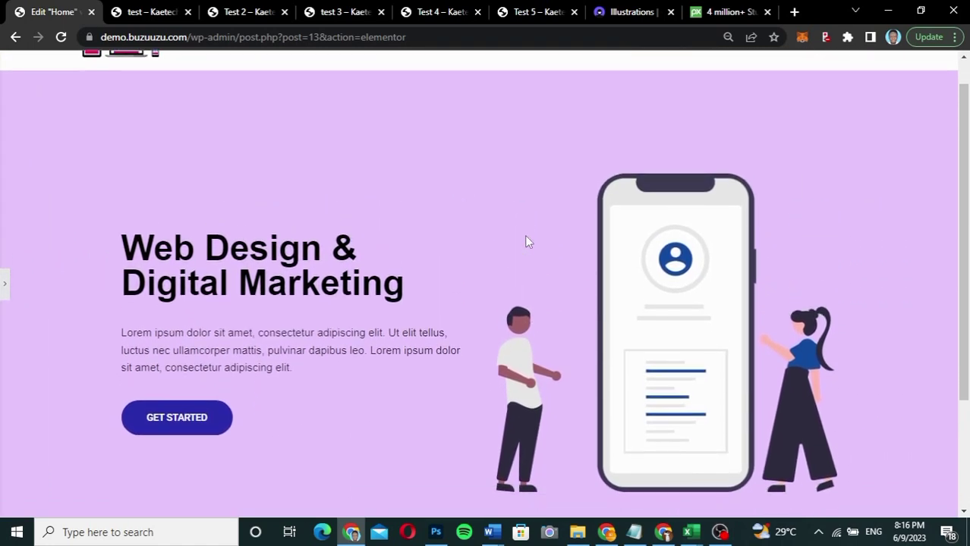
click(6, 288)
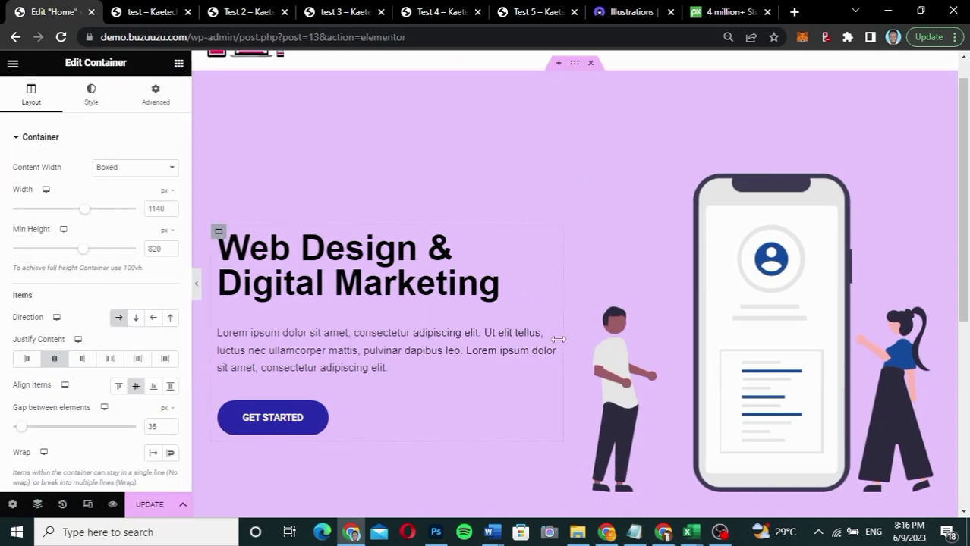
- Narrow the hero section's text column slightly by moving its inner edge away from the illustration
drag(562, 338, 543, 339)
scroll(419, 422, down, 1)
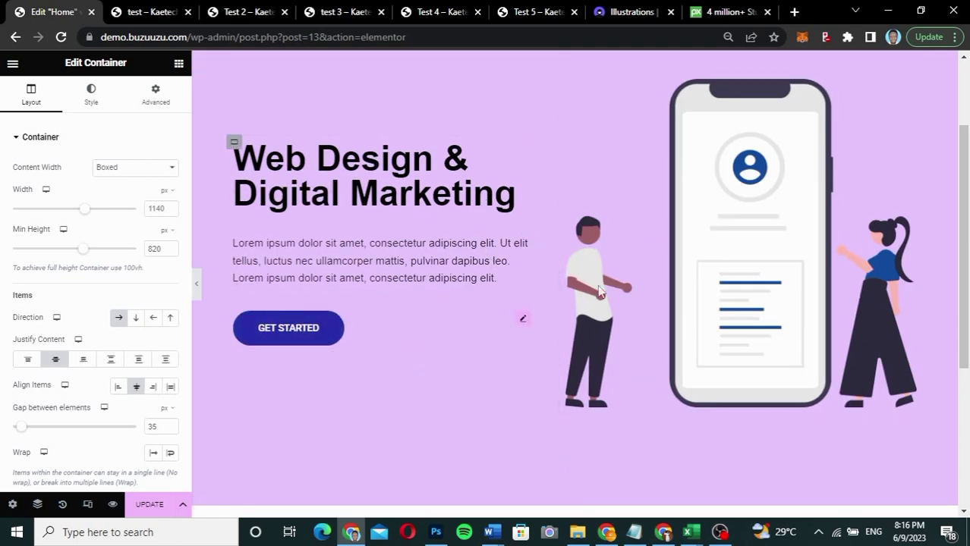
scroll(622, 287, up, 1)
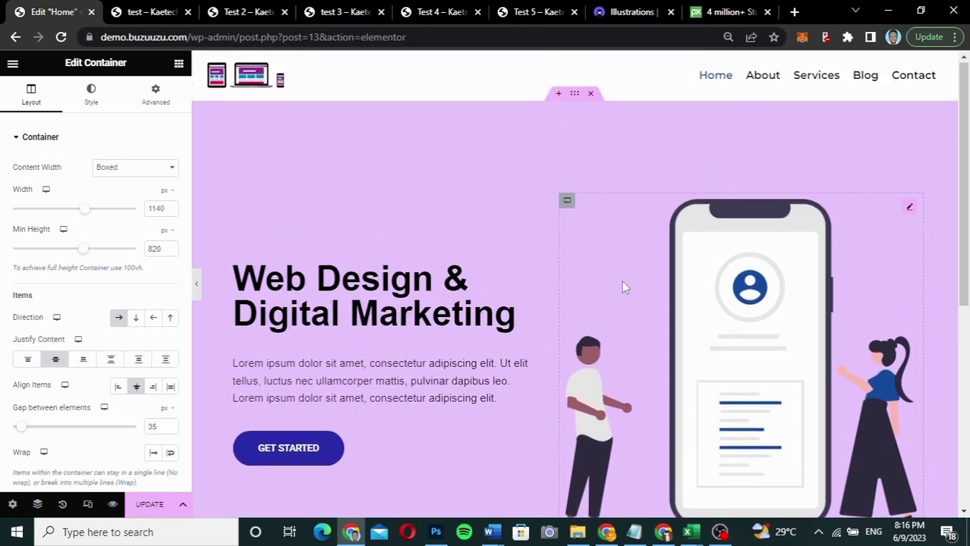
scroll(623, 282, down, 1)
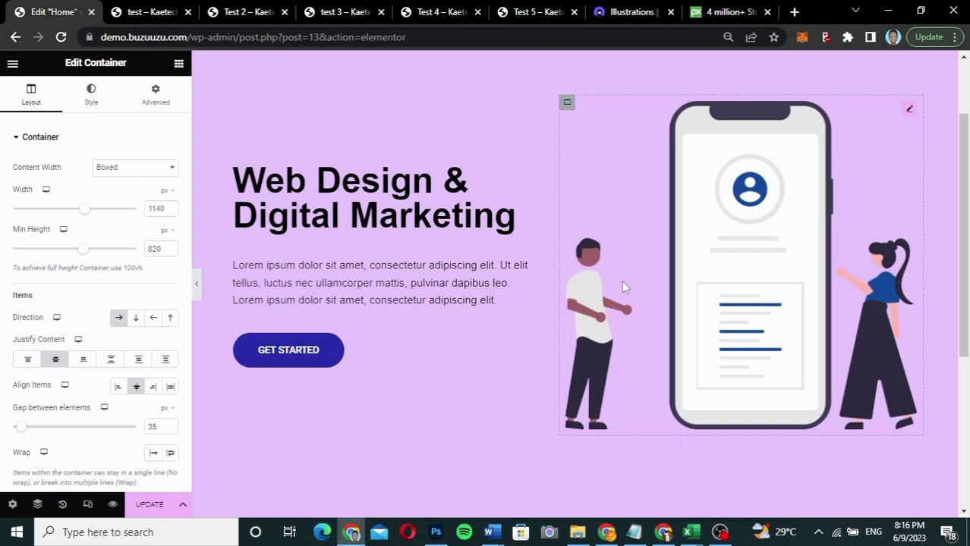
- Duplicate the entire hero container to create a second section on the page
scroll(622, 280, up, 1)
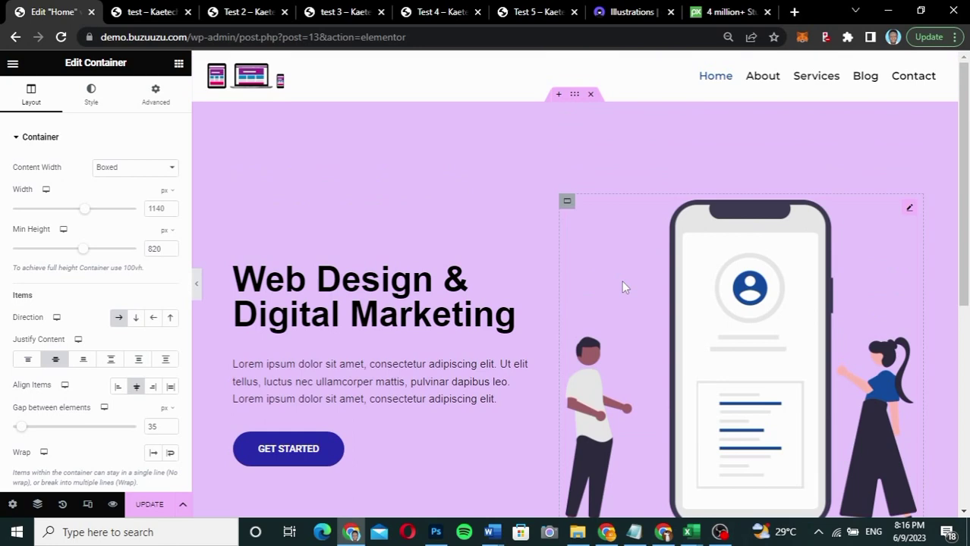
right_click(576, 100)
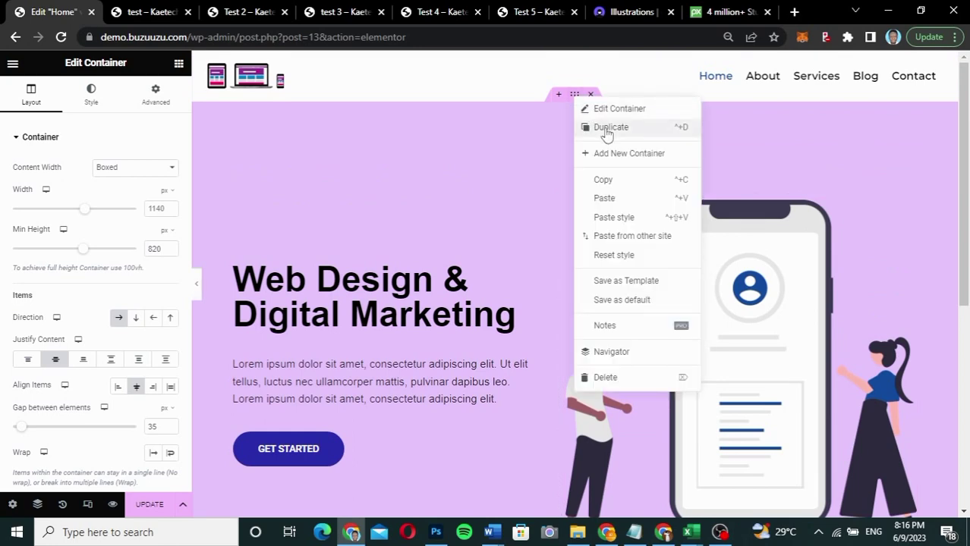
click(605, 128)
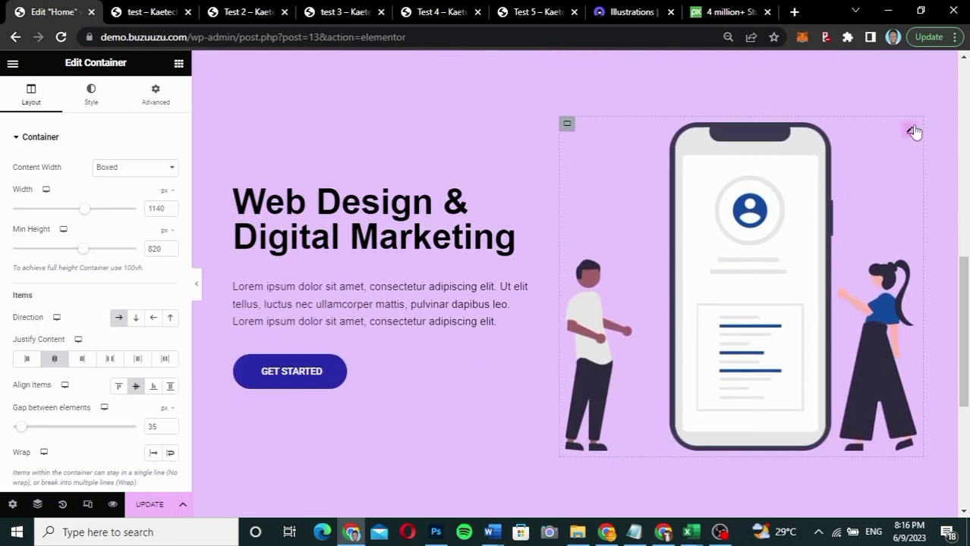
- Replace the phone illustration in the duplicated section with web-1668927_1280.jpg from the media library
click(912, 131)
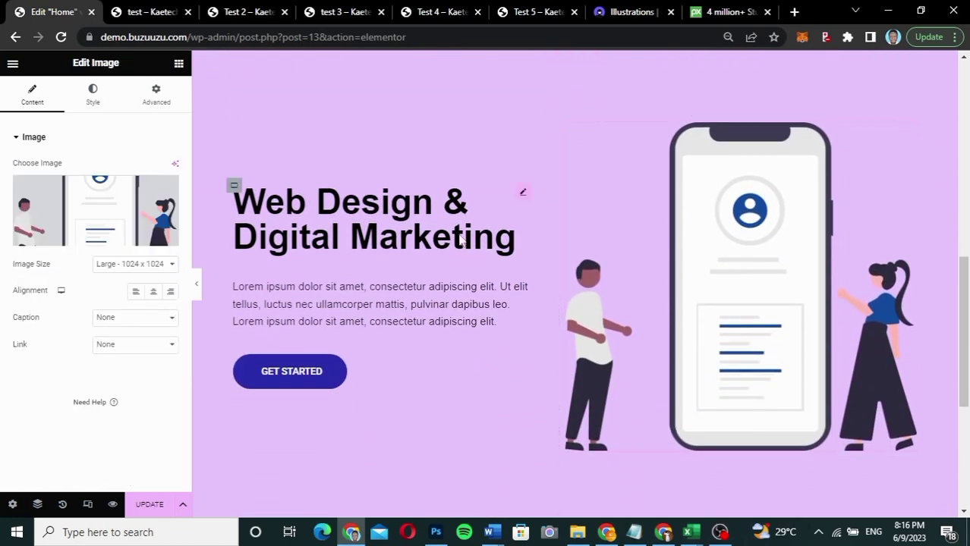
click(75, 215)
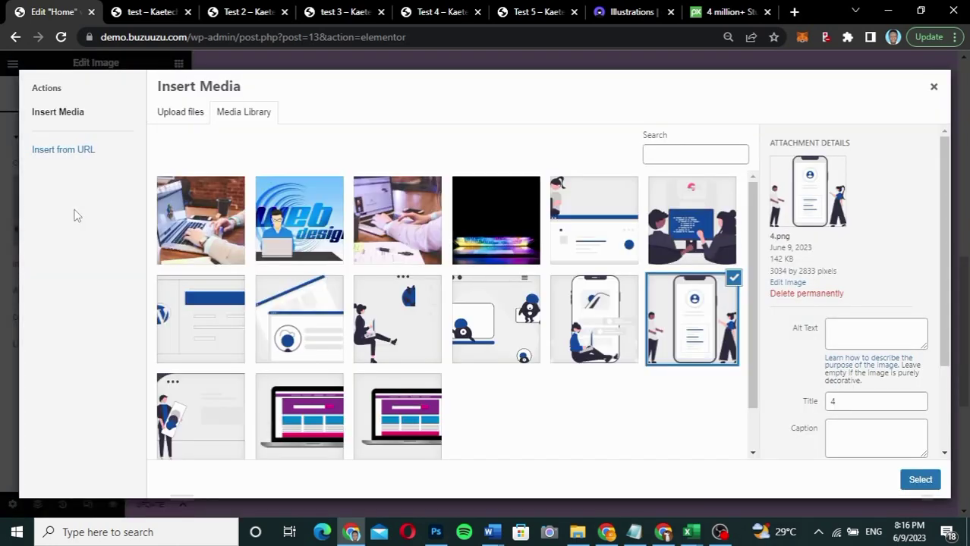
click(313, 210)
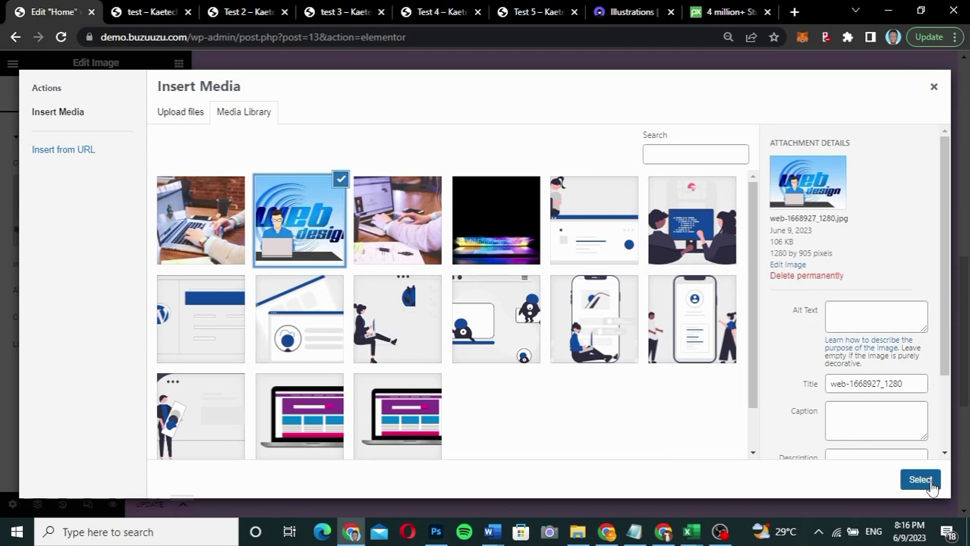
click(920, 481)
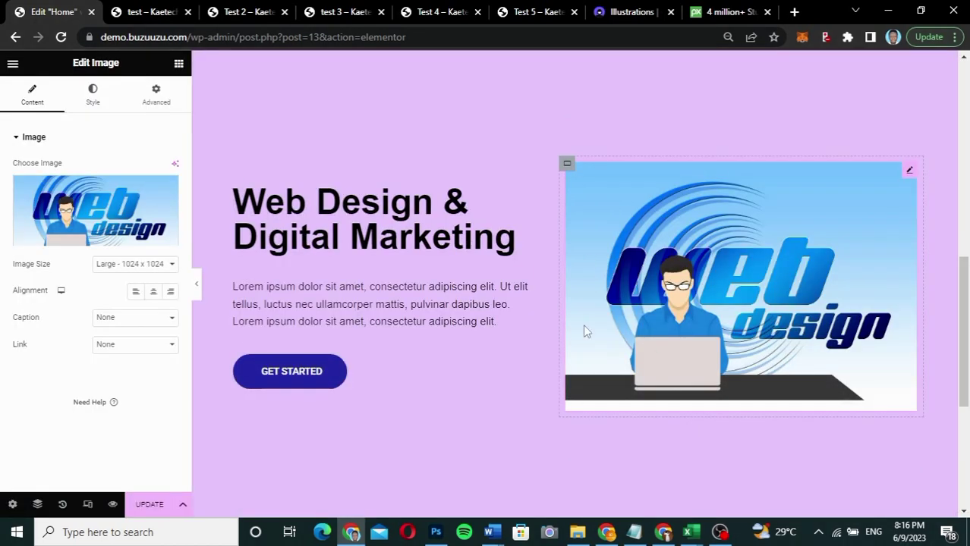
- Unlink the duplicated section image's border radii, set top and bottom to 90 px to match the test page, and save the page
click(130, 12)
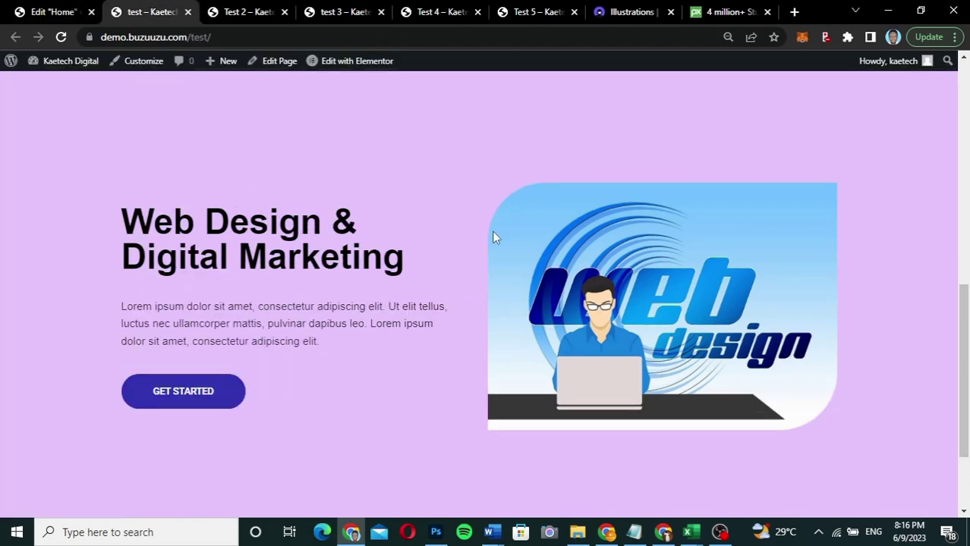
click(40, 16)
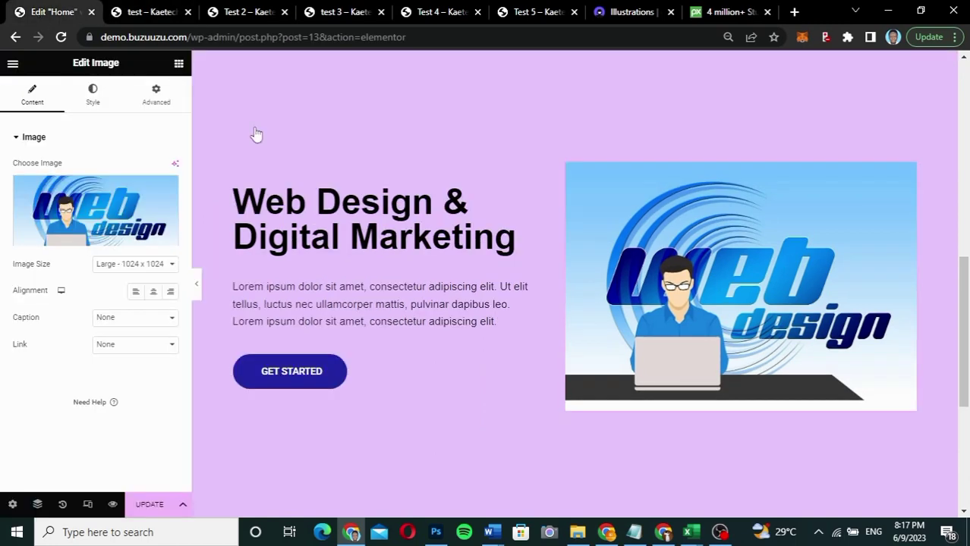
click(101, 101)
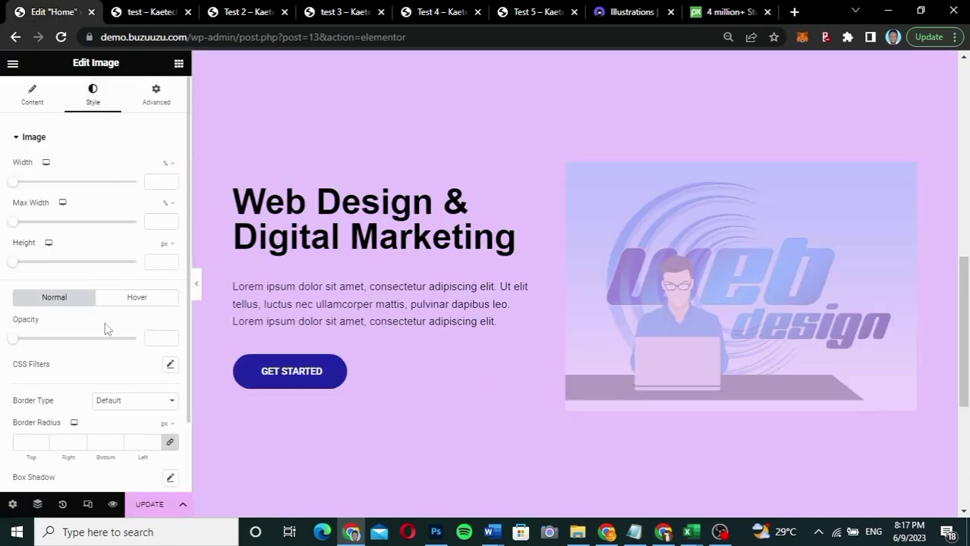
scroll(104, 326, down, 2)
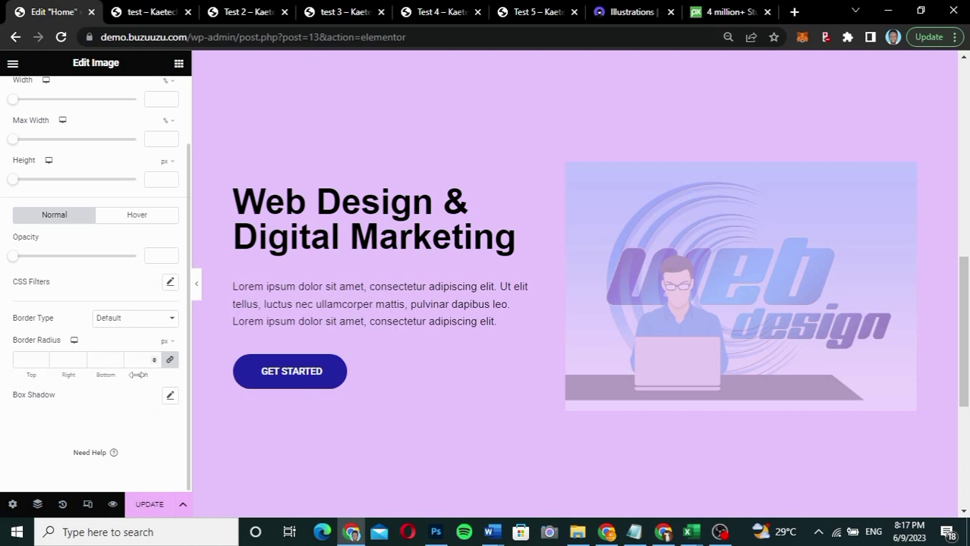
click(170, 363)
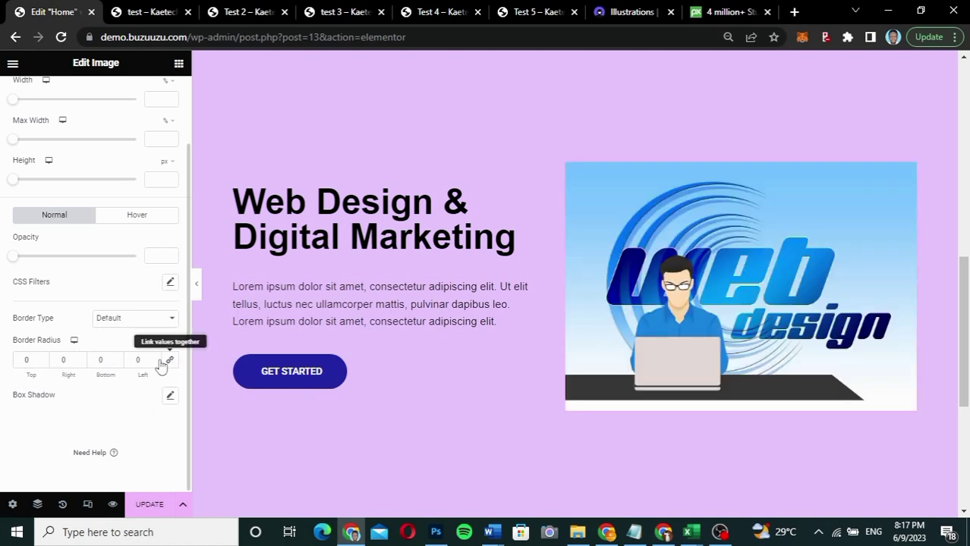
click(23, 361)
text(5)
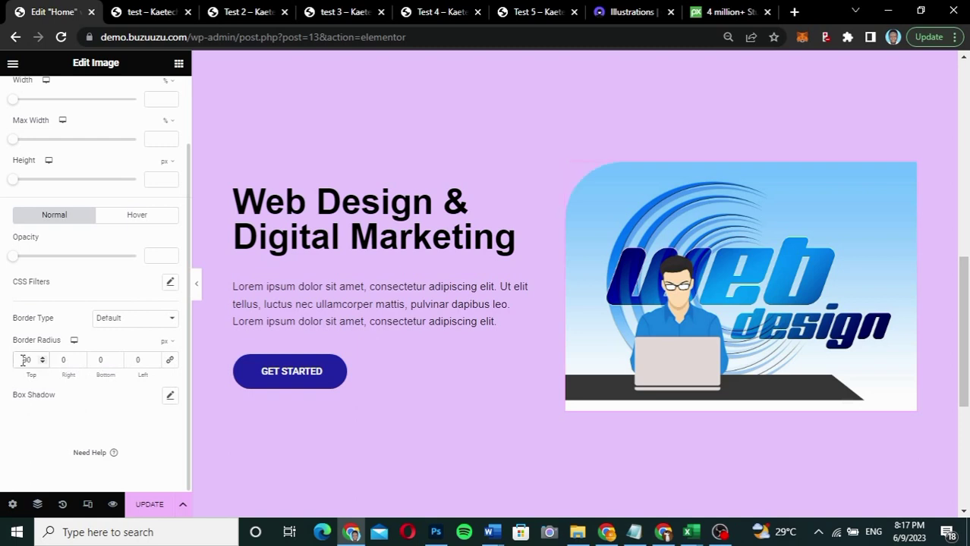
click(97, 362)
text(9)
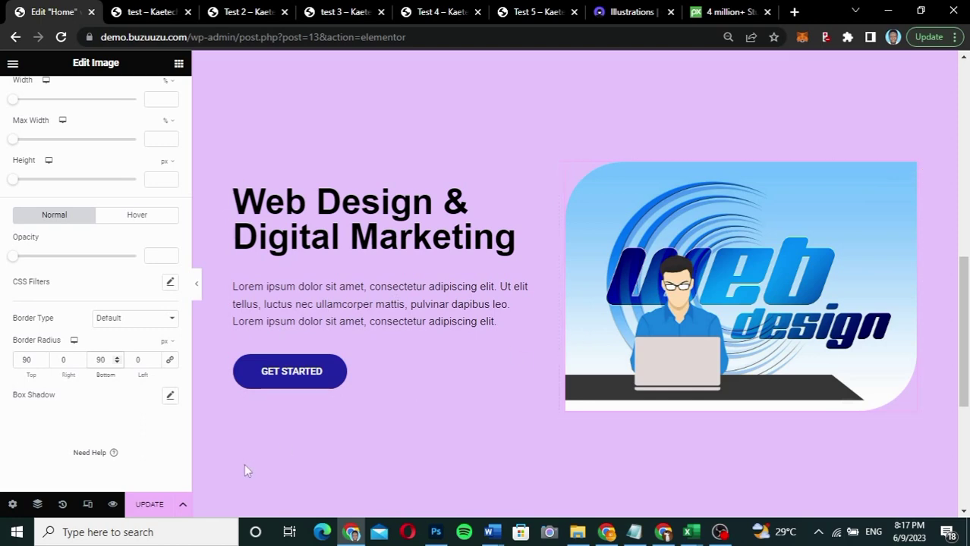
click(149, 506)
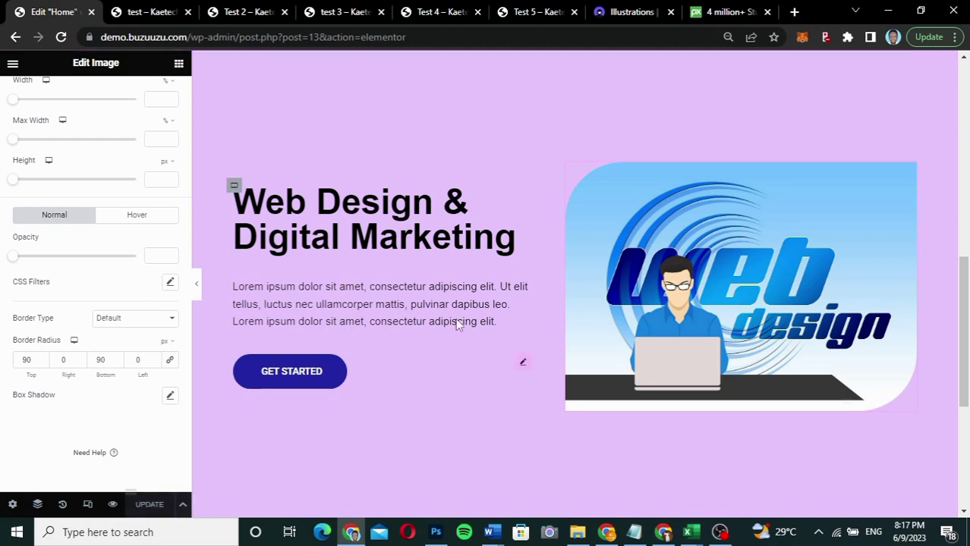
- Switch to the Figma prototype and advance to the wireframe with the image placed before the text
click(141, 12)
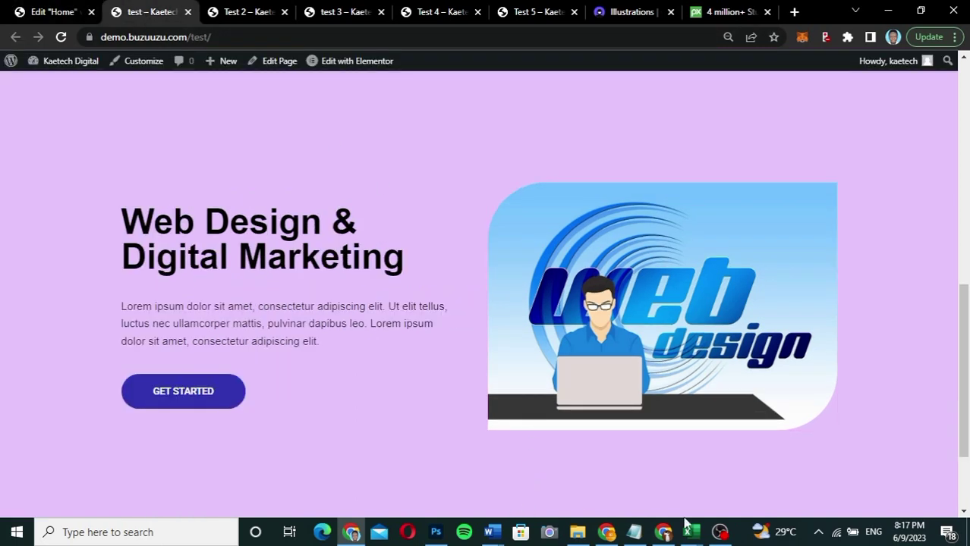
click(607, 532)
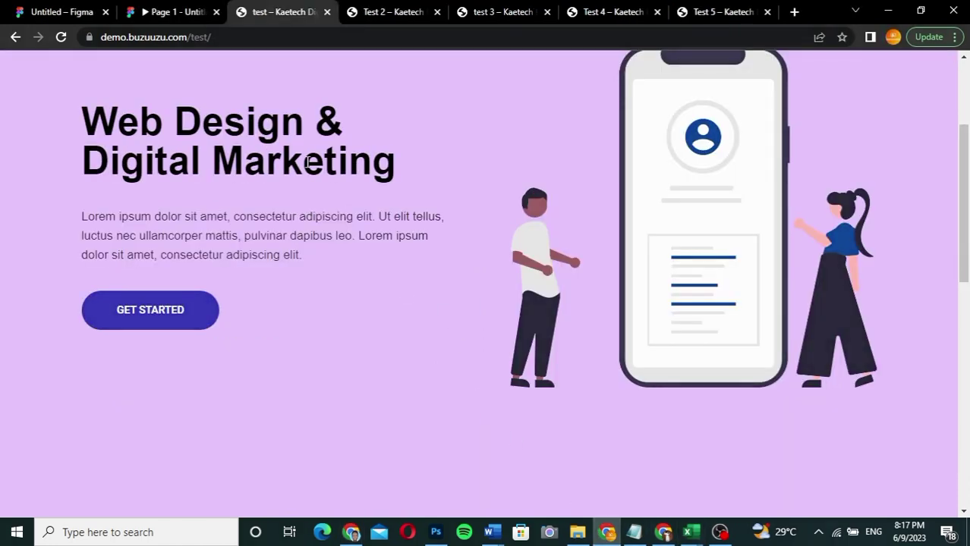
click(164, 12)
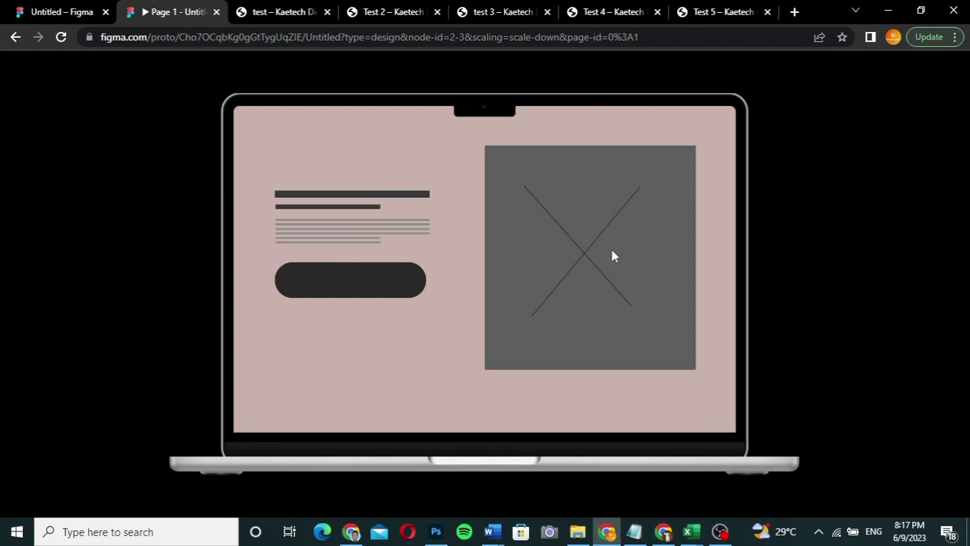
click(622, 341)
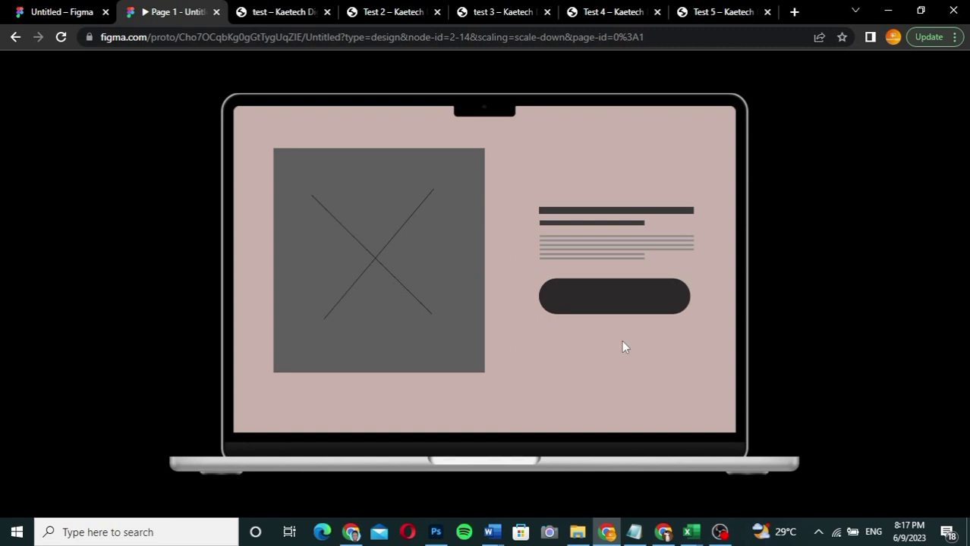
- Examine the Test 2 page's two hero sections as the reference for the mirrored layout
click(374, 12)
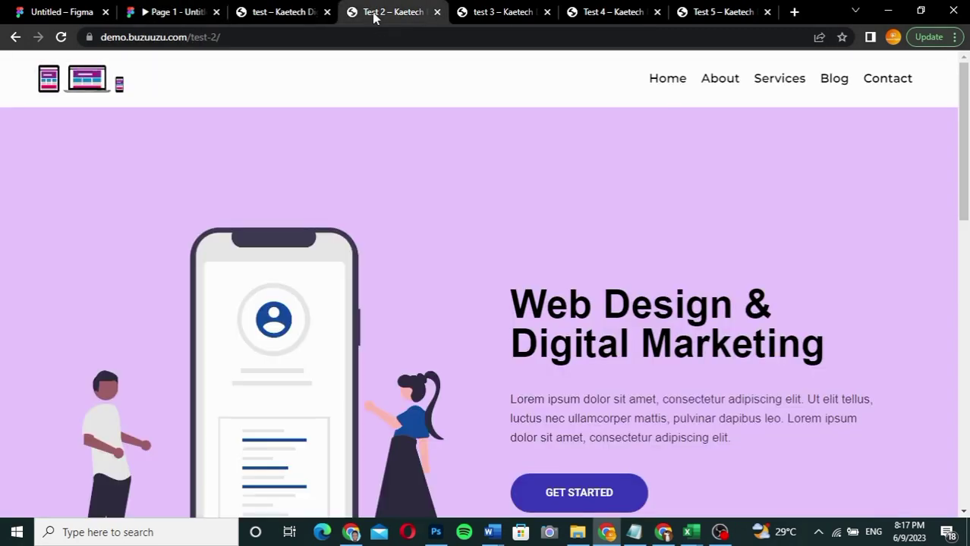
scroll(784, 337, down, 3)
scroll(784, 337, up, 2)
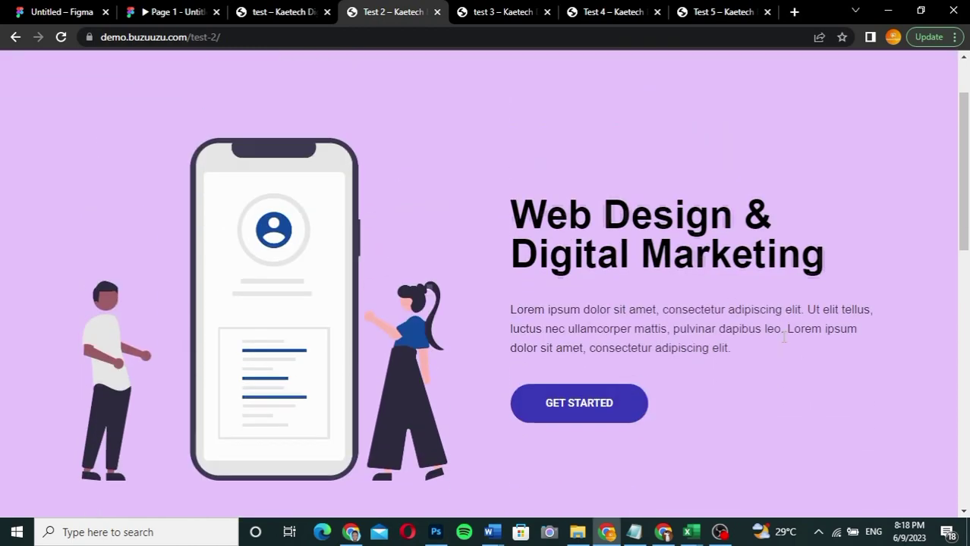
scroll(784, 337, down, 3)
scroll(784, 337, down, 5)
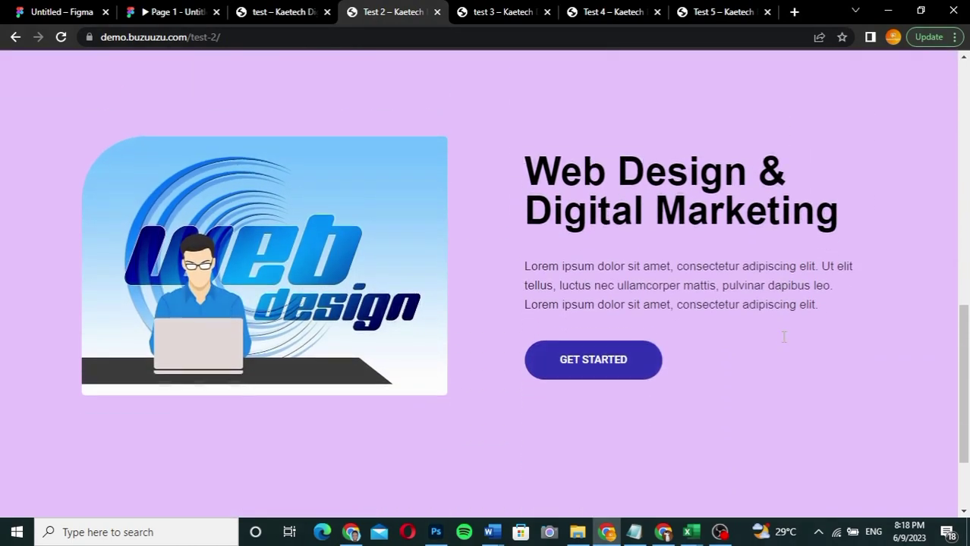
scroll(782, 282, up, 7)
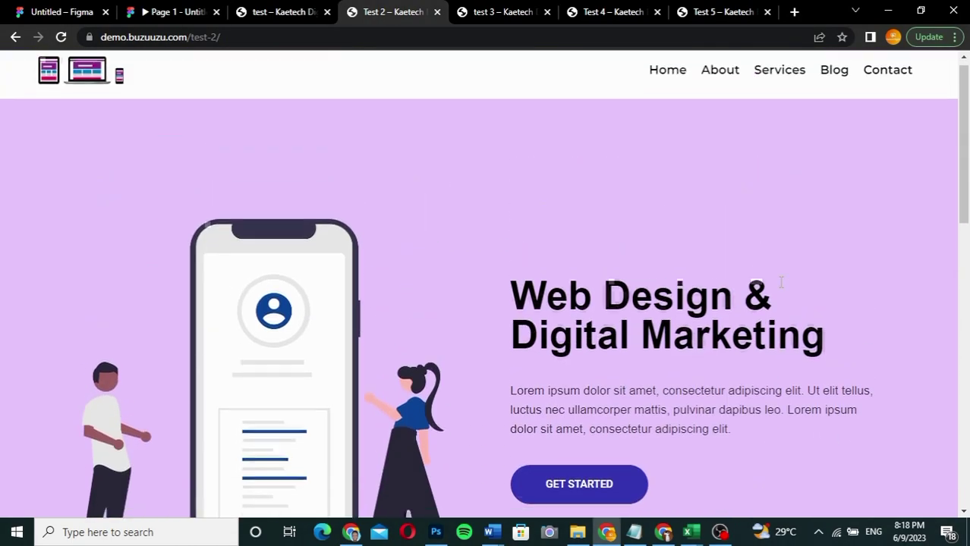
scroll(782, 282, down, 1)
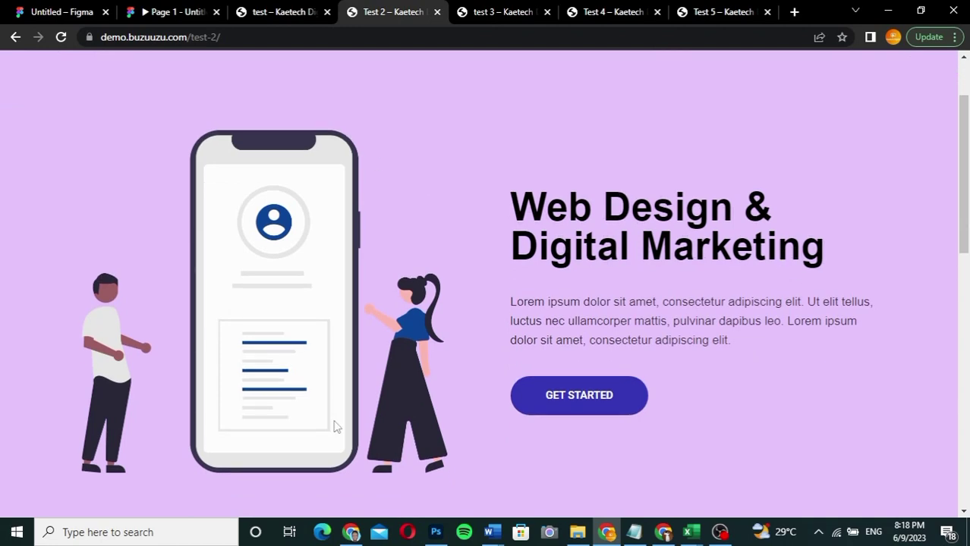
- Return to the Home page in Elementor and delete the duplicated hero section with the web design image
click(349, 533)
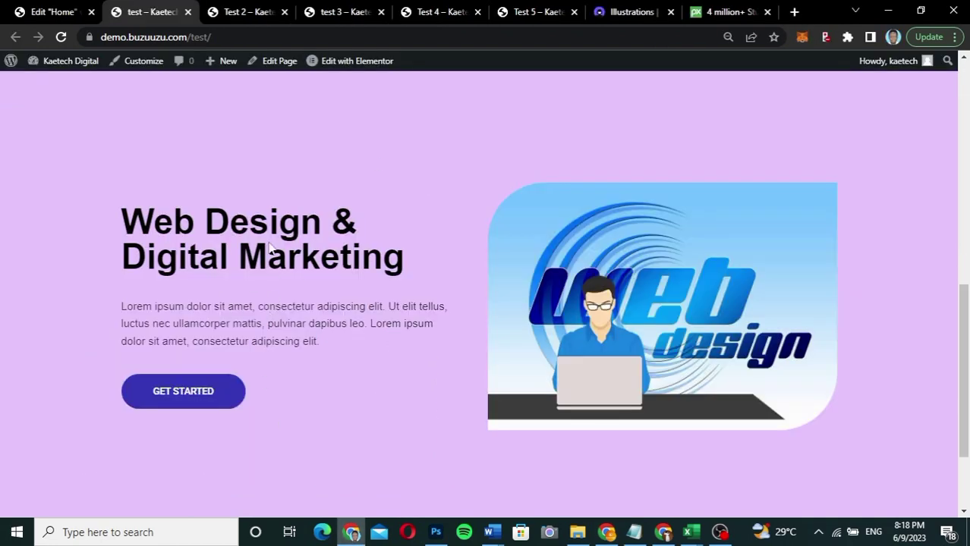
click(58, 13)
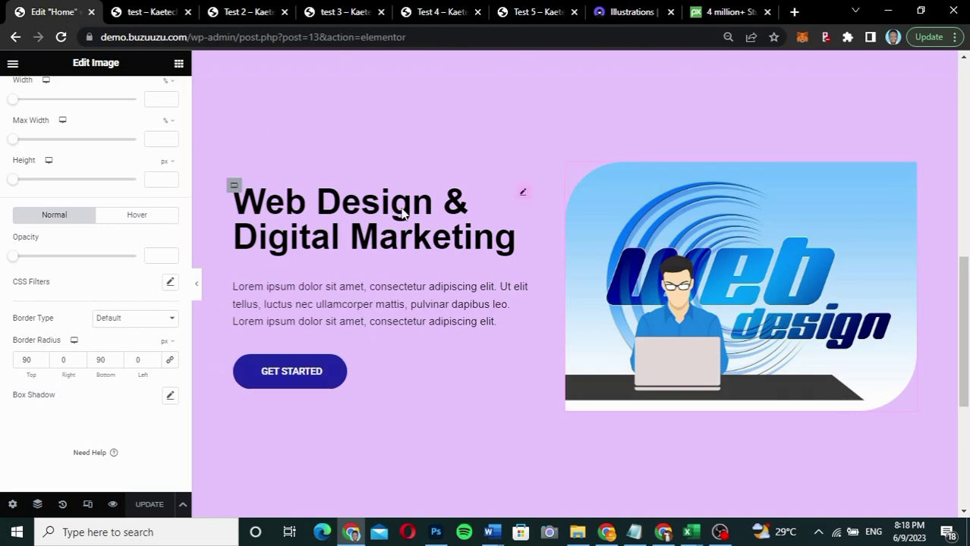
scroll(636, 282, up, 2)
scroll(635, 279, up, 5)
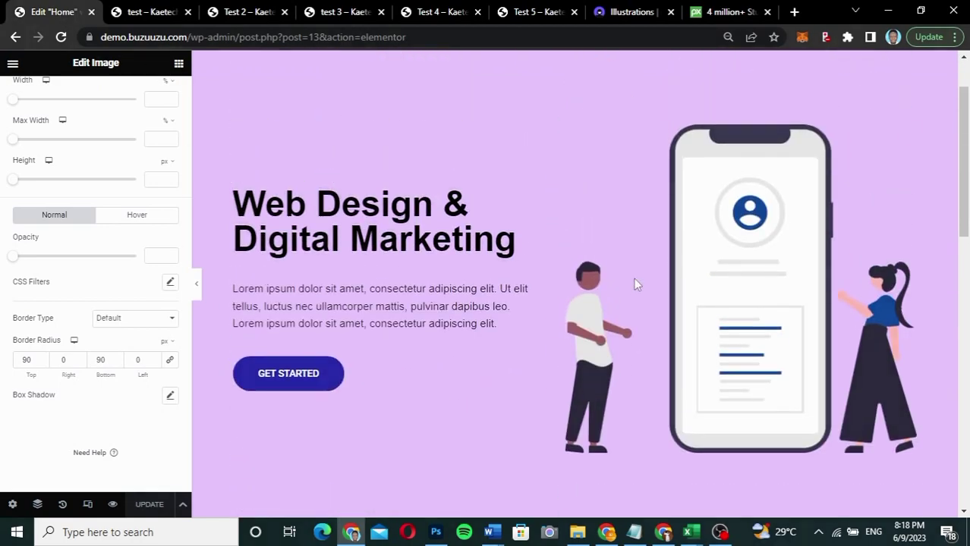
scroll(635, 279, down, 8)
scroll(636, 283, up, 8)
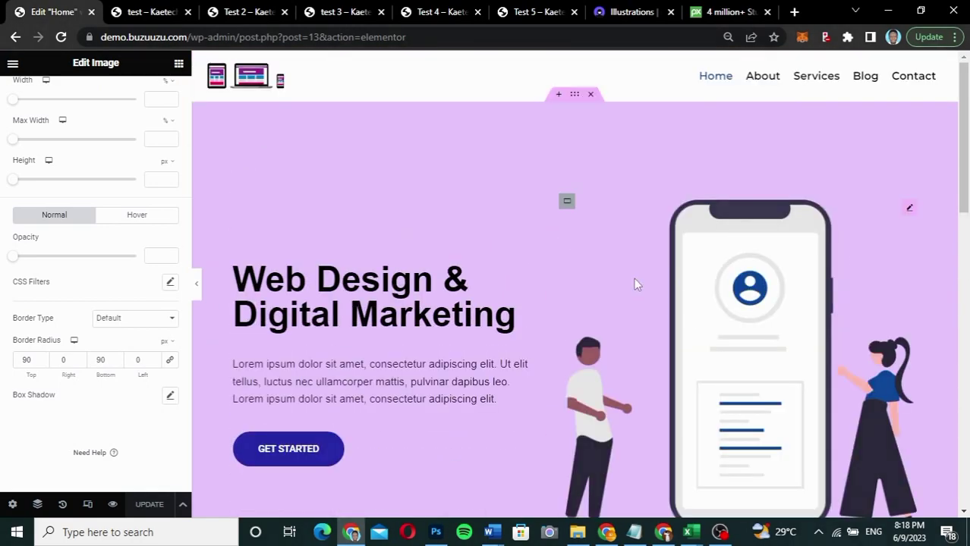
scroll(636, 284, down, 7)
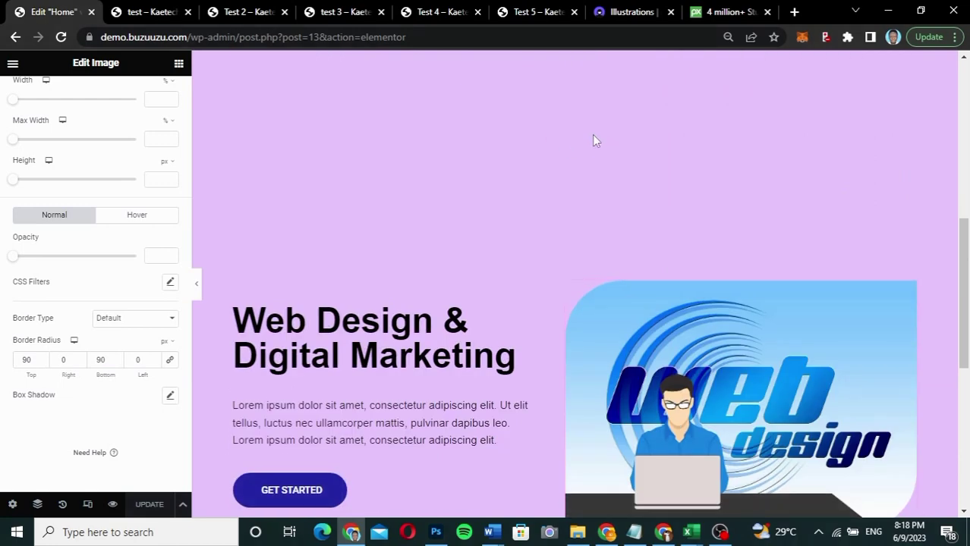
click(590, 136)
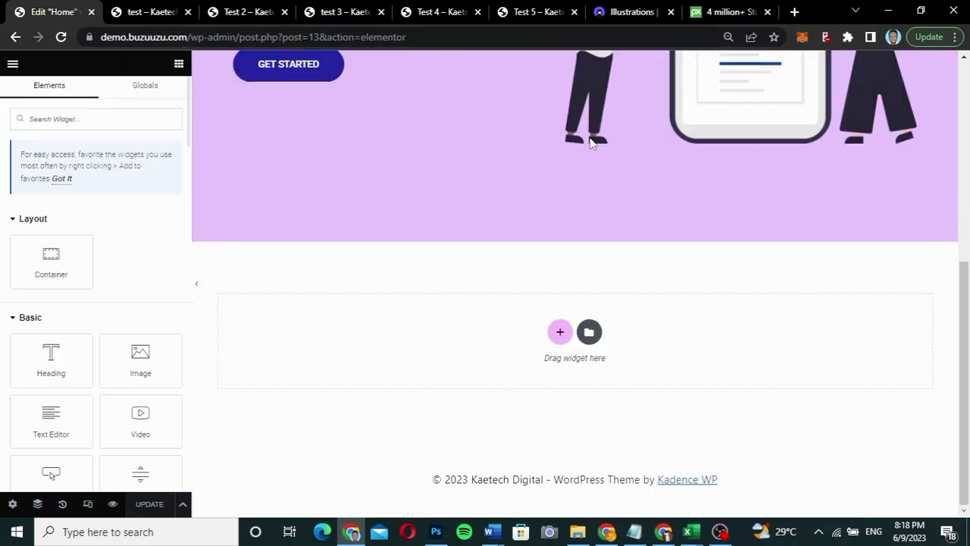
- Reverse the remaining hero container's row direction so the phone illustration comes before the text column
scroll(589, 139, up, 5)
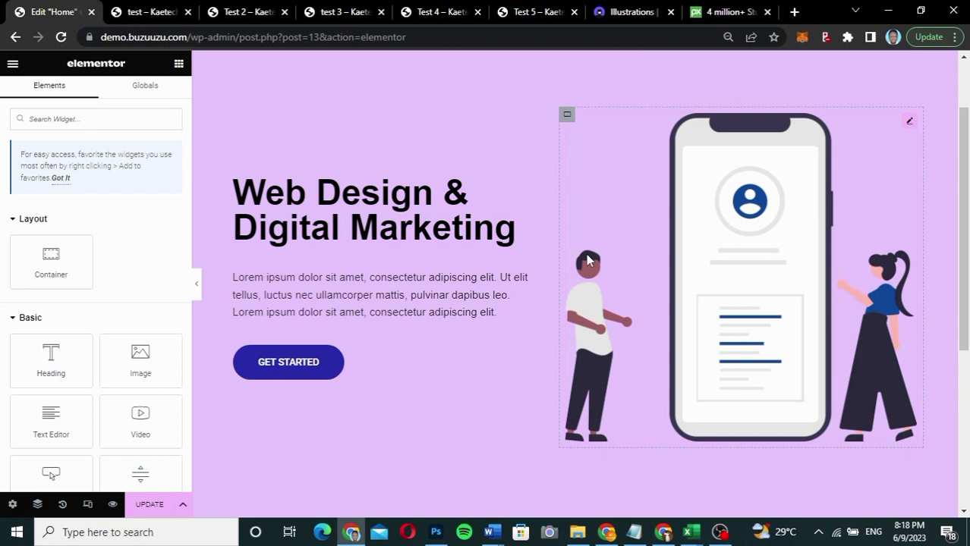
scroll(586, 254, up, 1)
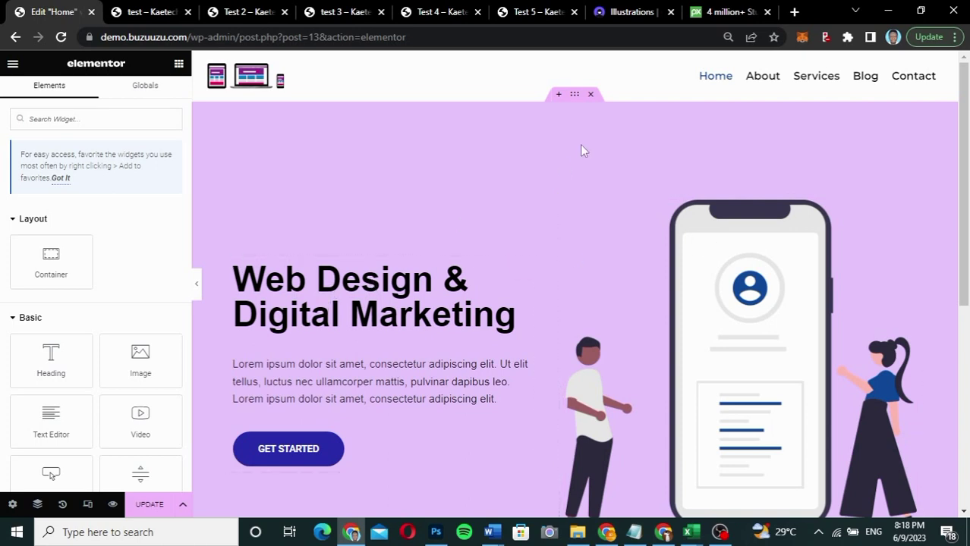
click(574, 95)
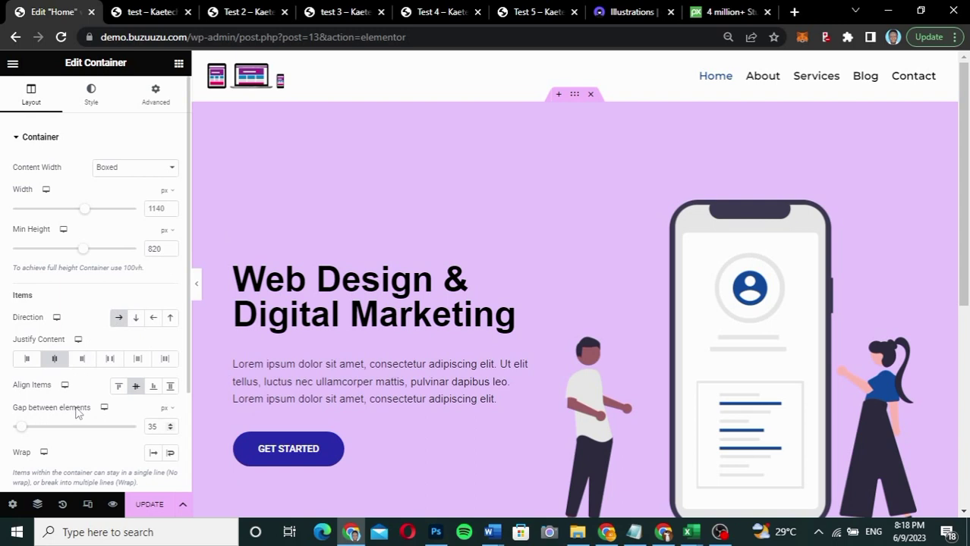
scroll(86, 385, down, 1)
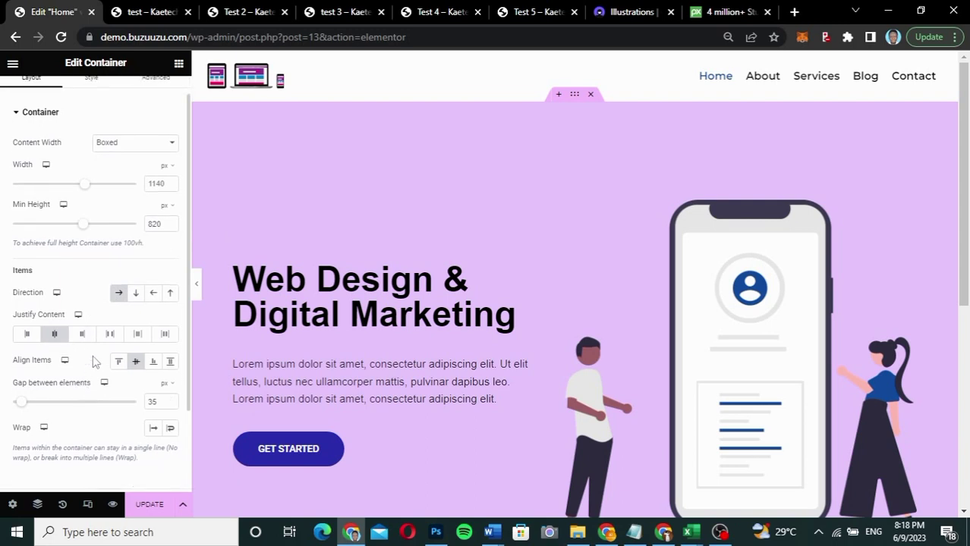
click(154, 294)
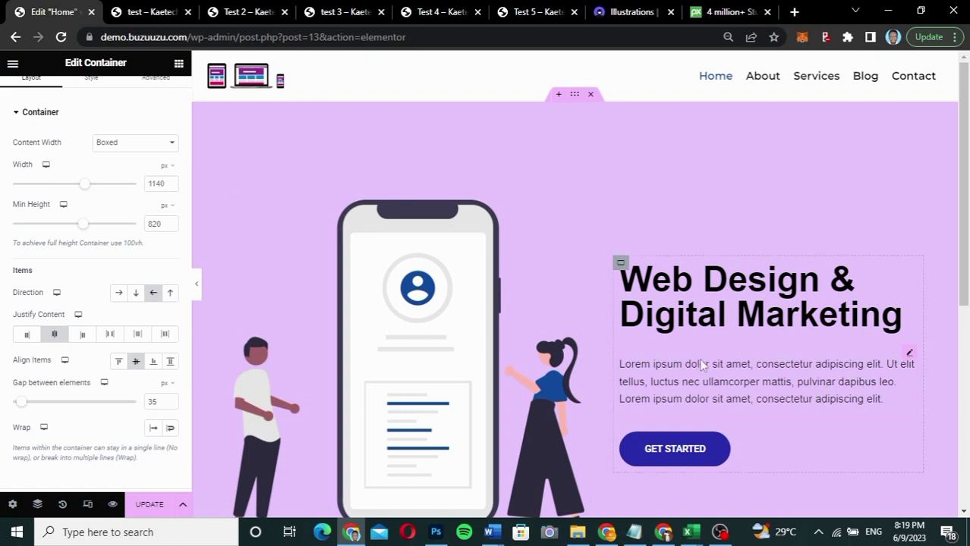
scroll(699, 362, down, 2)
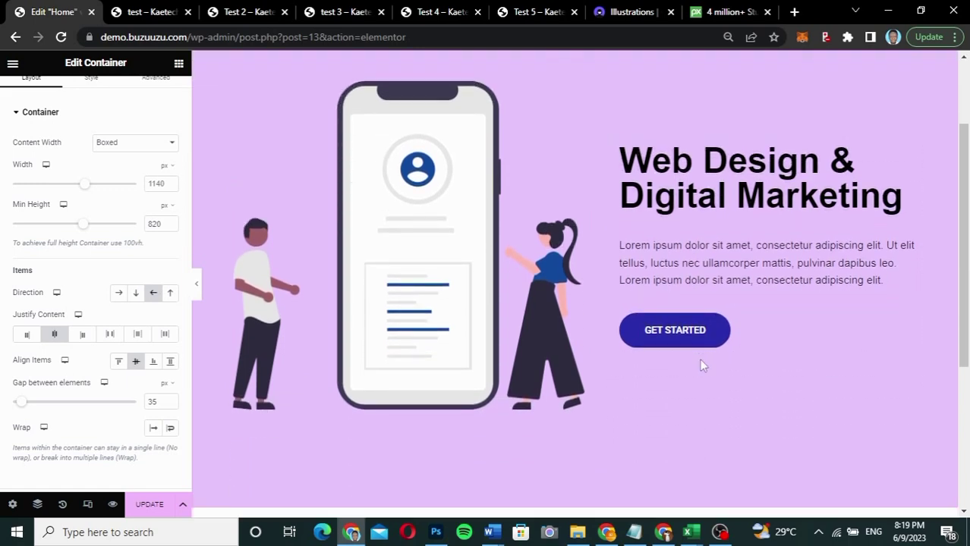
scroll(700, 359, down, 3)
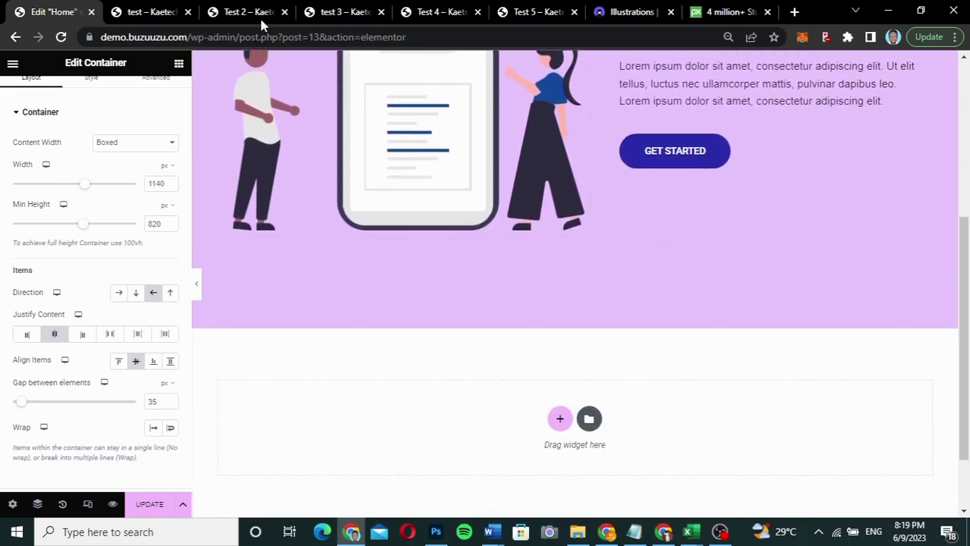
- Compare the mirrored hero layout with the Test 2 page, checking its phone illustration and web design image sections
click(258, 17)
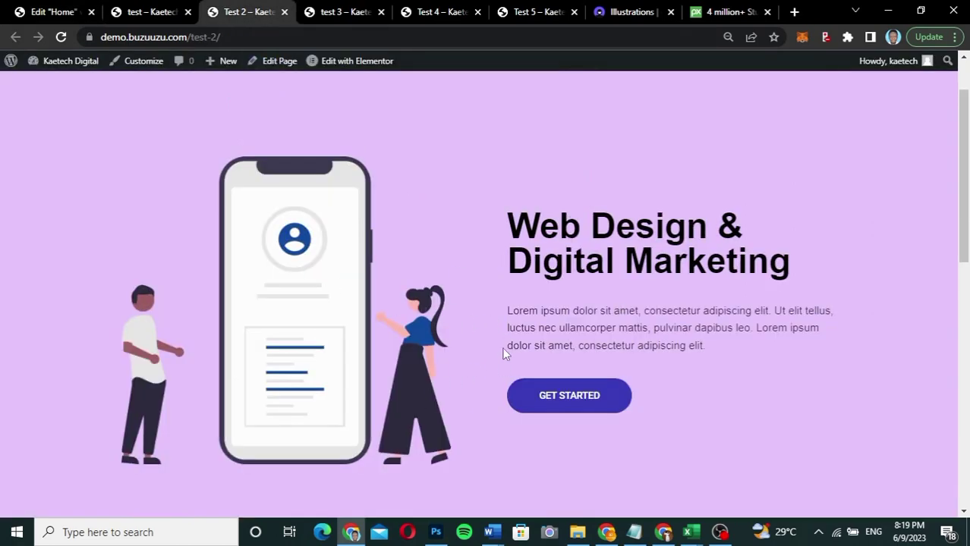
scroll(517, 356, down, 5)
scroll(519, 362, down, 2)
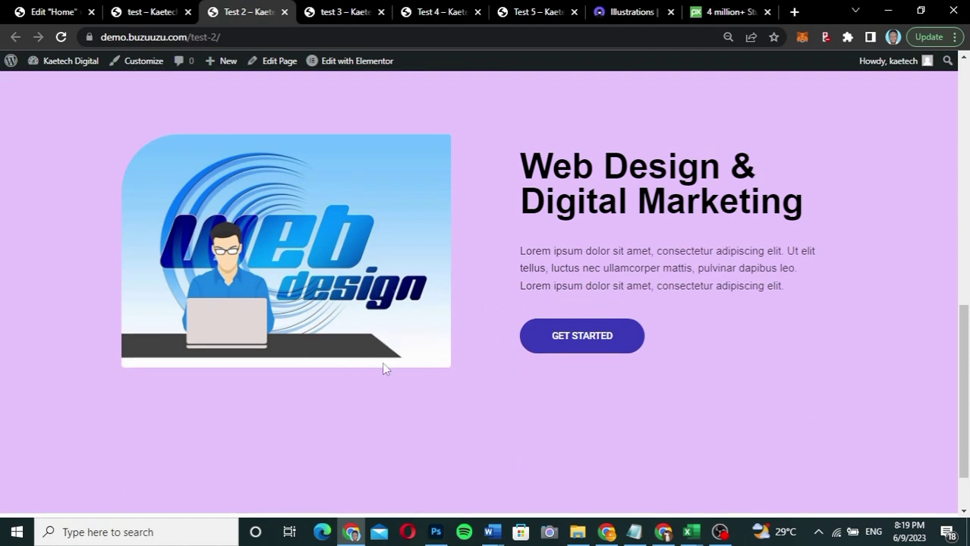
scroll(381, 362, up, 3)
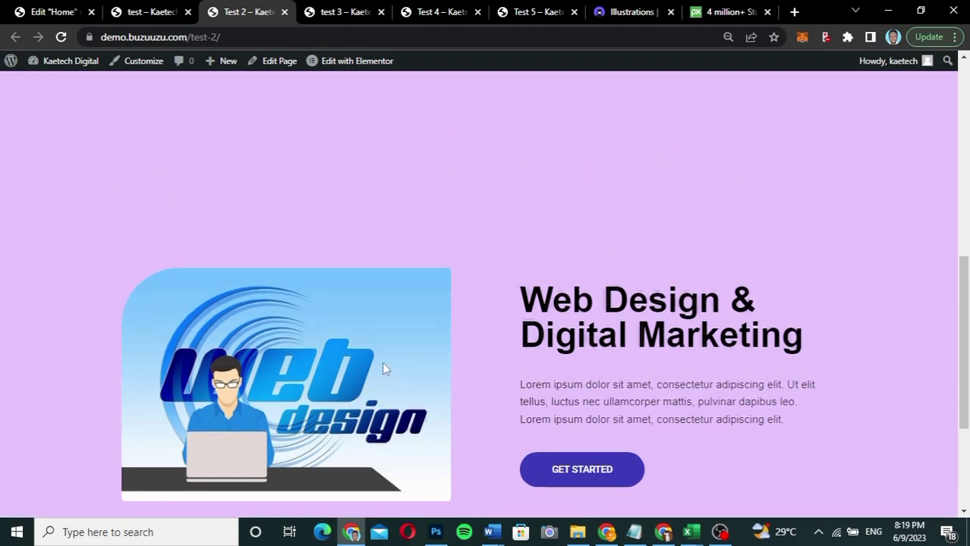
scroll(382, 362, up, 2)
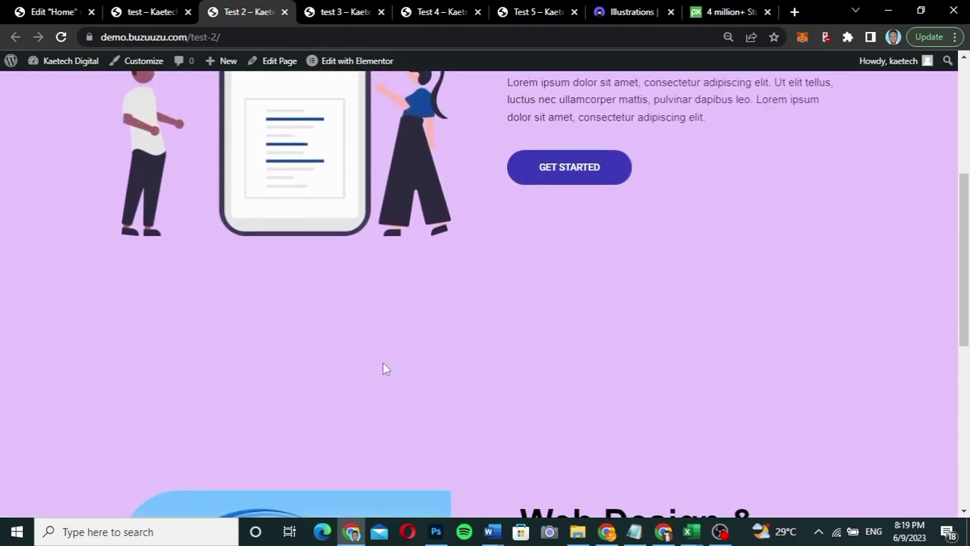
scroll(382, 362, up, 2)
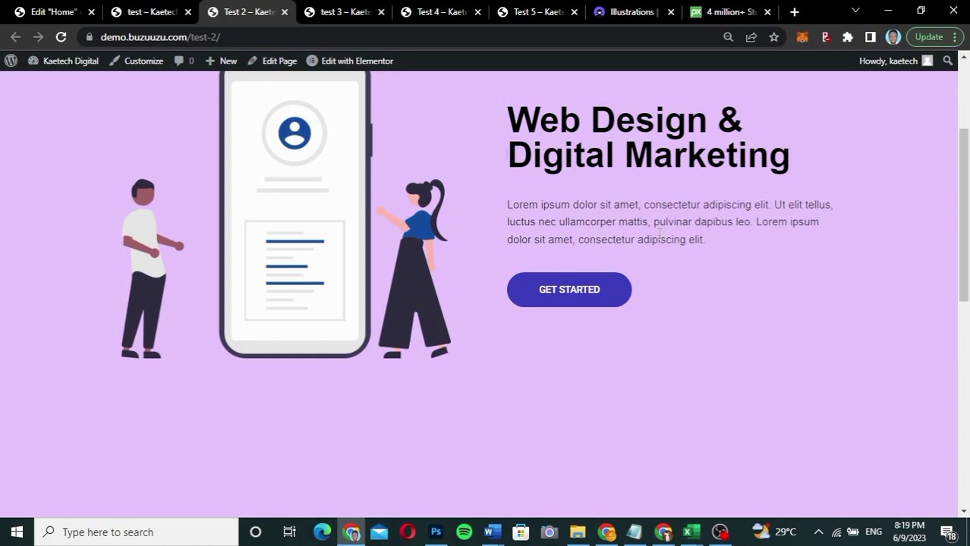
- Switch to the Figma prototype and advance to the wireframe with centred text and button stacked above the image
scroll(659, 235, up, 2)
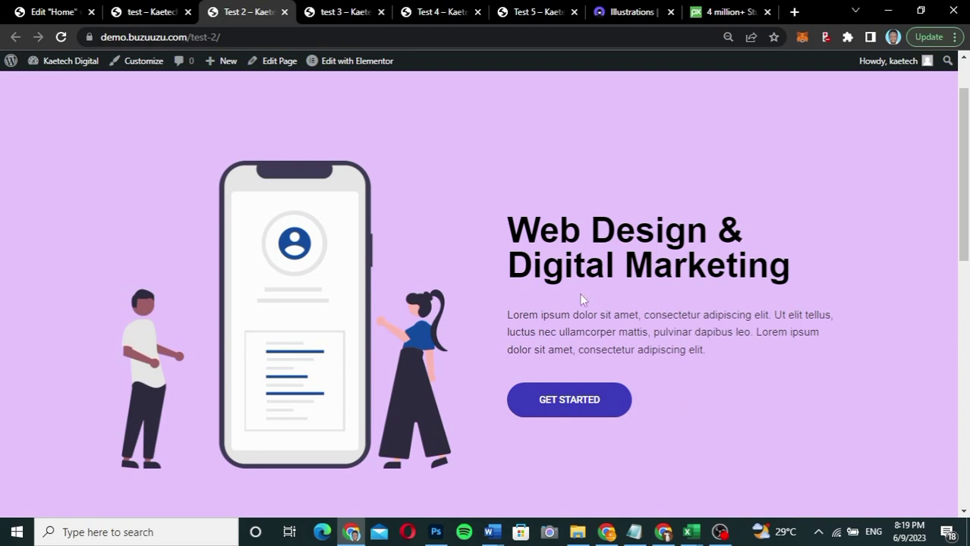
click(606, 532)
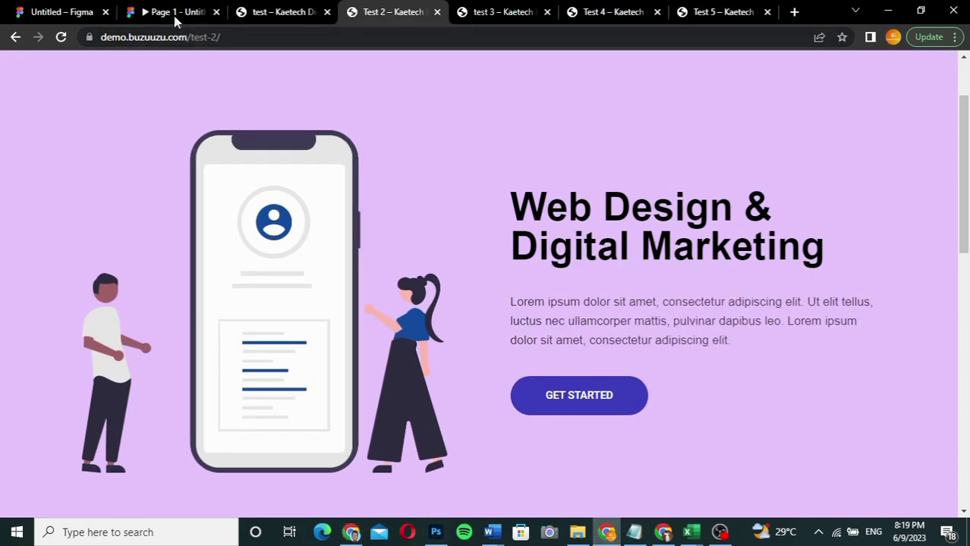
click(176, 14)
key(Right)
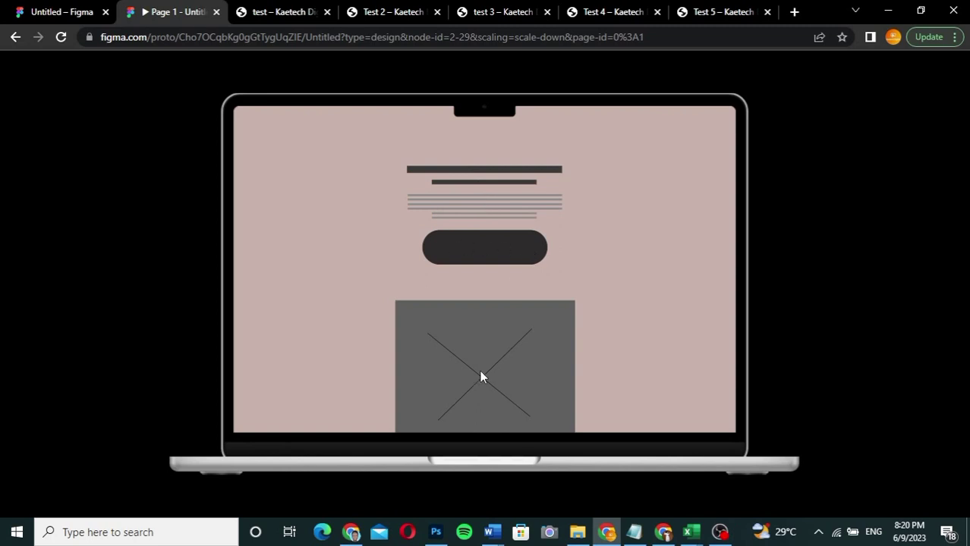
- Examine the Test 3 page's two hero sections as the reference for the centred, stacked layout
click(506, 13)
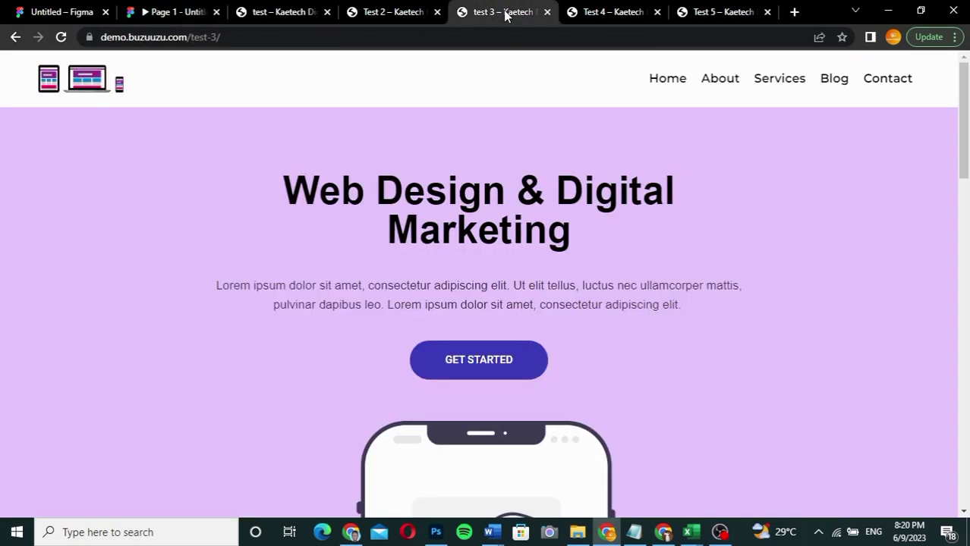
scroll(795, 327, down, 2)
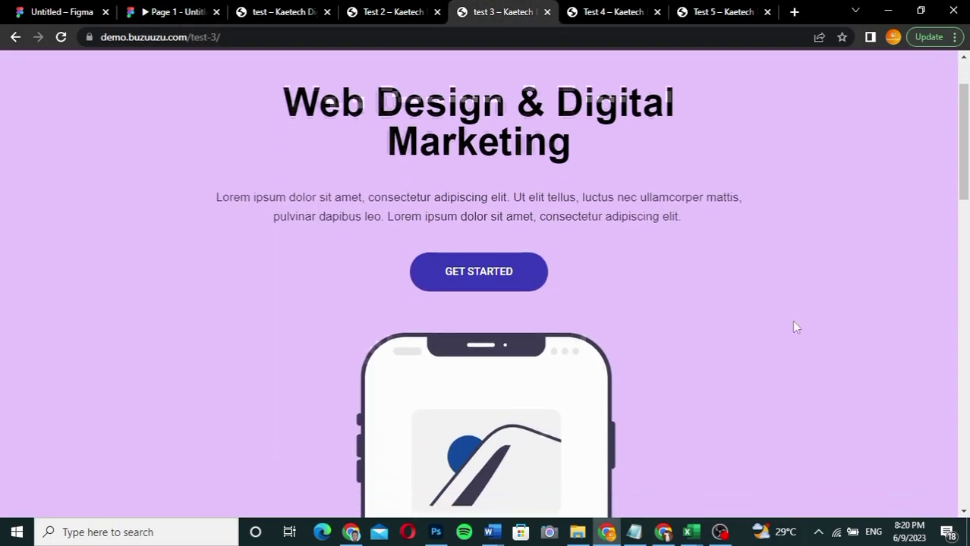
scroll(795, 327, up, 1)
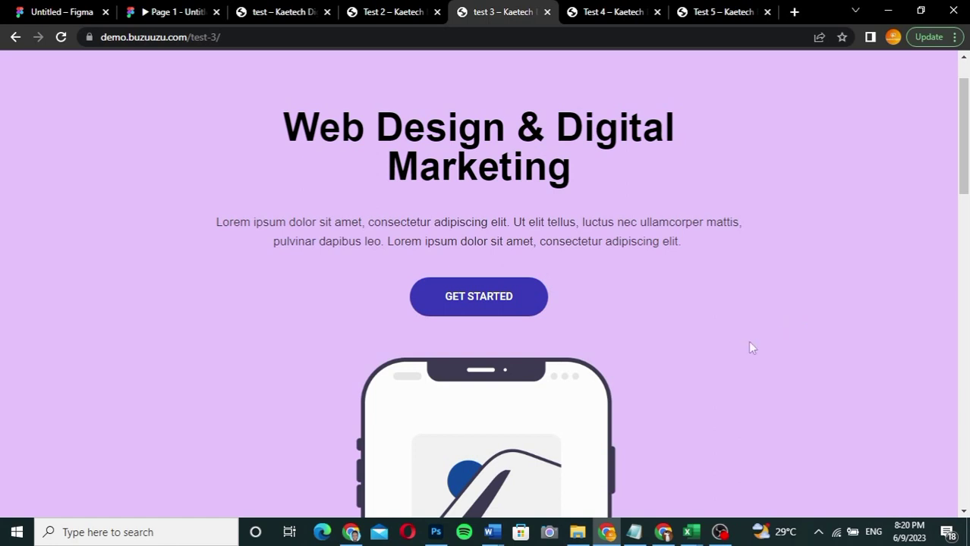
scroll(750, 348, up, 1)
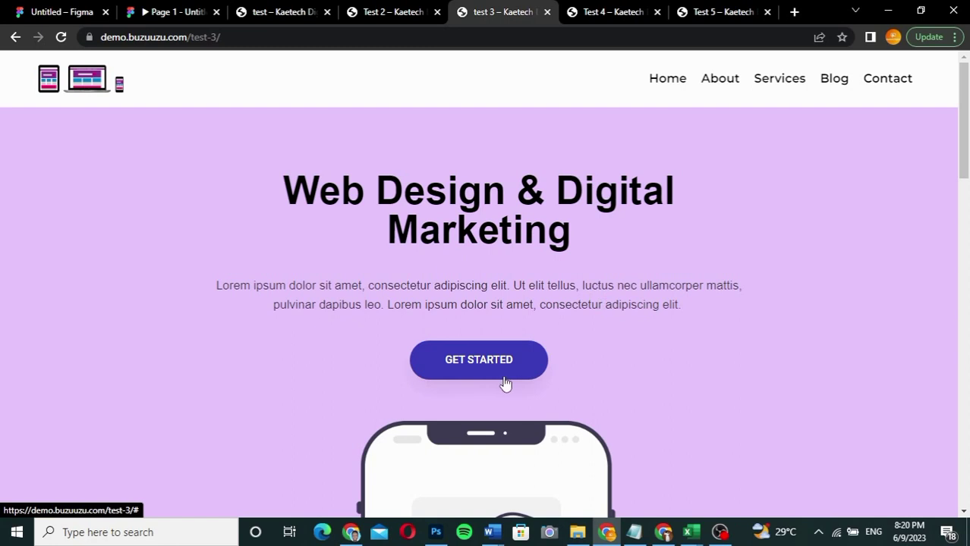
scroll(649, 417, down, 4)
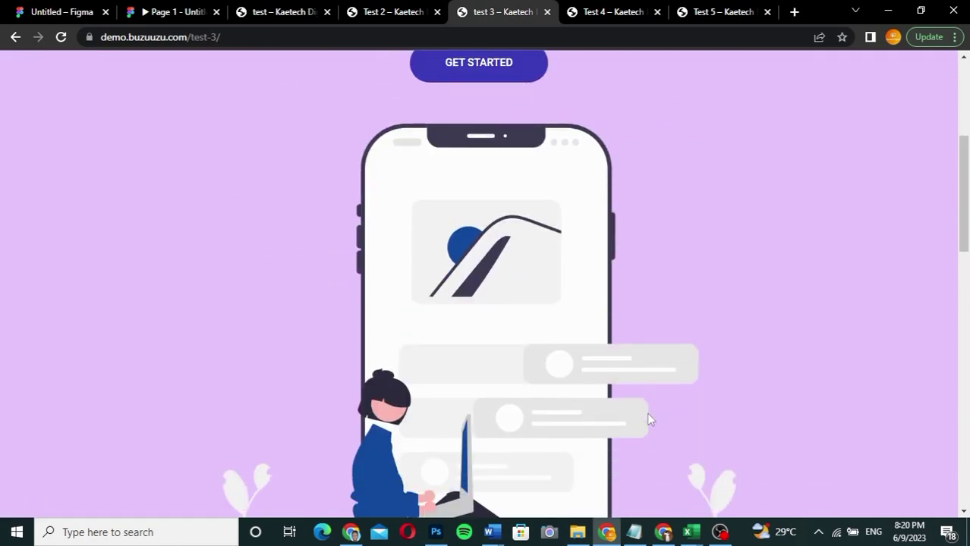
scroll(649, 419, down, 2)
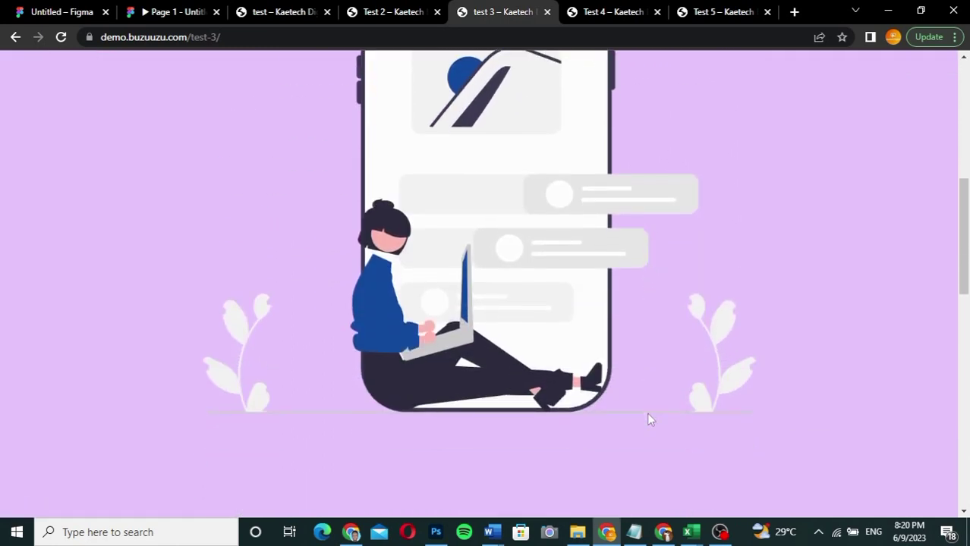
scroll(649, 419, down, 6)
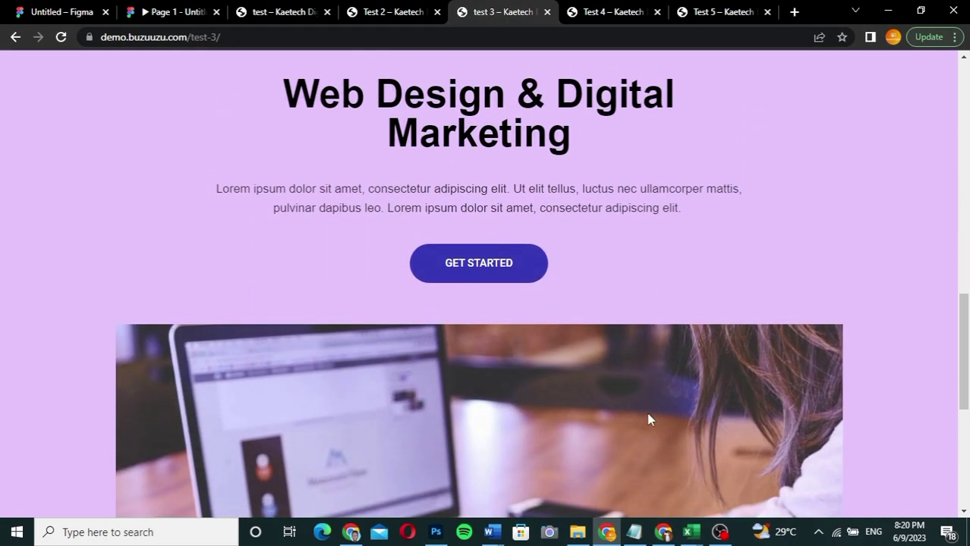
scroll(649, 419, up, 1)
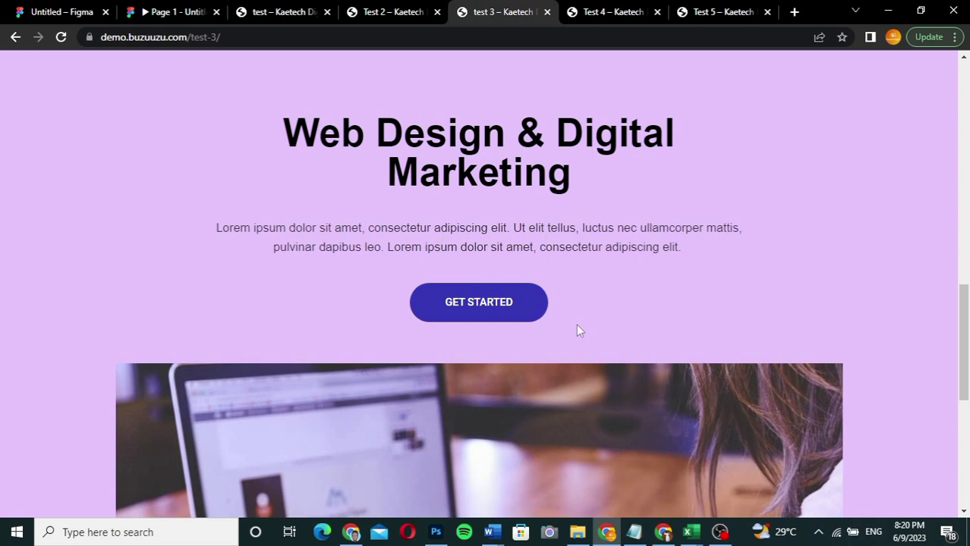
scroll(601, 417, down, 3)
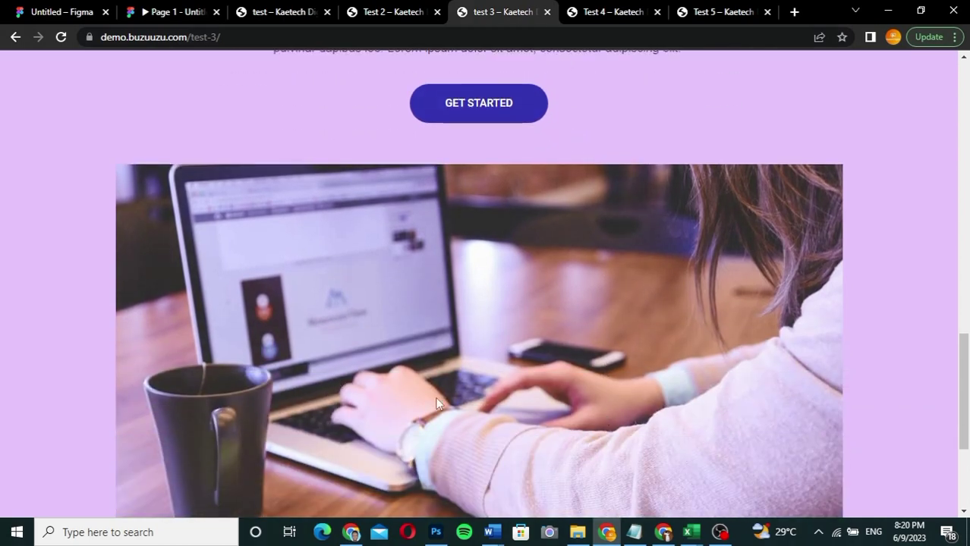
scroll(595, 422, up, 3)
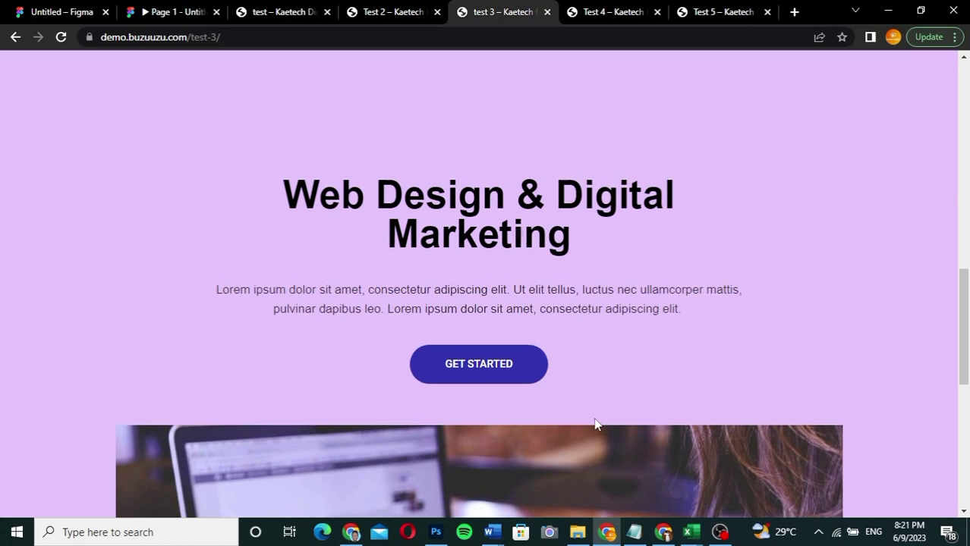
scroll(596, 425, up, 5)
scroll(597, 425, up, 5)
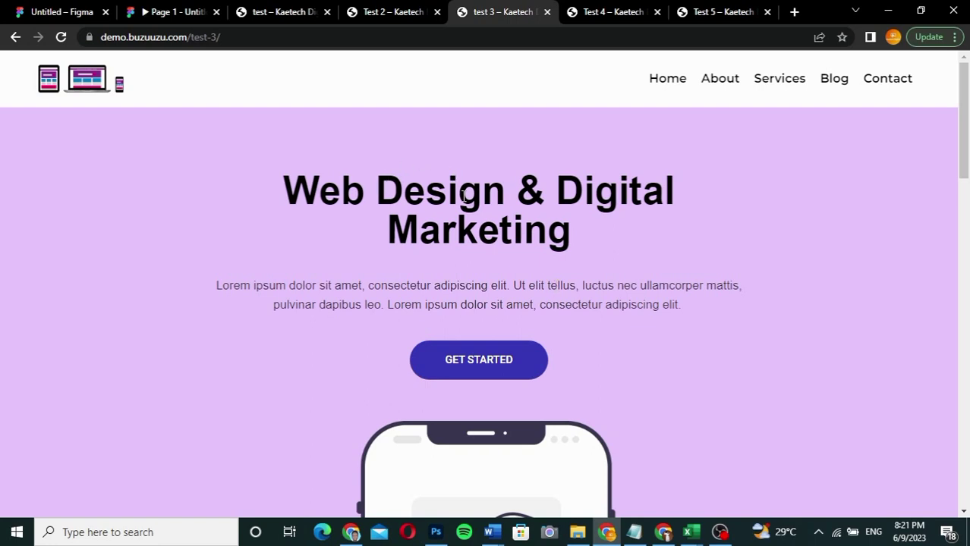
- Return to the Home page in Elementor and compare its hero section with the Test 3 page
click(350, 532)
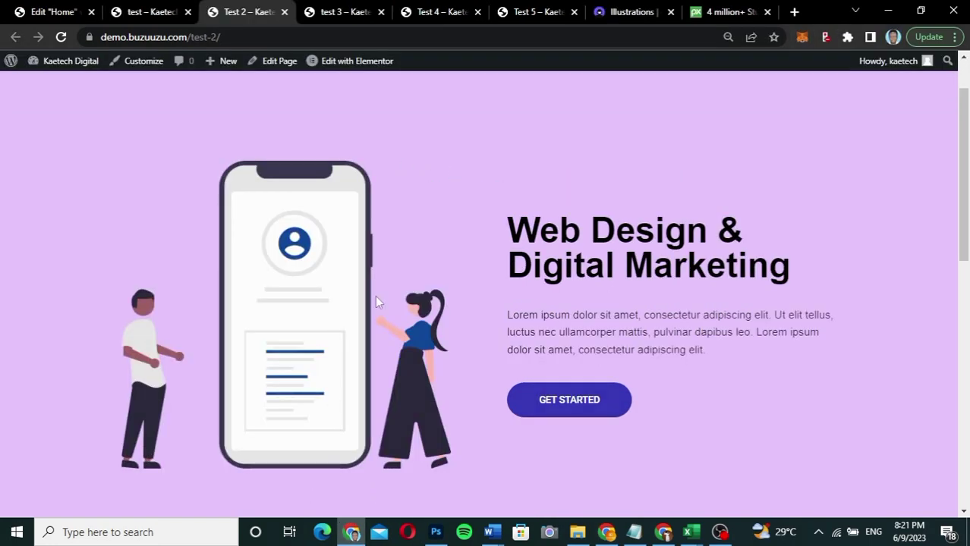
click(57, 13)
scroll(456, 219, up, 4)
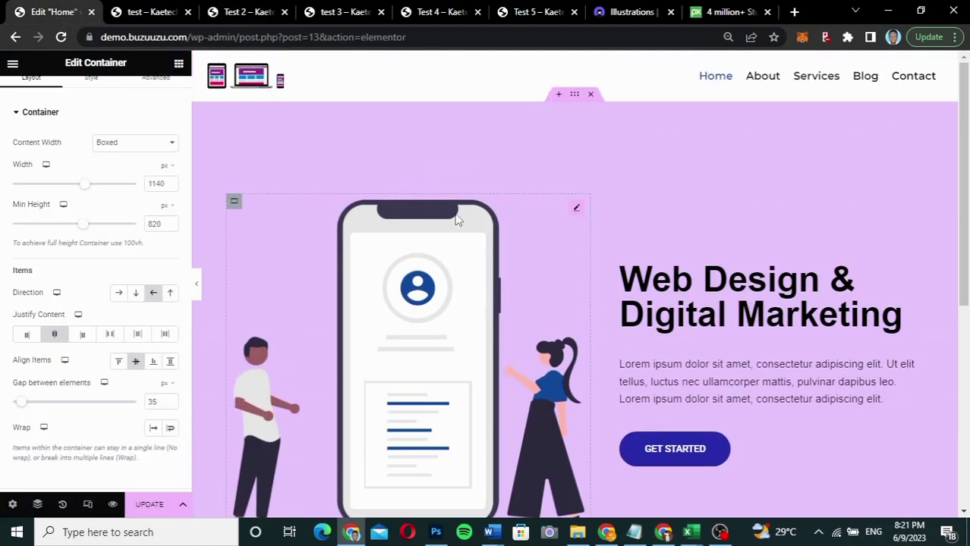
click(334, 15)
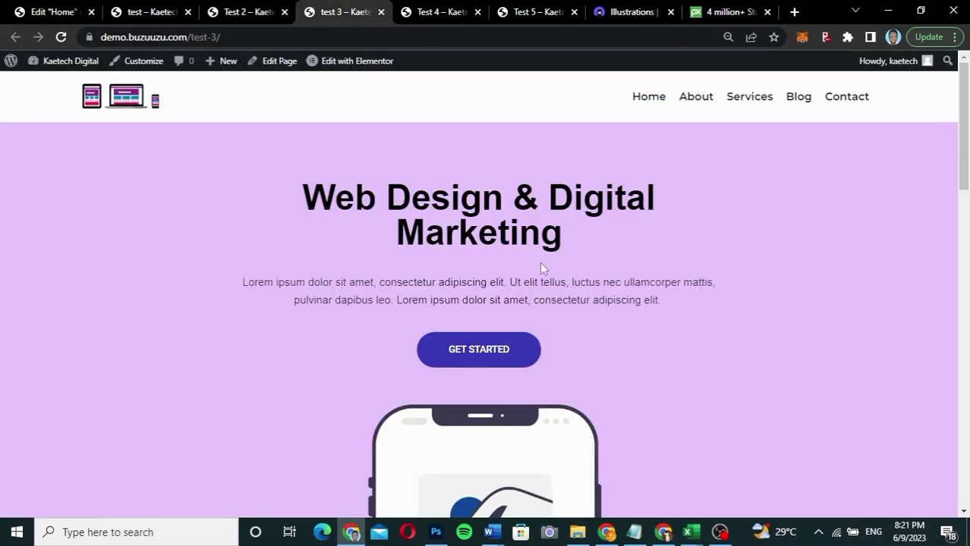
click(63, 9)
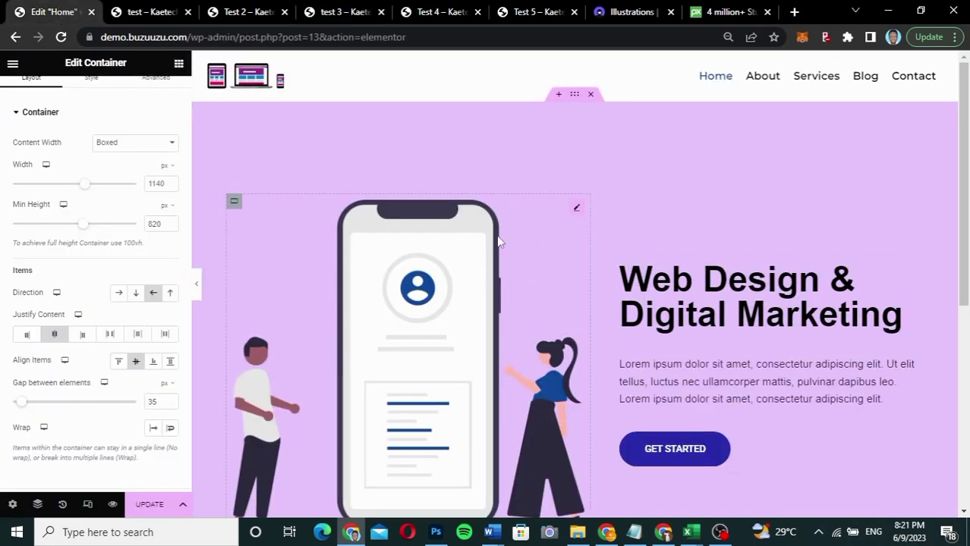
- Set the outer hero container's direction to Column - vertical so the text stacks above the phone illustration
right_click(235, 205)
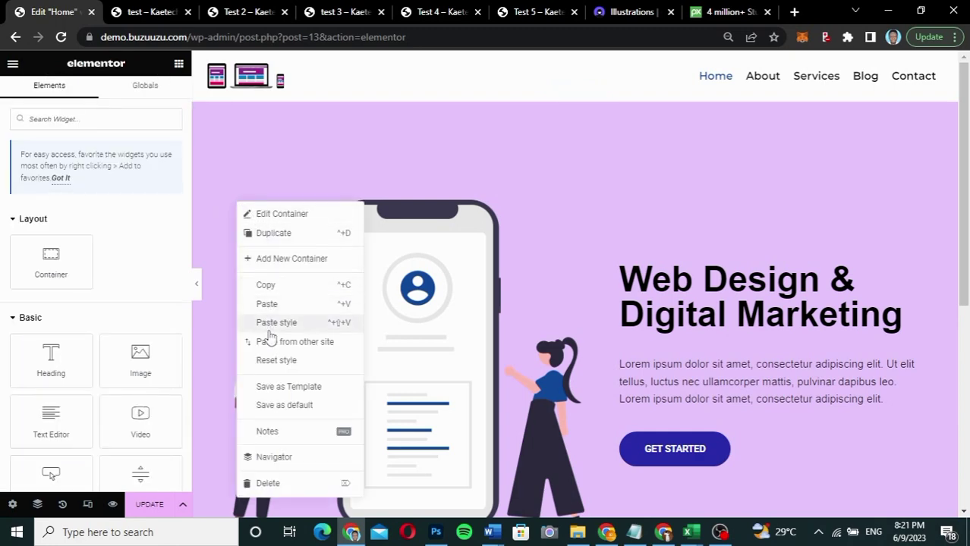
click(363, 144)
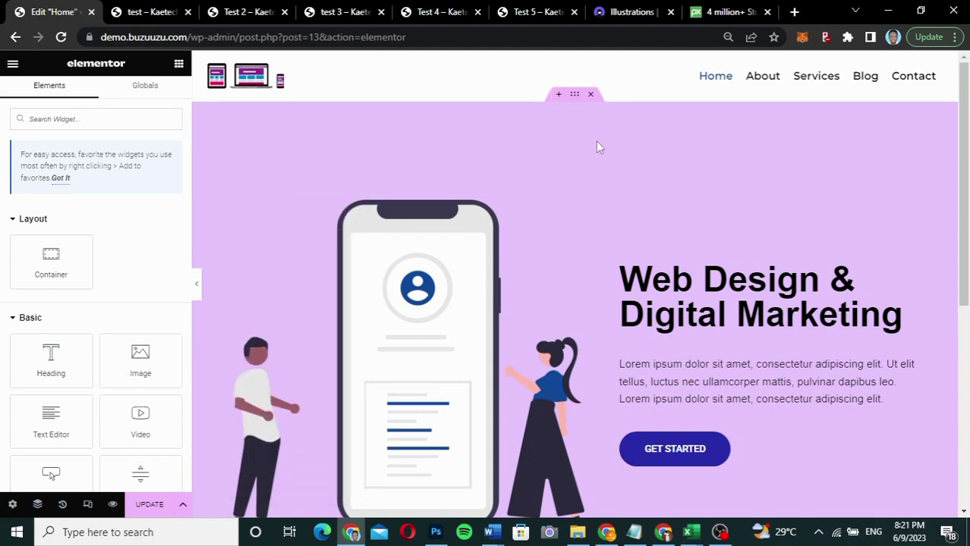
click(575, 97)
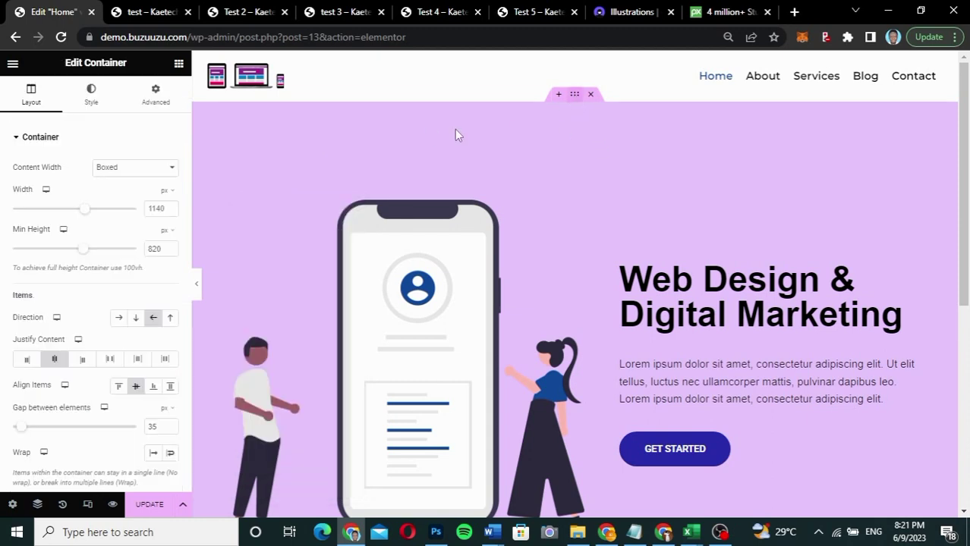
click(170, 319)
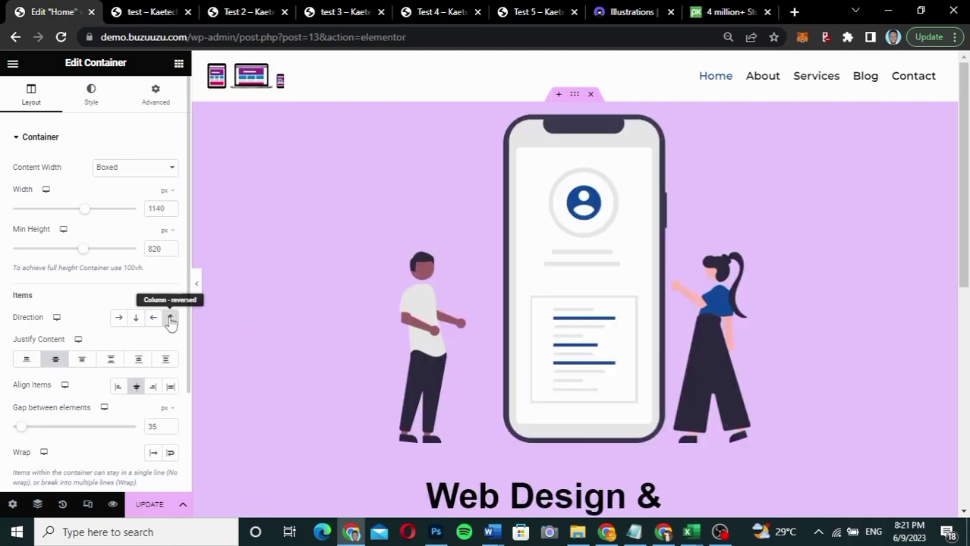
click(136, 318)
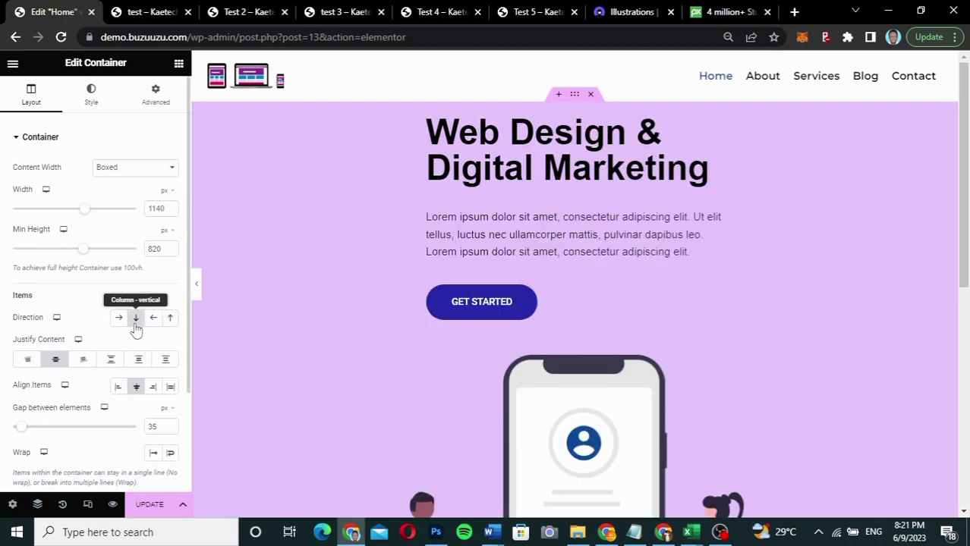
scroll(769, 317, down, 3)
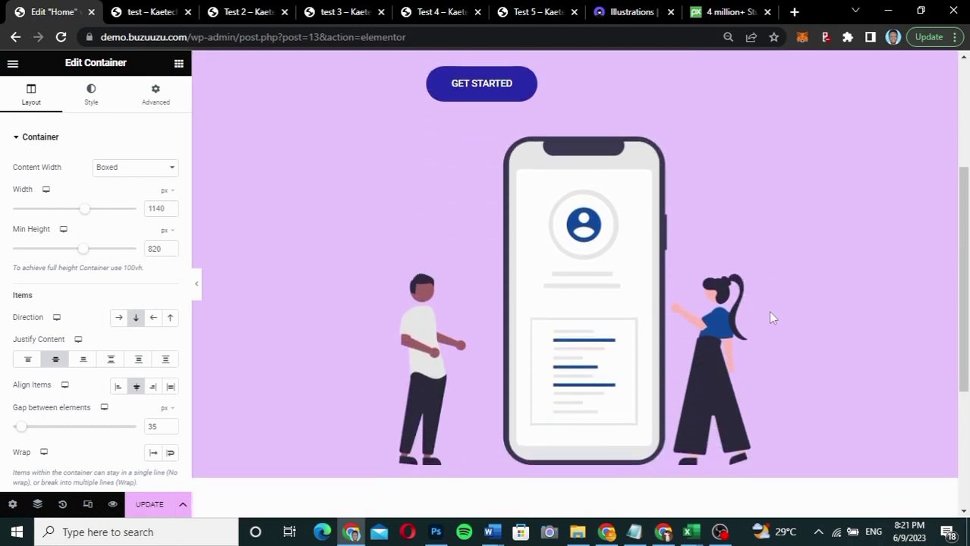
scroll(769, 317, up, 1)
scroll(769, 317, up, 2)
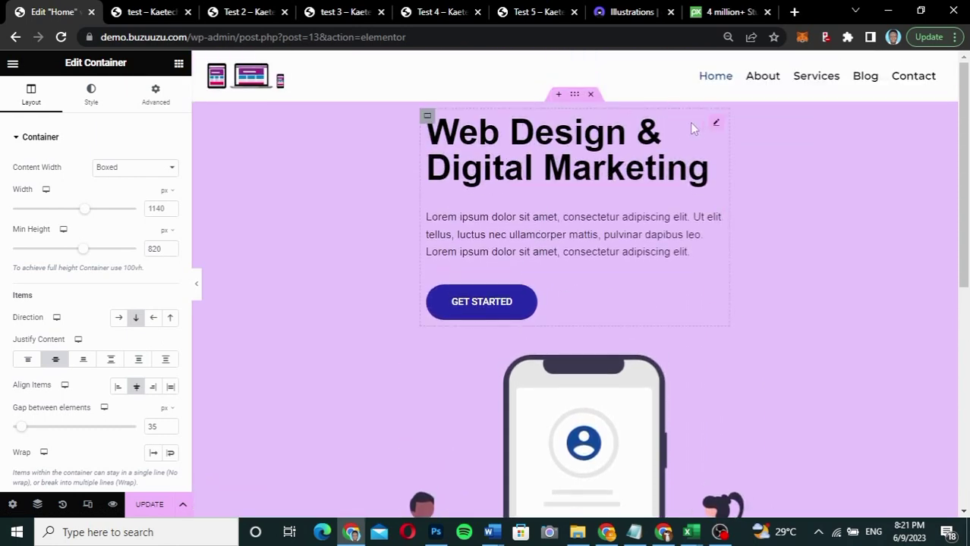
- Set the content width of the hero's text container to Boxed
click(427, 119)
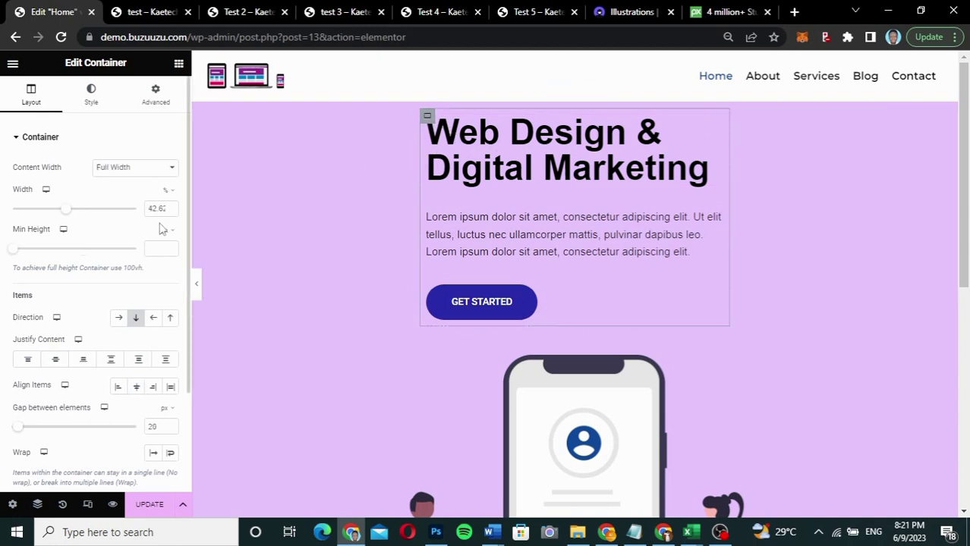
click(146, 169)
click(142, 183)
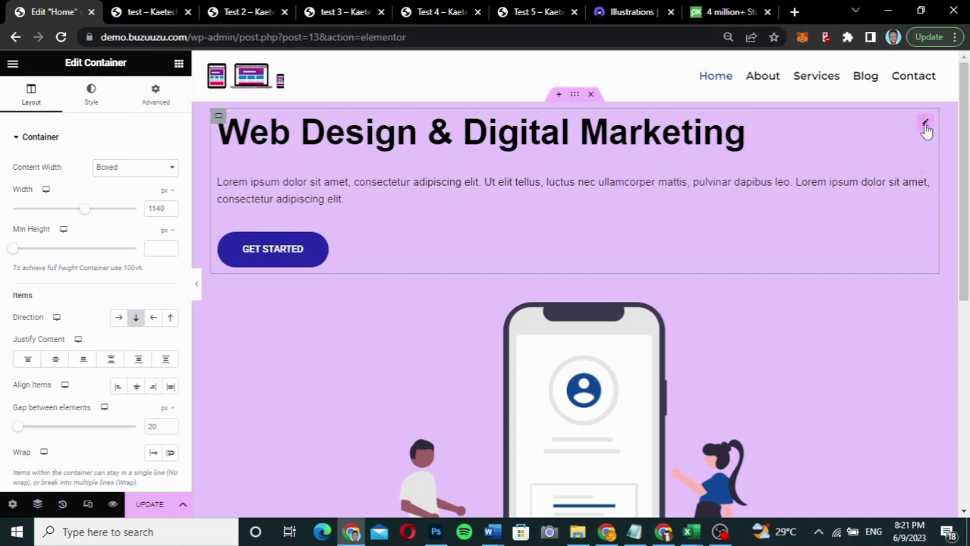
- Centre-align the "Web Design & Digital Marketing" heading
click(926, 126)
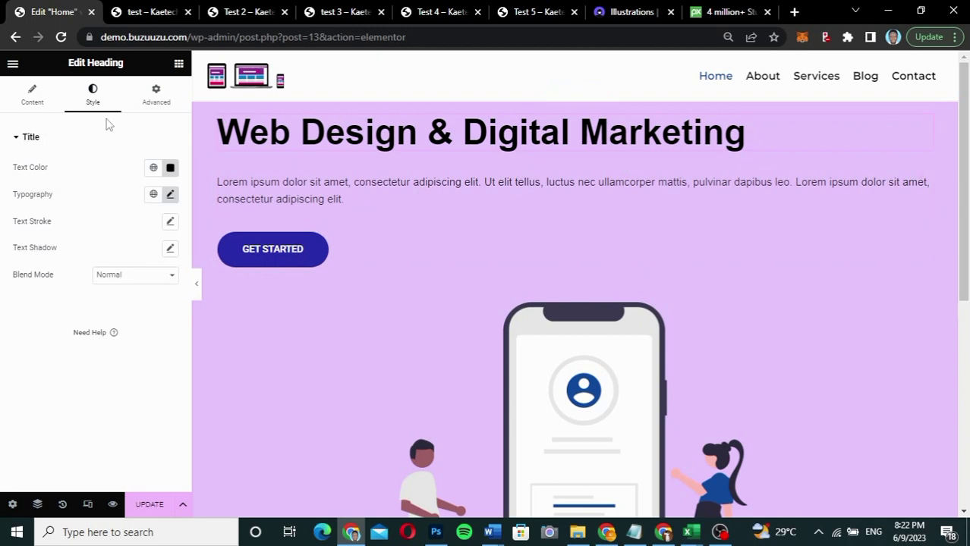
click(38, 102)
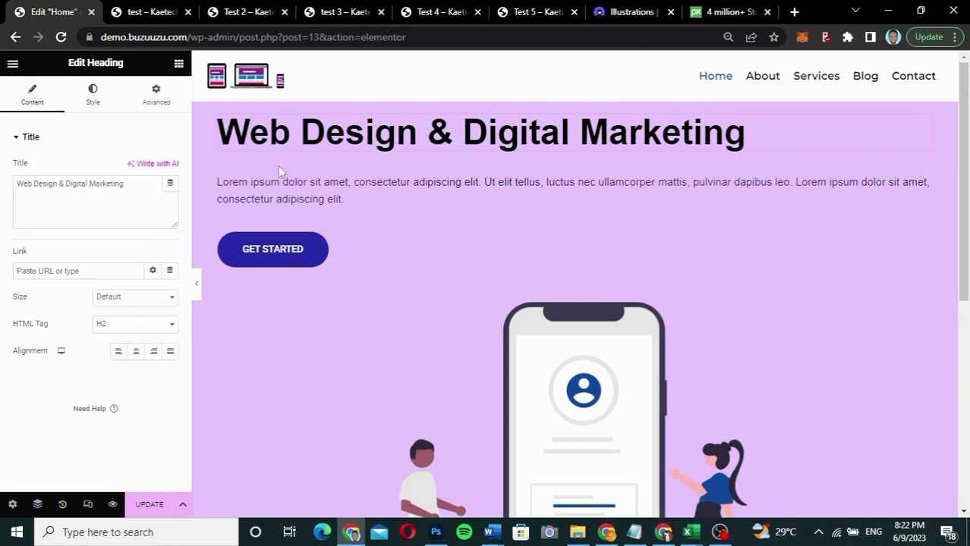
click(137, 353)
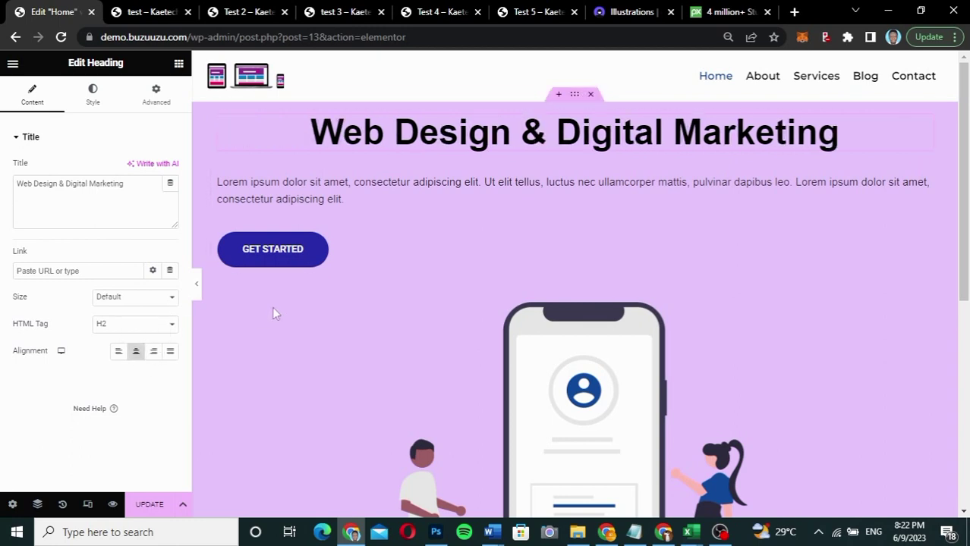
- Centre-align the Lorem ipsum paragraph and the GET STARTED button in the hero section
click(362, 183)
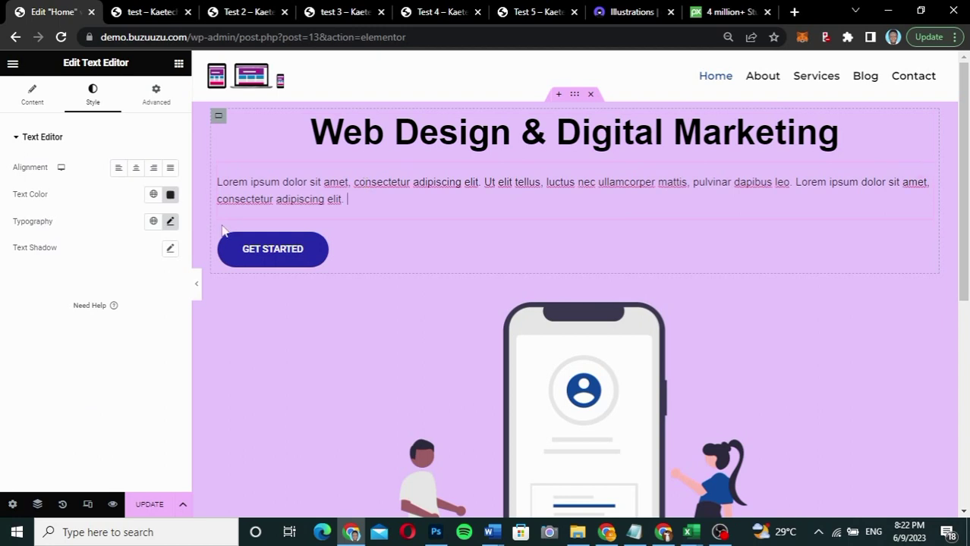
click(134, 167)
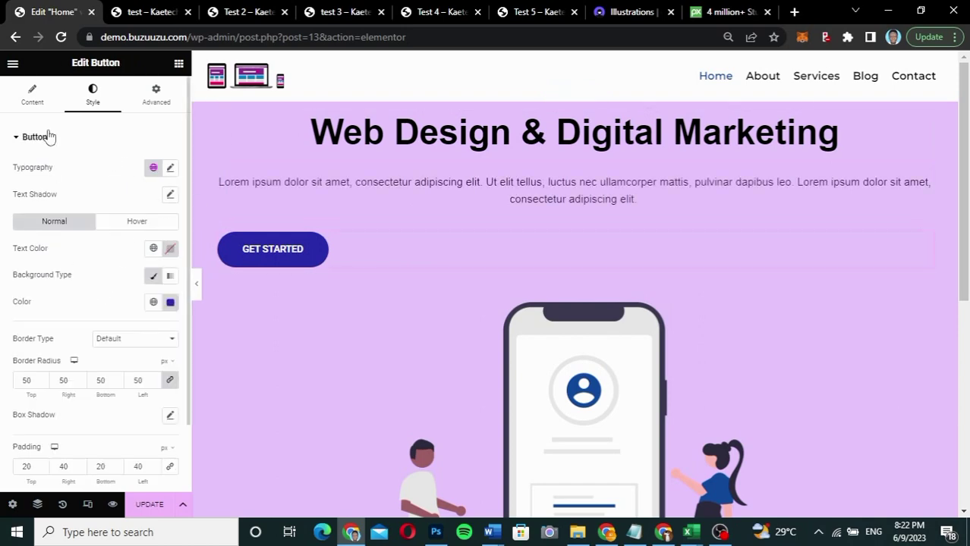
click(31, 95)
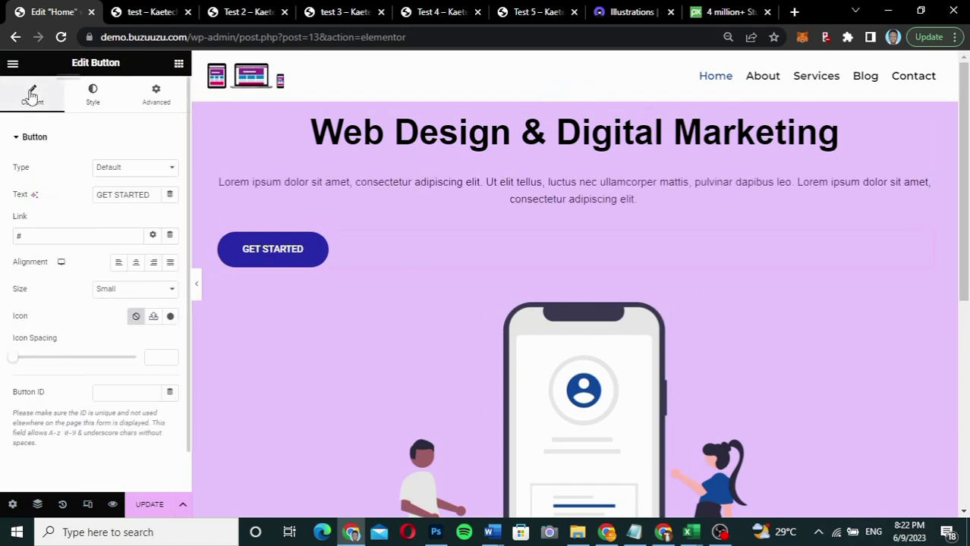
click(136, 263)
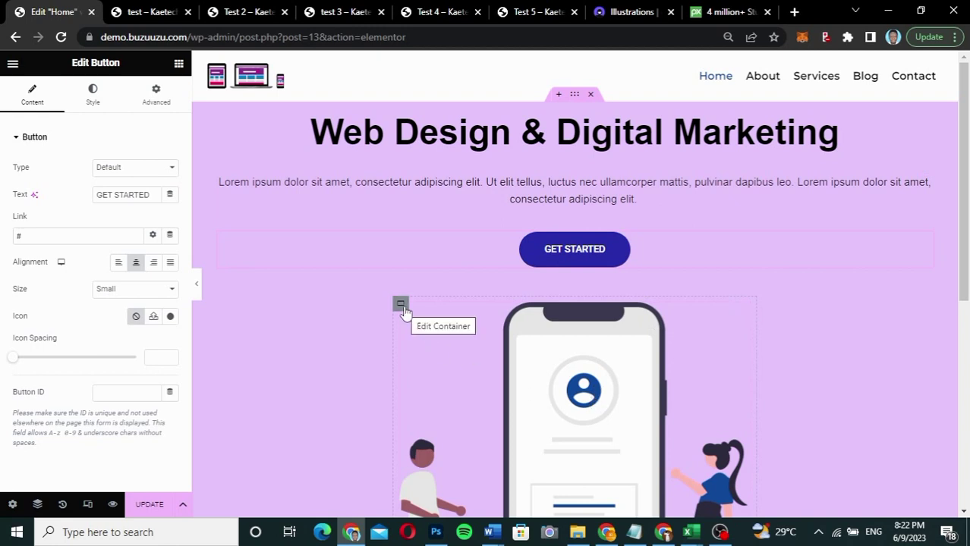
- Set the content width of the phone illustration's container to Boxed and review the image's size
click(402, 305)
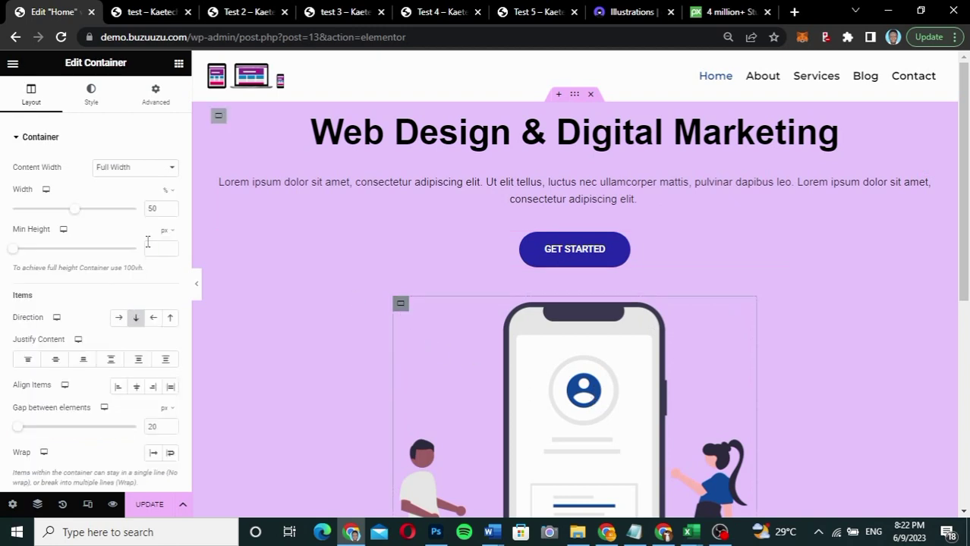
click(123, 167)
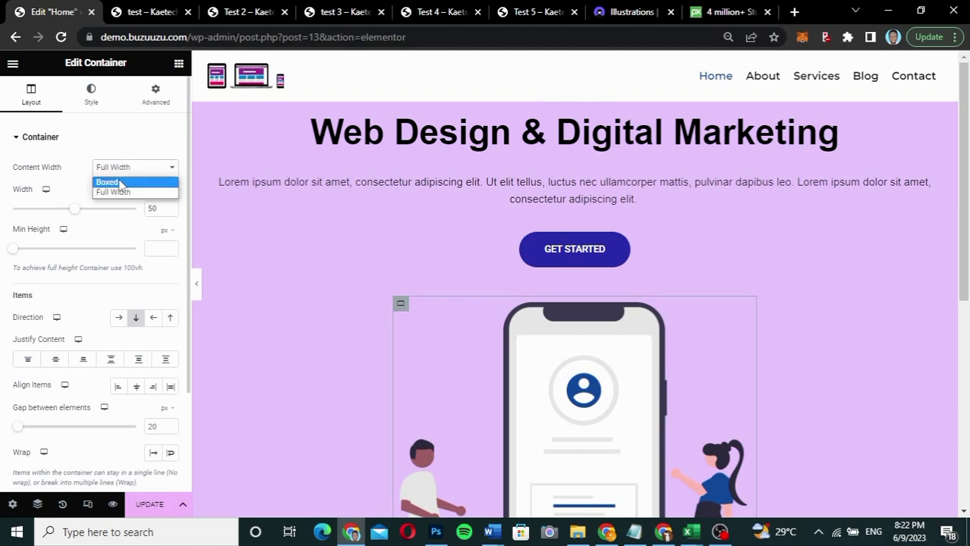
click(120, 185)
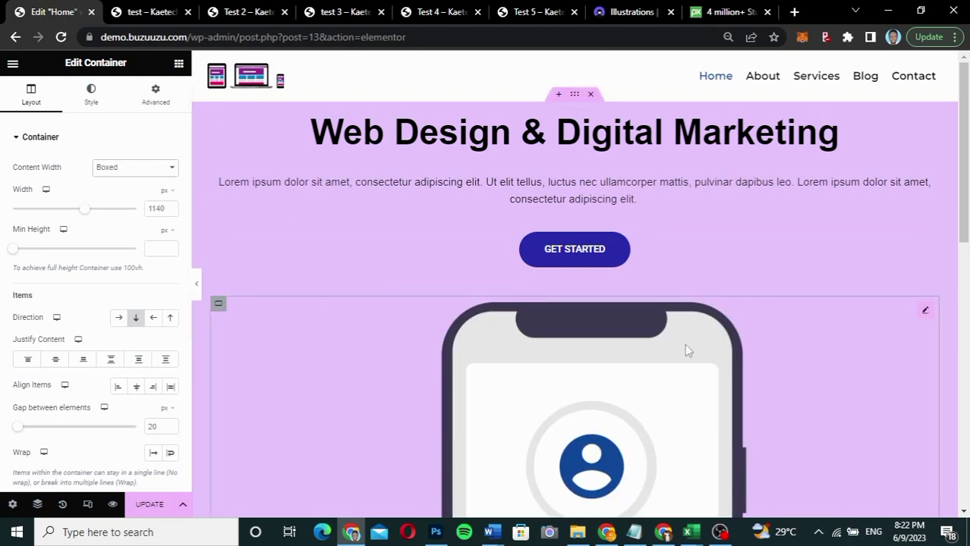
scroll(686, 349, down, 3)
scroll(686, 349, up, 1)
scroll(688, 350, up, 2)
scroll(619, 453, down, 2)
scroll(619, 453, down, 5)
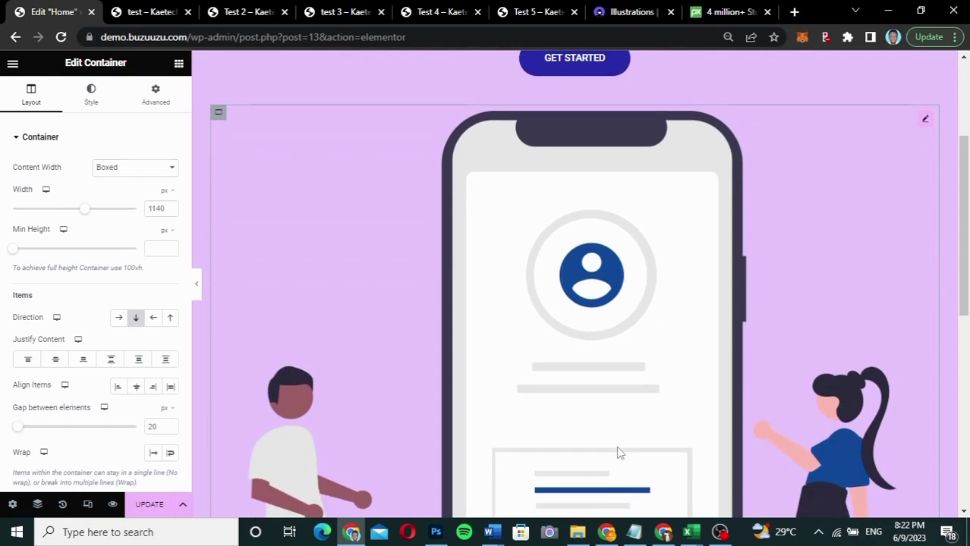
- Return the content width of the phone illustration's container to Full Width
click(619, 454)
scroll(619, 453, up, 6)
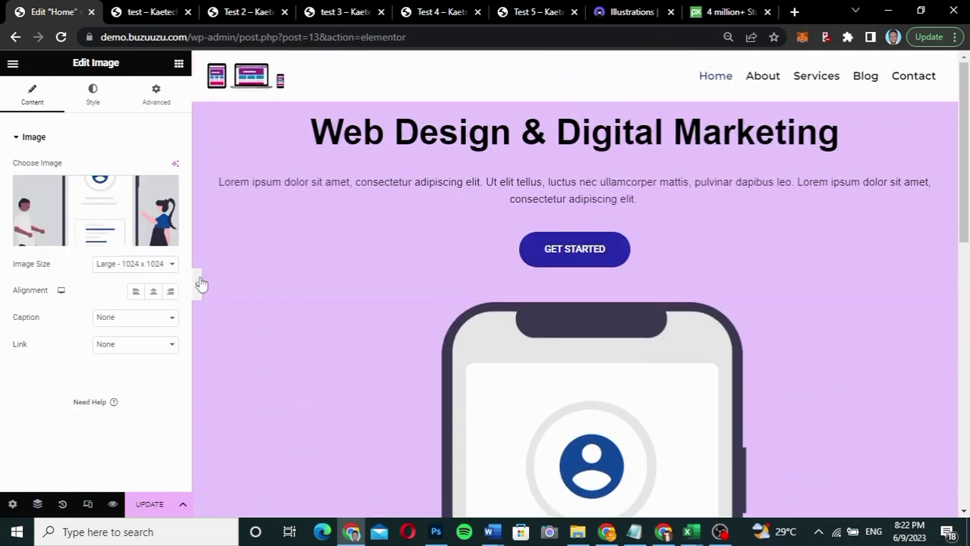
mouse_move(98, 221)
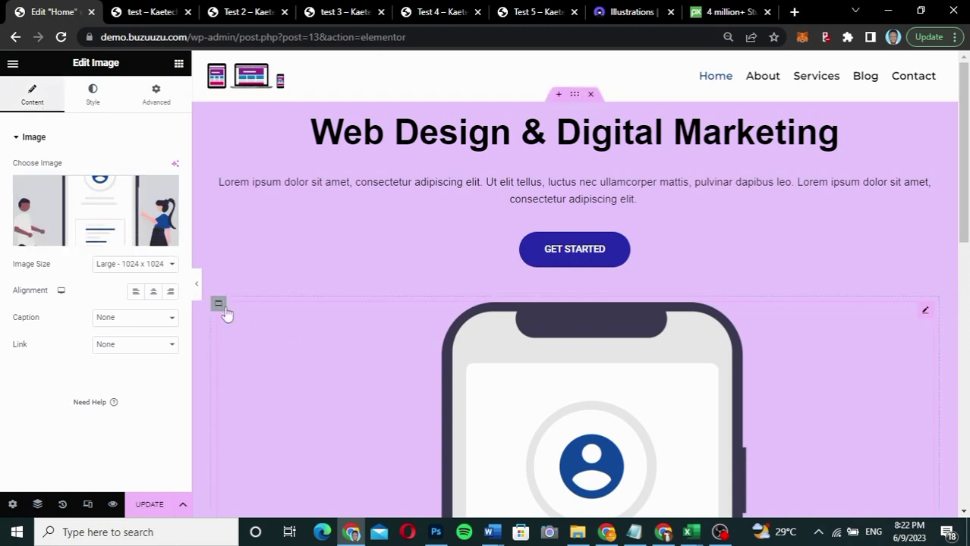
click(218, 305)
click(107, 168)
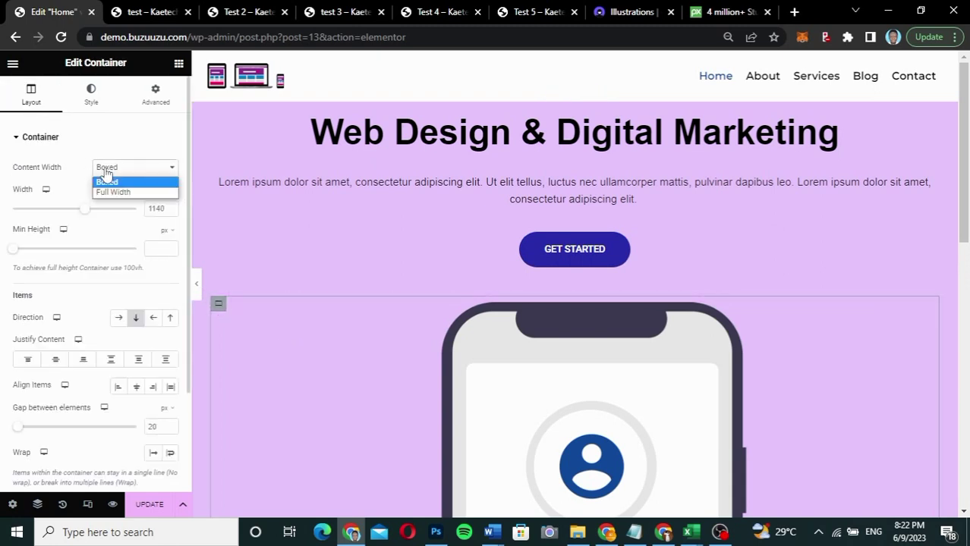
click(112, 192)
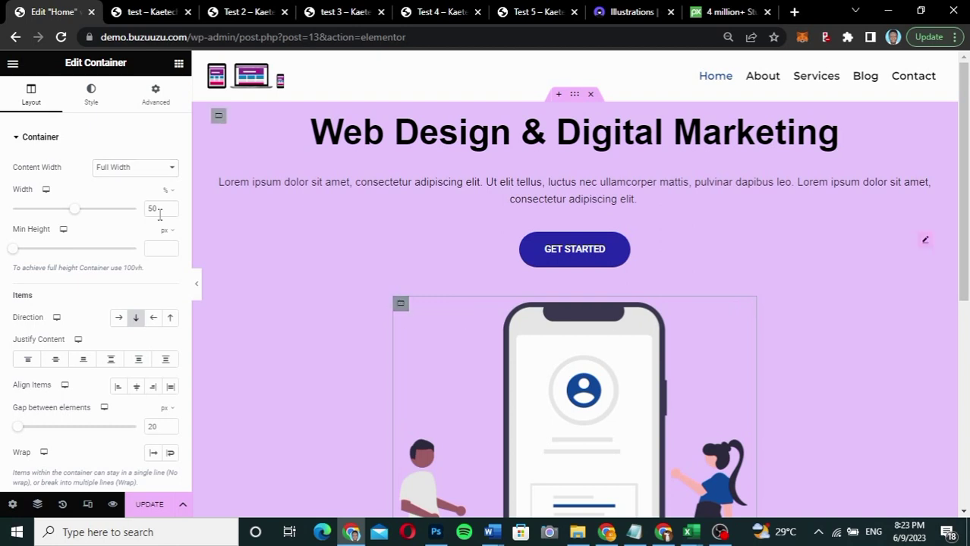
- Set the phone illustration's container to Boxed content width, with a width of about 1095 px and a minimum height of 0 px
click(139, 170)
click(138, 182)
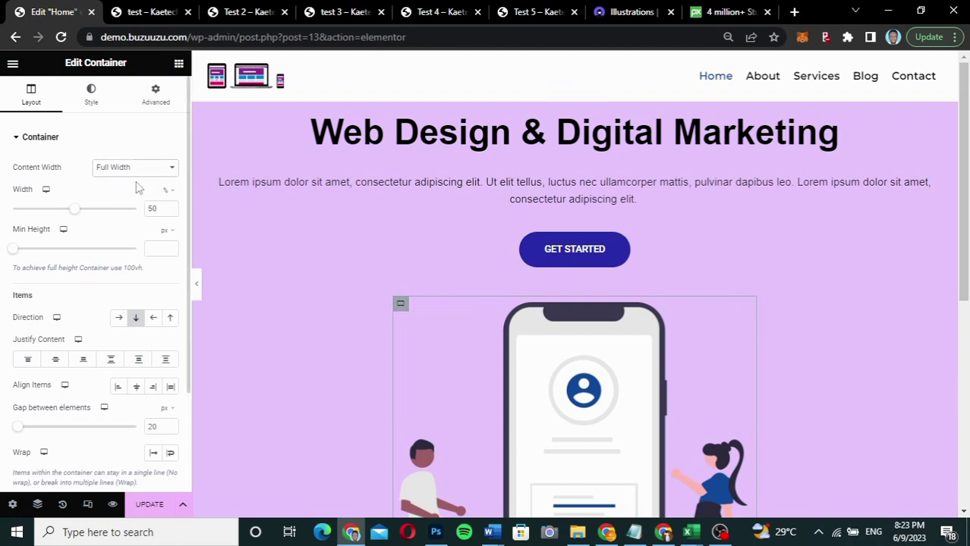
mouse_move(82, 215)
mouse_down()
mouse_move(71, 214)
mouse_move(79, 215)
mouse_up()
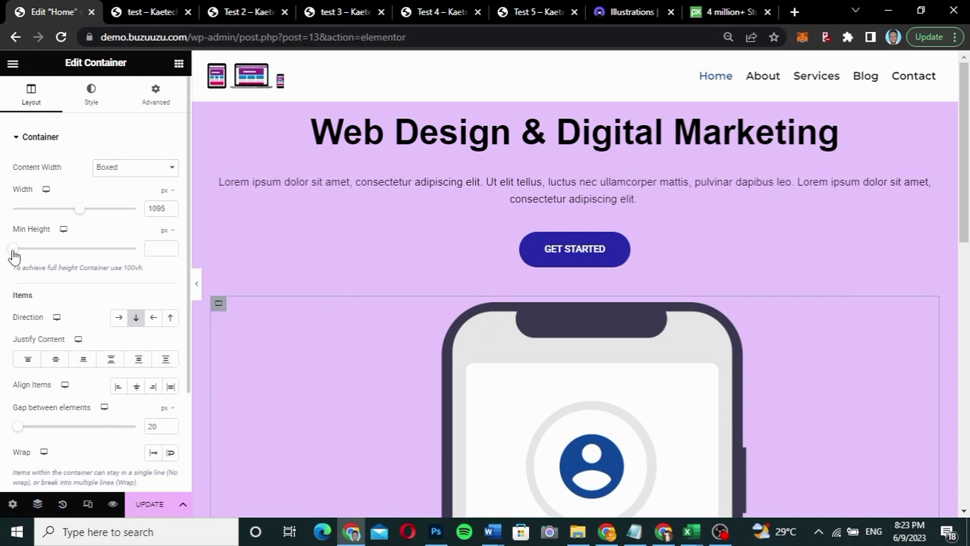
drag(14, 250, 6, 254)
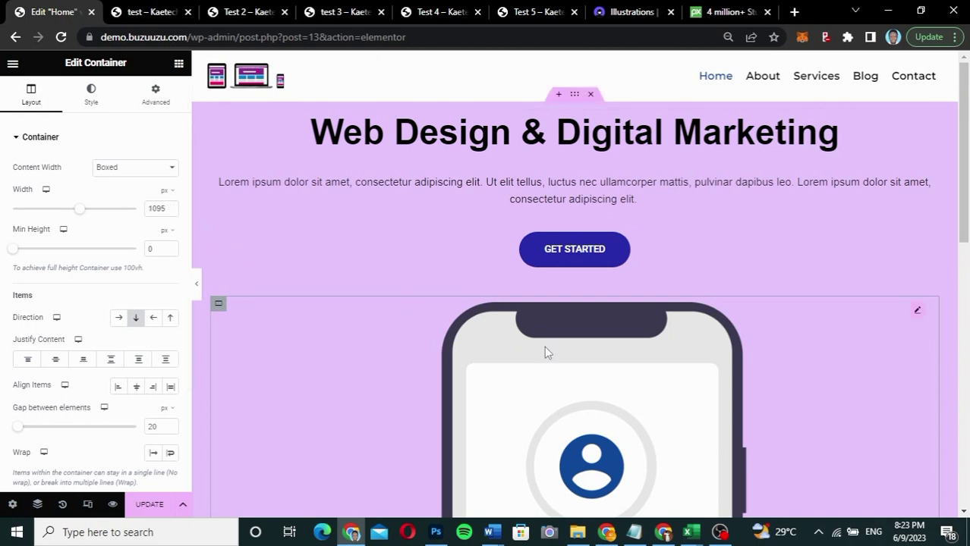
- Set the phone illustration's maximum width to 58%
click(916, 310)
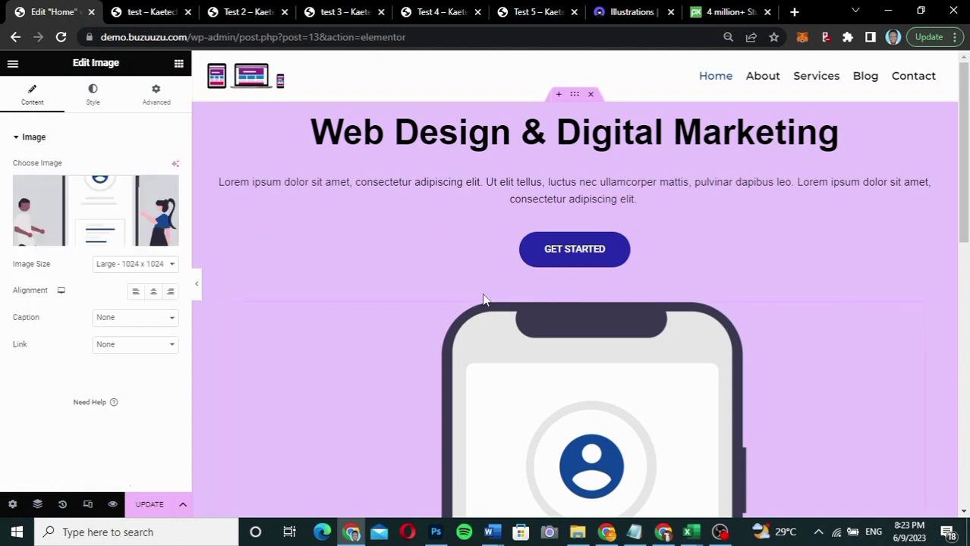
click(91, 104)
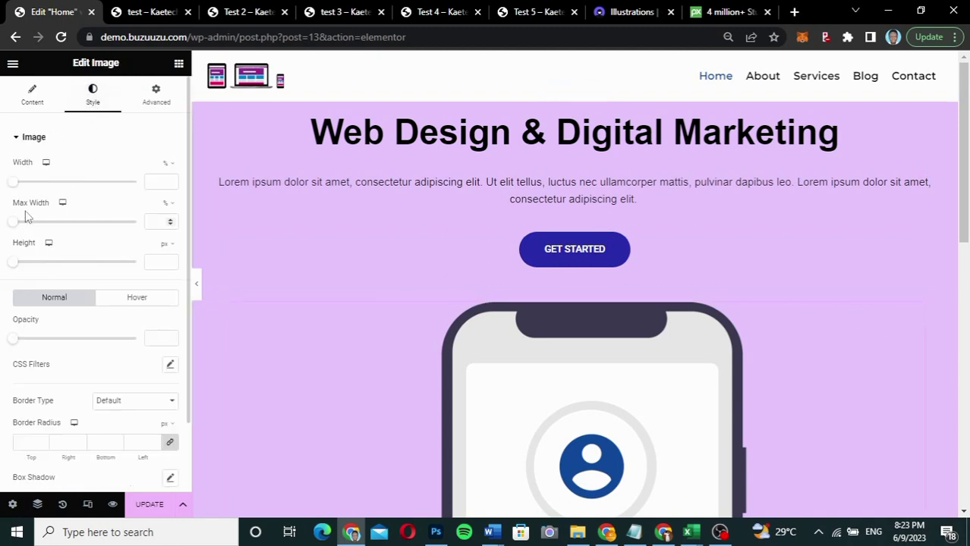
drag(15, 226, 86, 230)
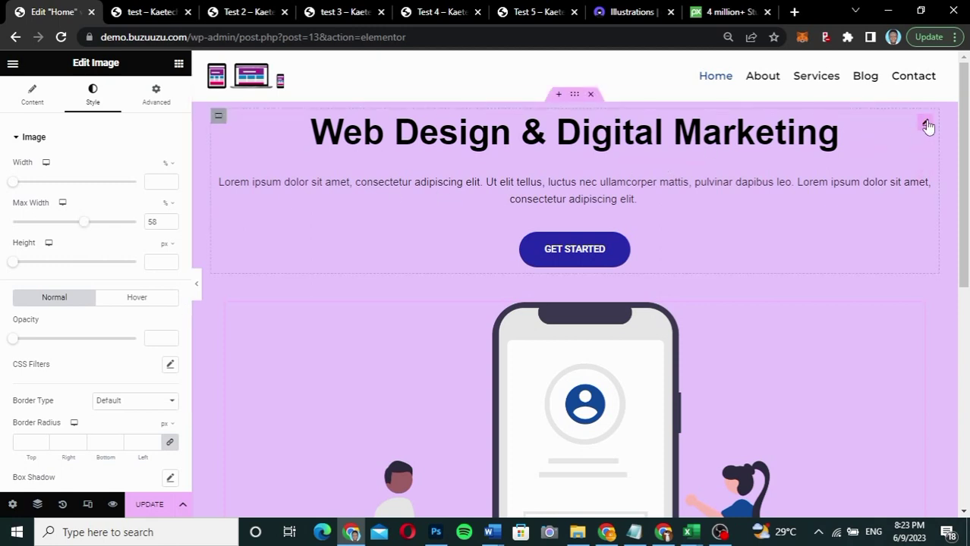
- Check the Test 3 page for reference and set the hero text container's boxed width to 800 px
click(926, 125)
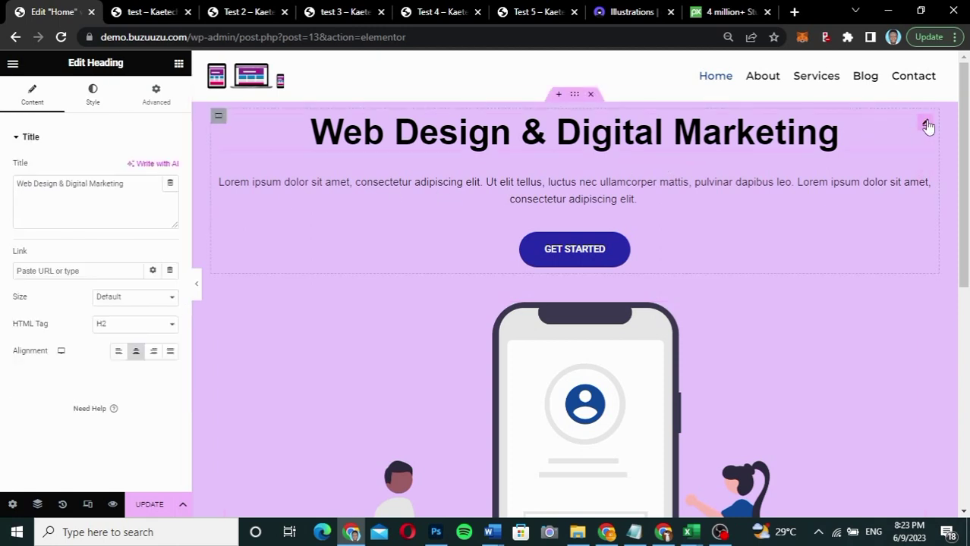
click(343, 19)
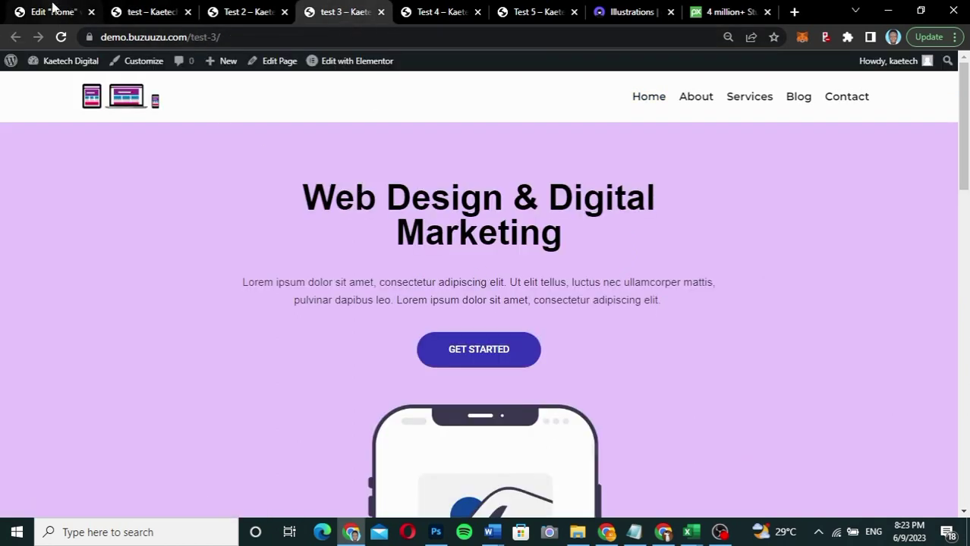
click(53, 11)
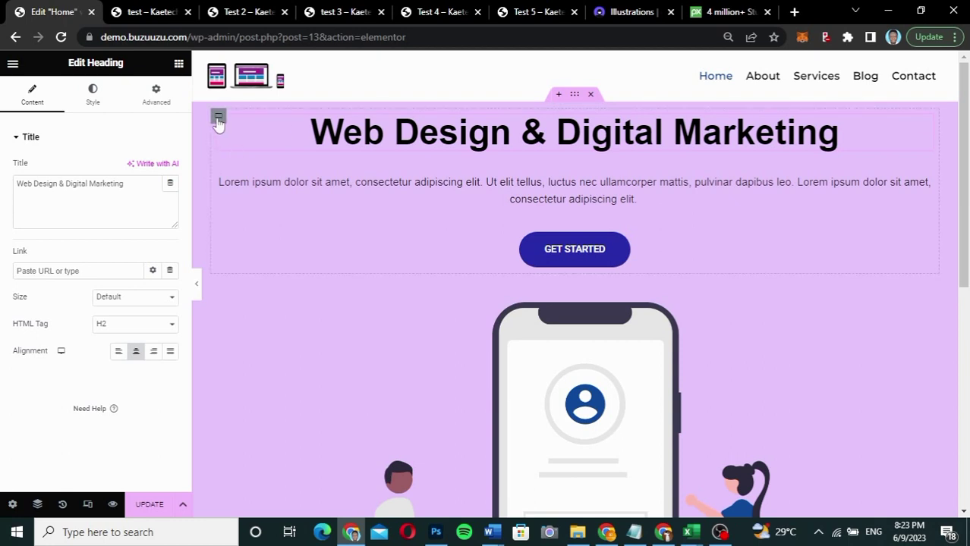
click(218, 119)
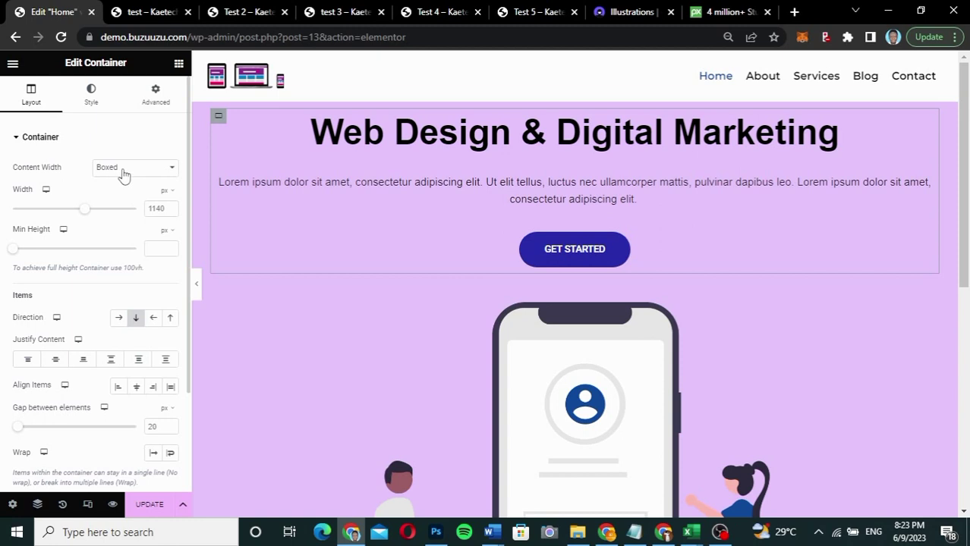
drag(85, 216, 49, 216)
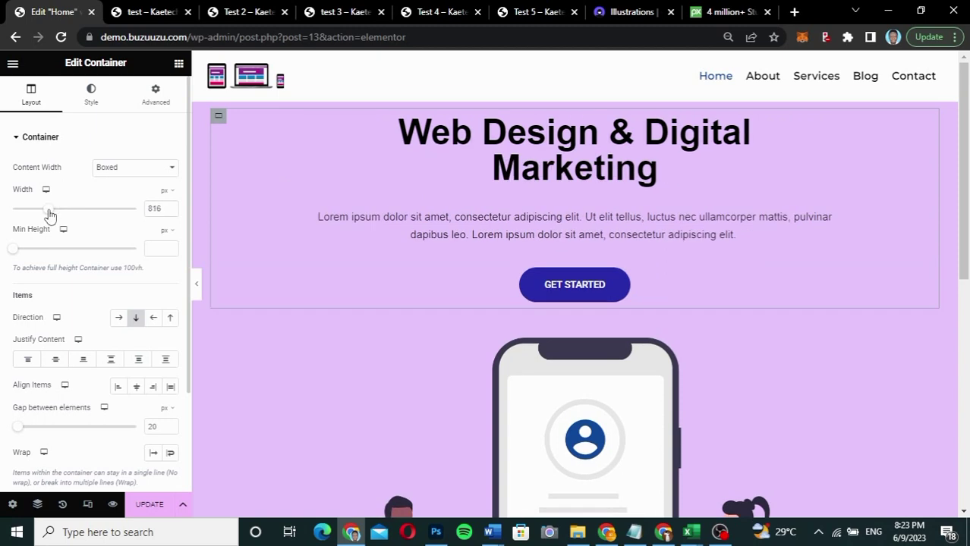
drag(50, 217, 48, 217)
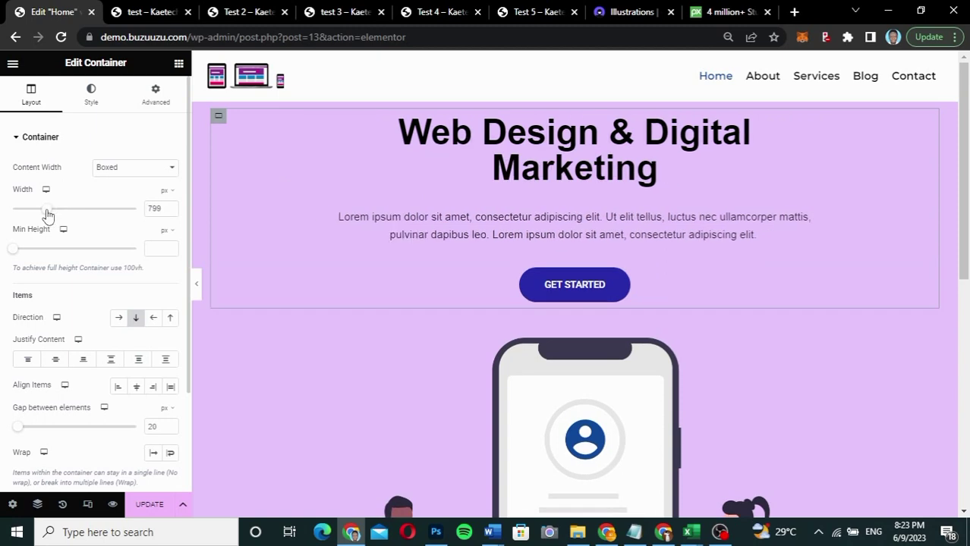
double_click(155, 209)
text(800)
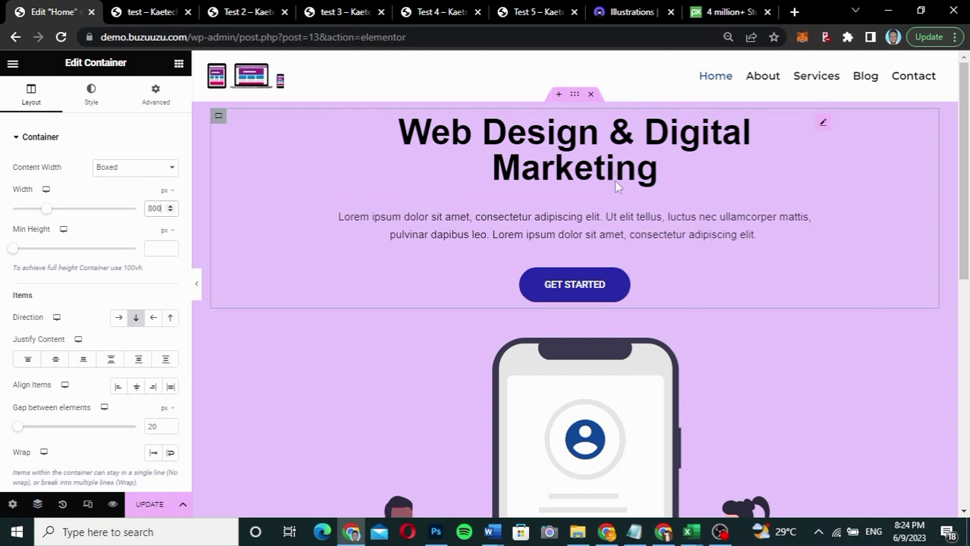
- Unlink the outer hero container's padding values and set its top padding to 90 px
click(575, 94)
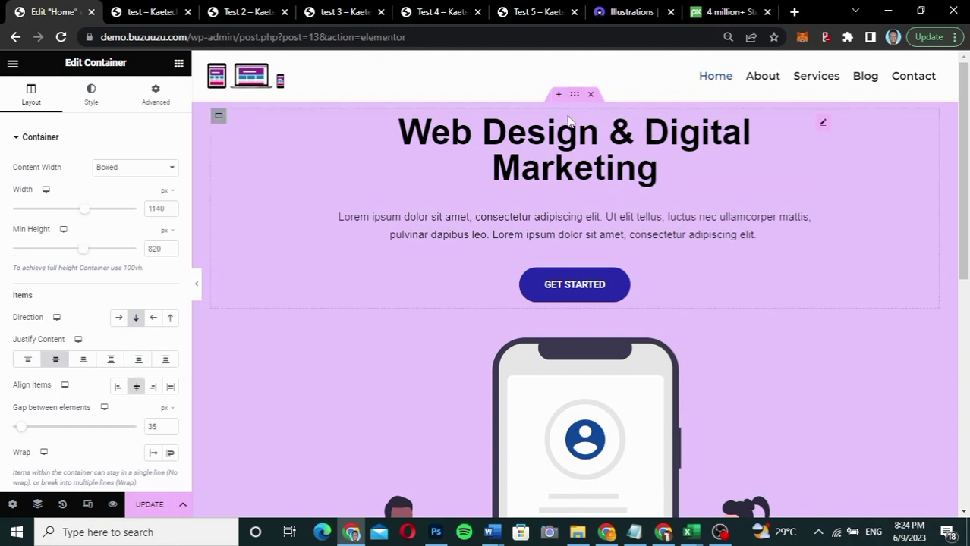
click(157, 105)
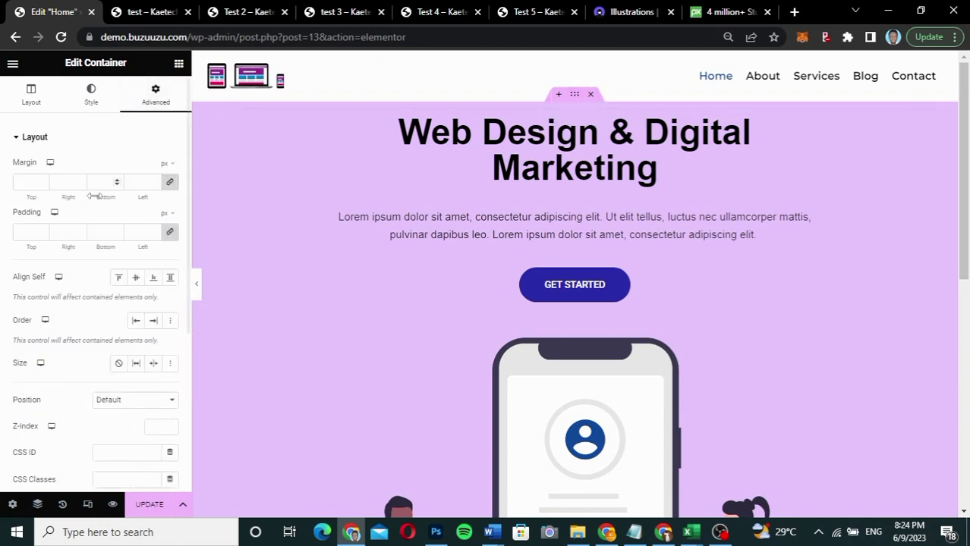
click(170, 233)
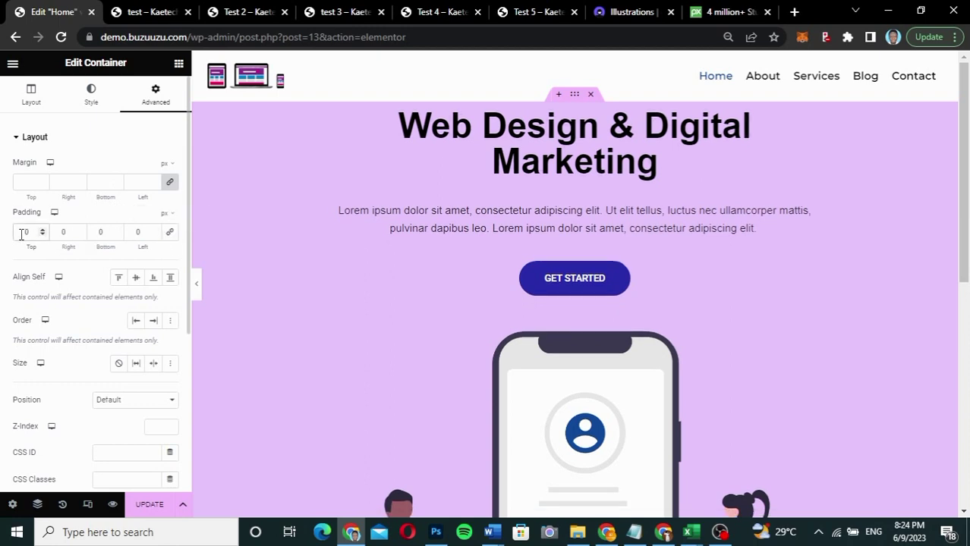
text(100)
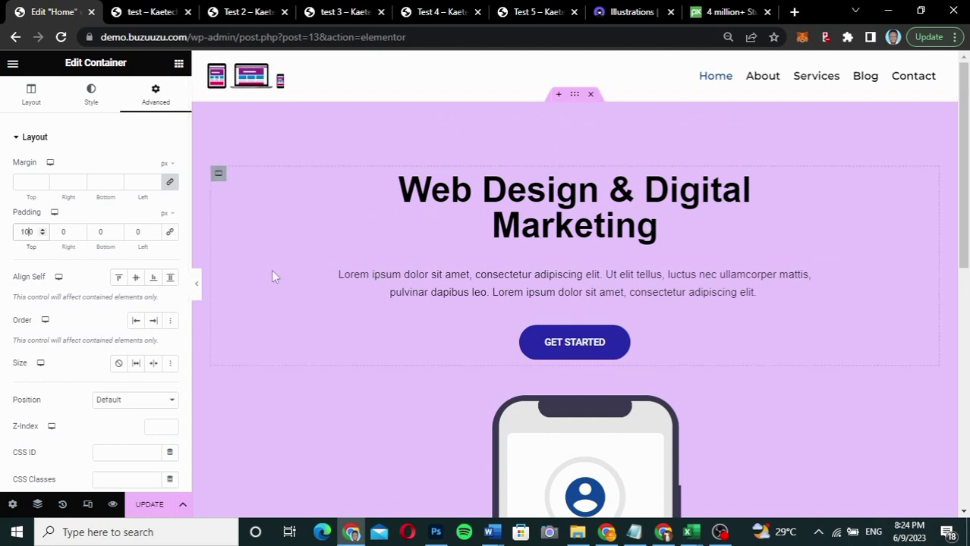
key(BackSpace)
key(BackSpace)
key(BackSpace)
text(90)
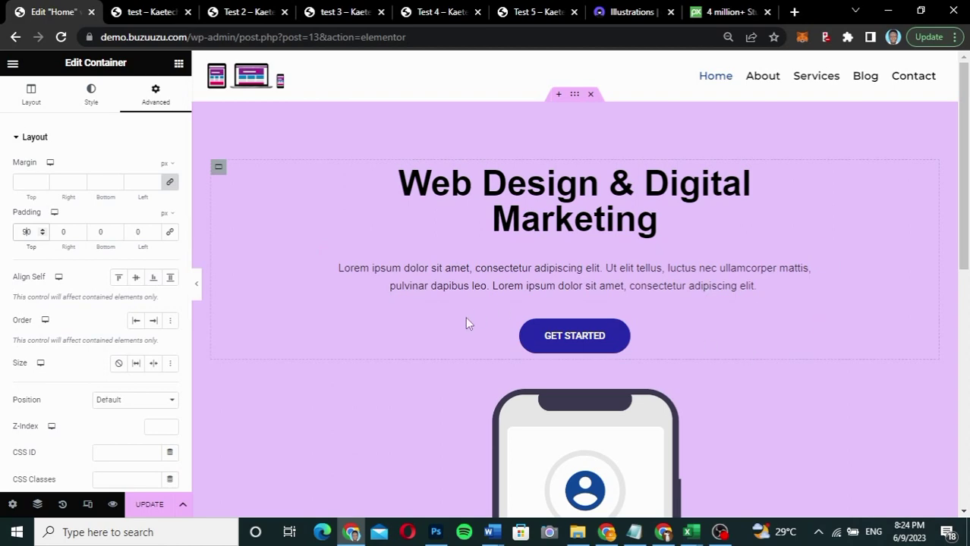
- Preview the centred hero with the editing panel hidden, and review the outer container's layout and item alignment settings
scroll(667, 349, down, 3)
scroll(667, 349, up, 3)
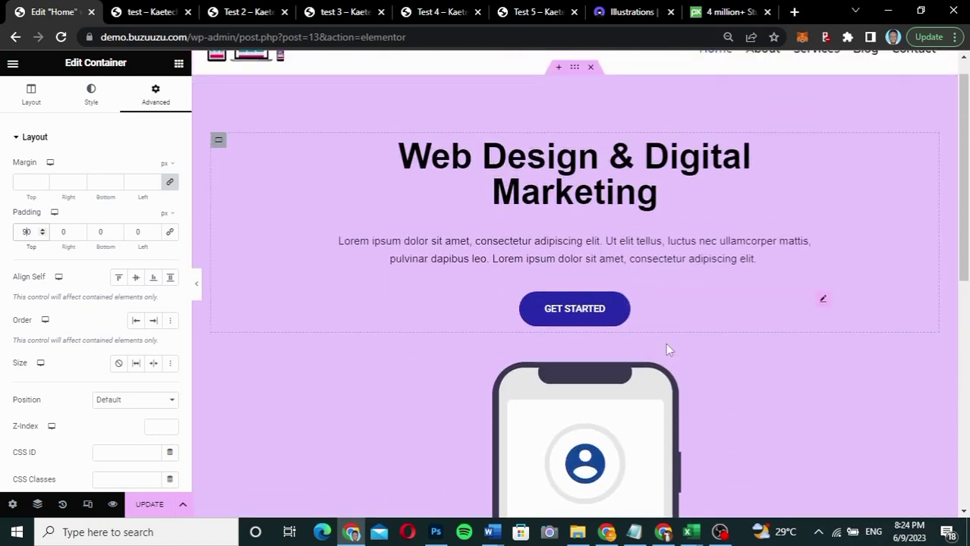
click(198, 285)
scroll(659, 289, down, 3)
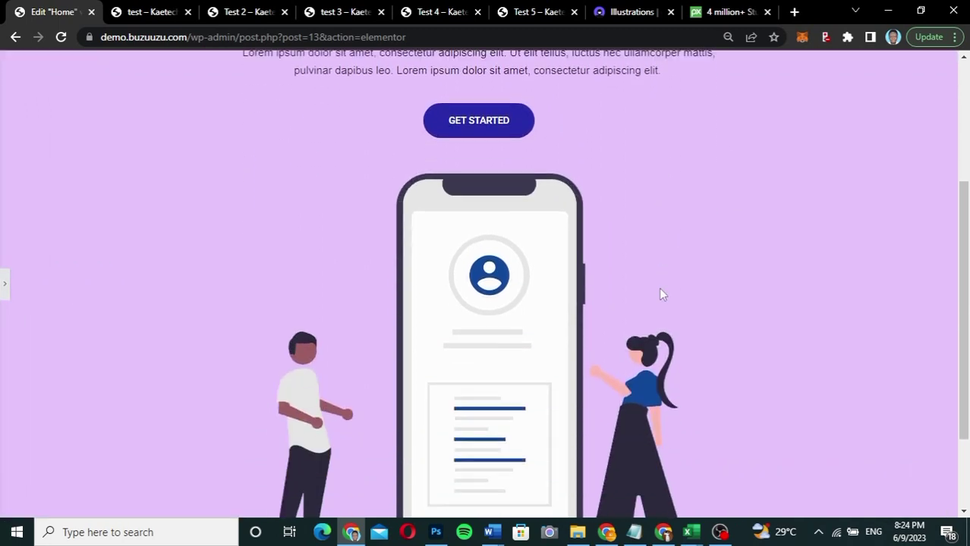
scroll(659, 289, up, 3)
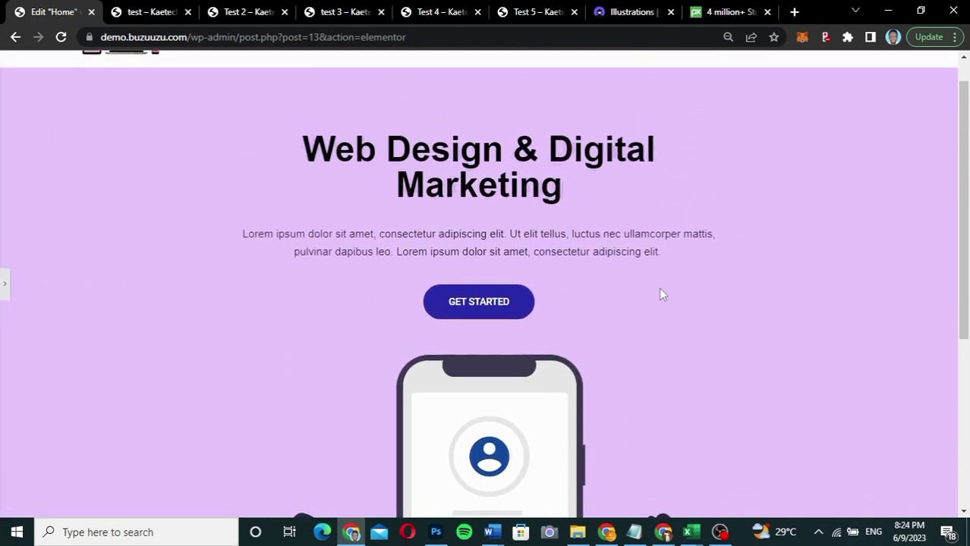
click(3, 287)
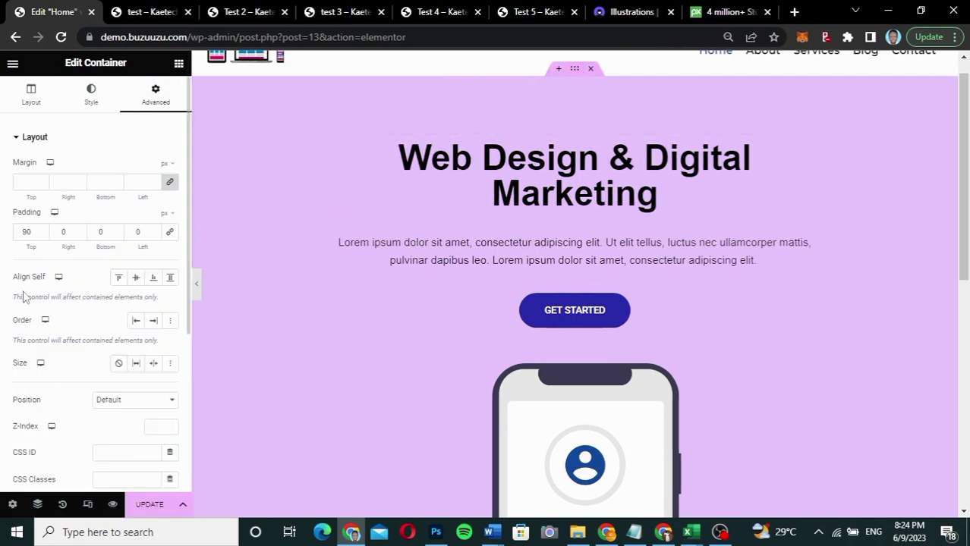
click(32, 95)
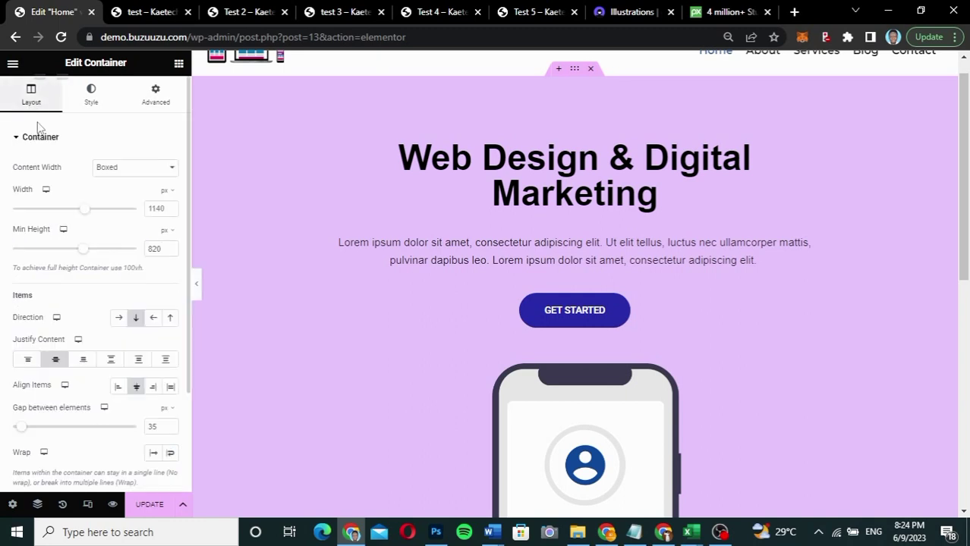
click(137, 388)
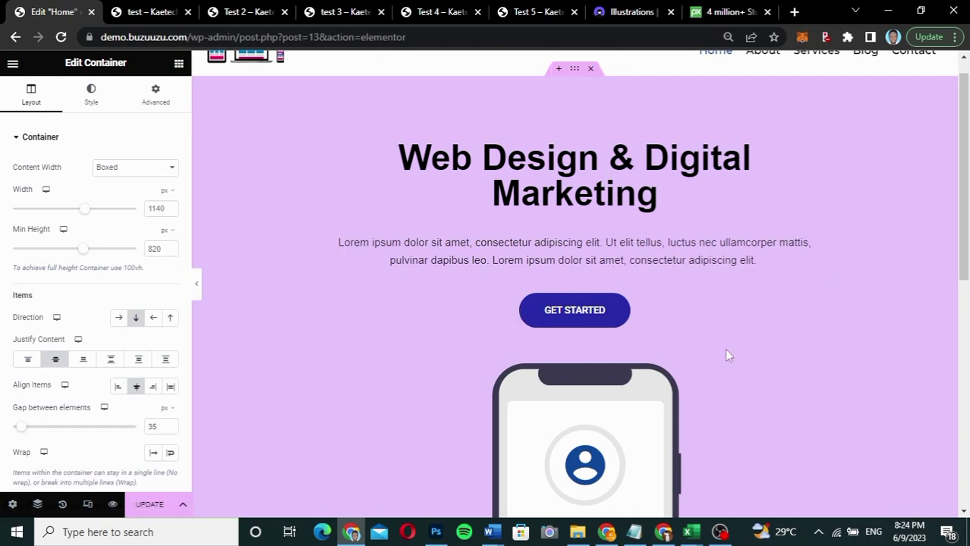
scroll(727, 353, down, 4)
scroll(726, 353, up, 2)
scroll(726, 352, up, 2)
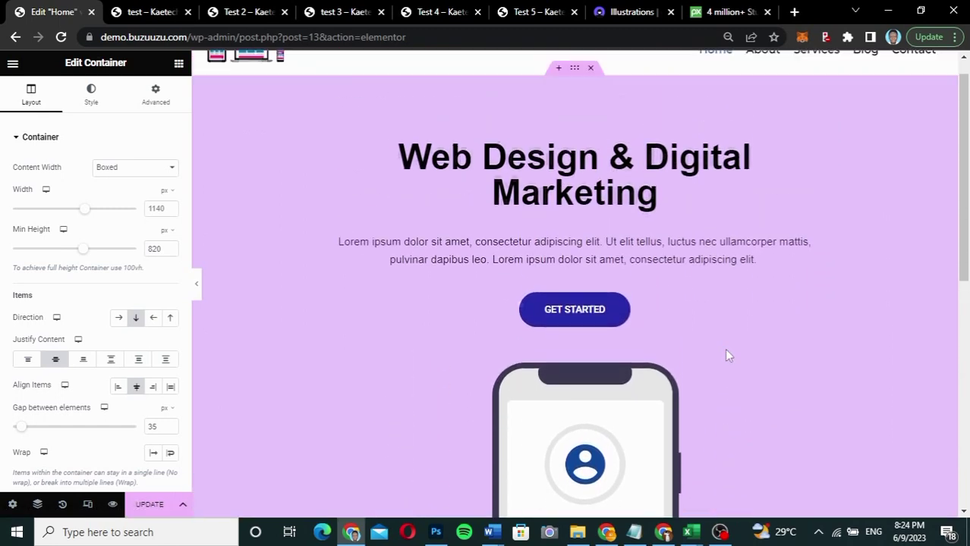
- Switch to the other browser window and view the Page 1 Figma prototype of the hero layouts
click(606, 532)
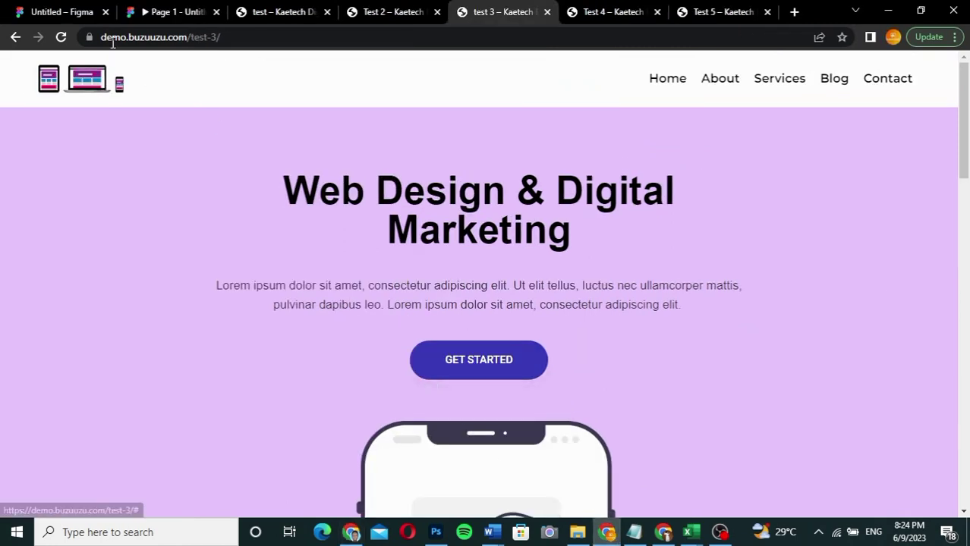
click(165, 13)
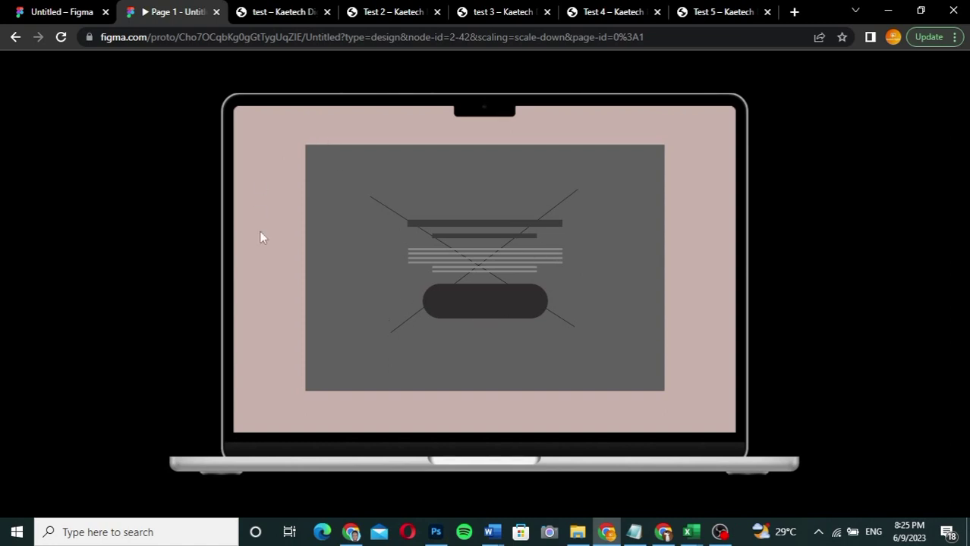
- Return to the demo site's browser window, check the Test 4 page for reference, and delete the phone illustration's container from the Home hero
click(351, 532)
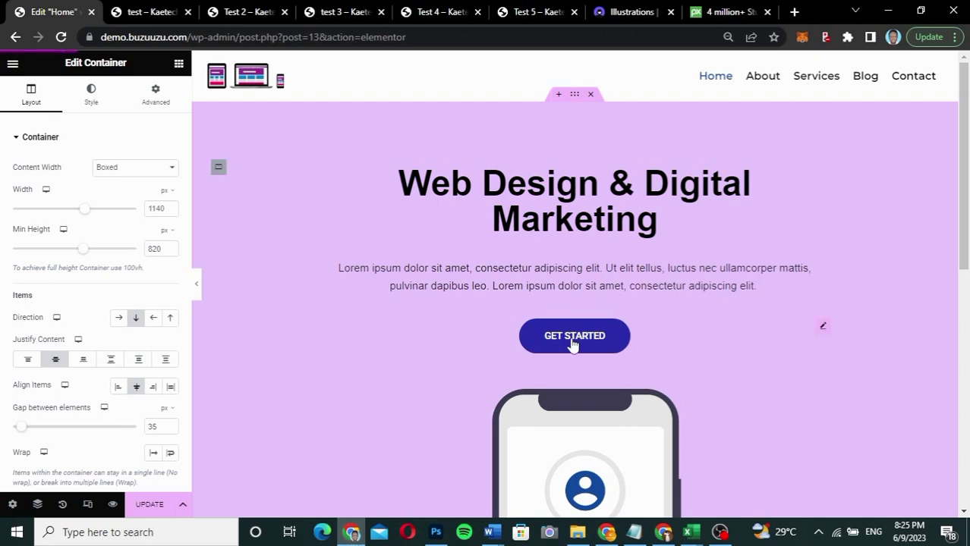
click(439, 10)
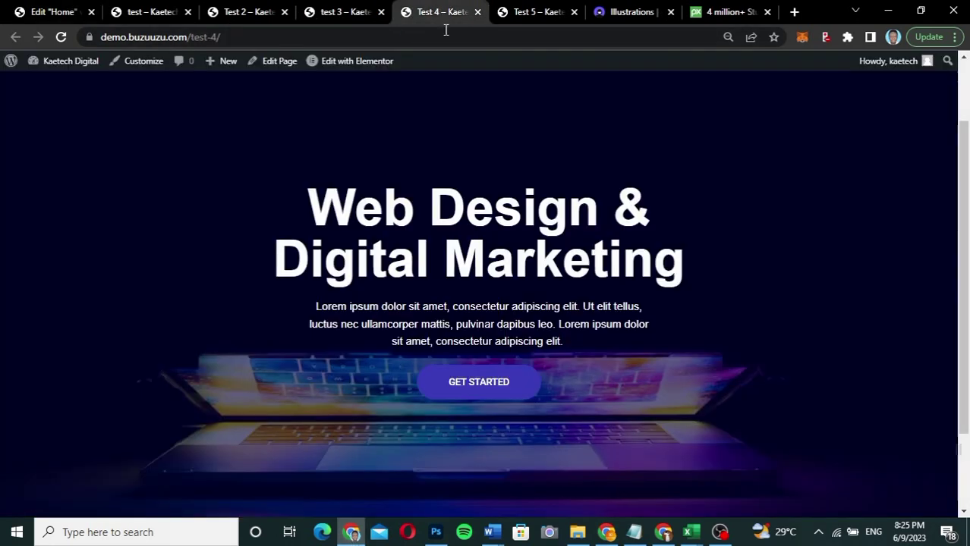
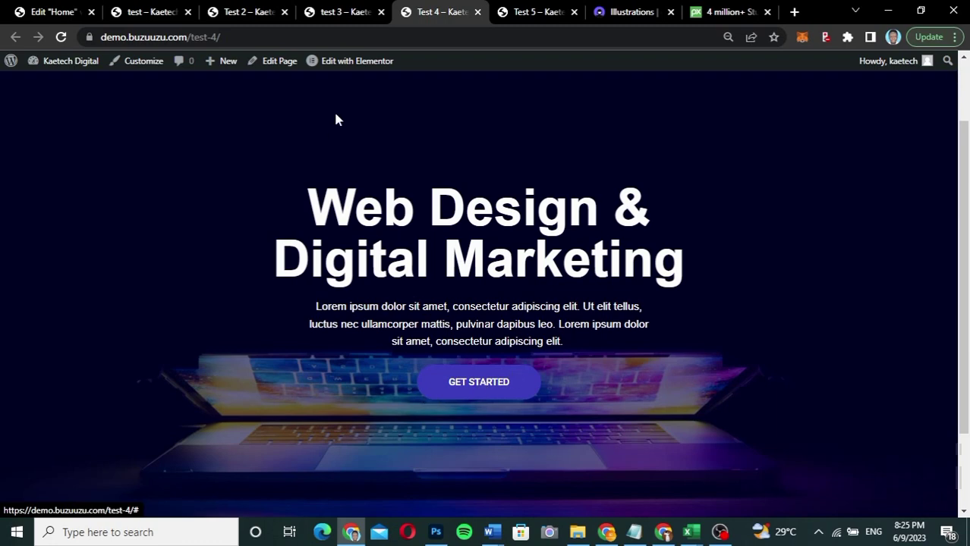
click(56, 11)
scroll(652, 316, down, 5)
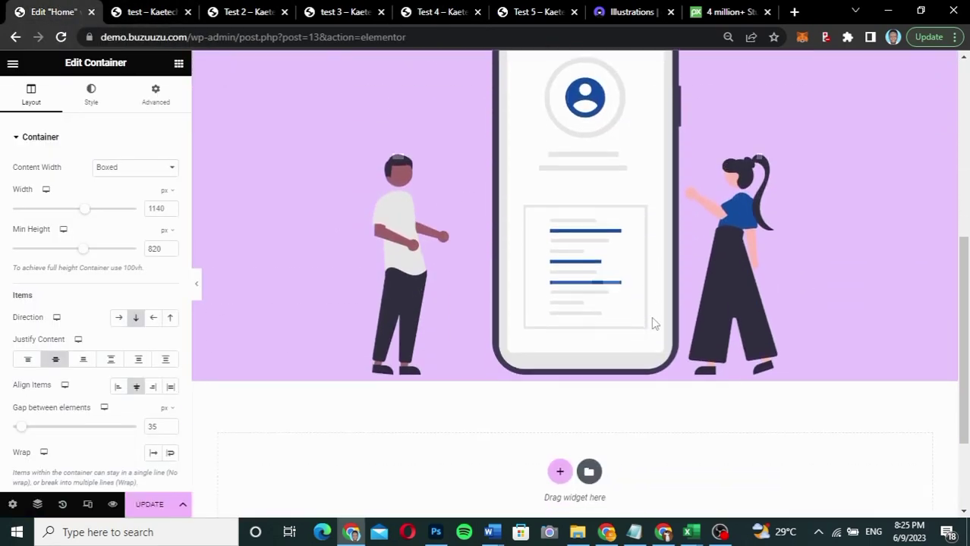
scroll(652, 322, up, 5)
scroll(652, 322, down, 1)
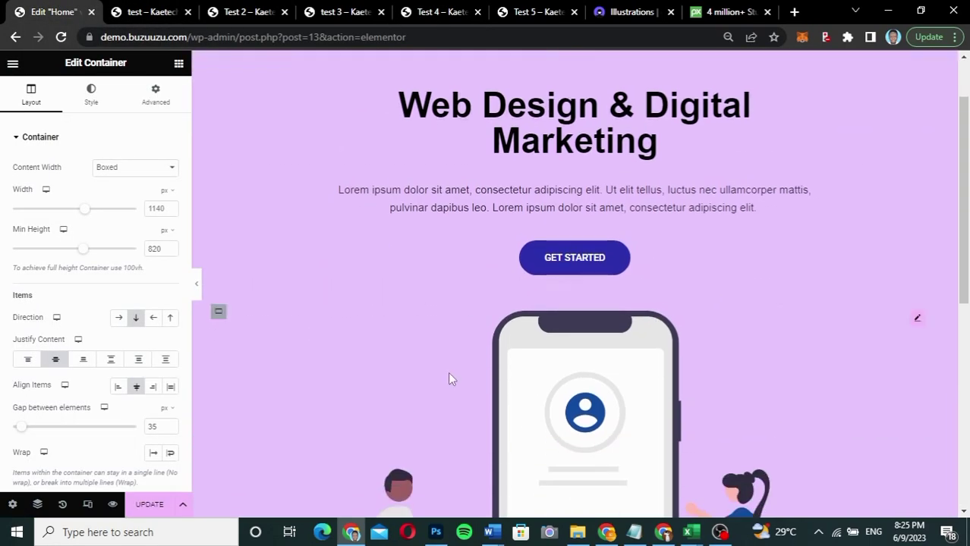
right_click(218, 316)
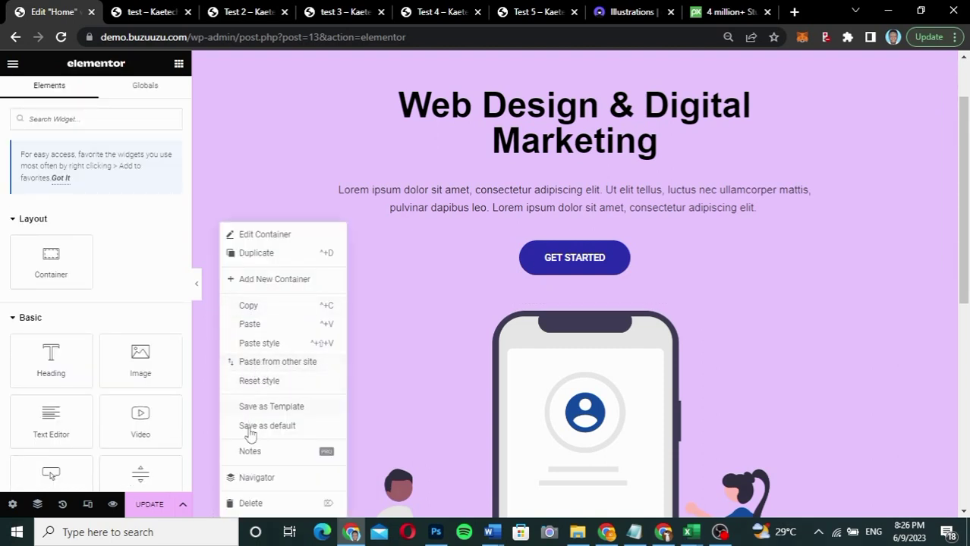
click(247, 503)
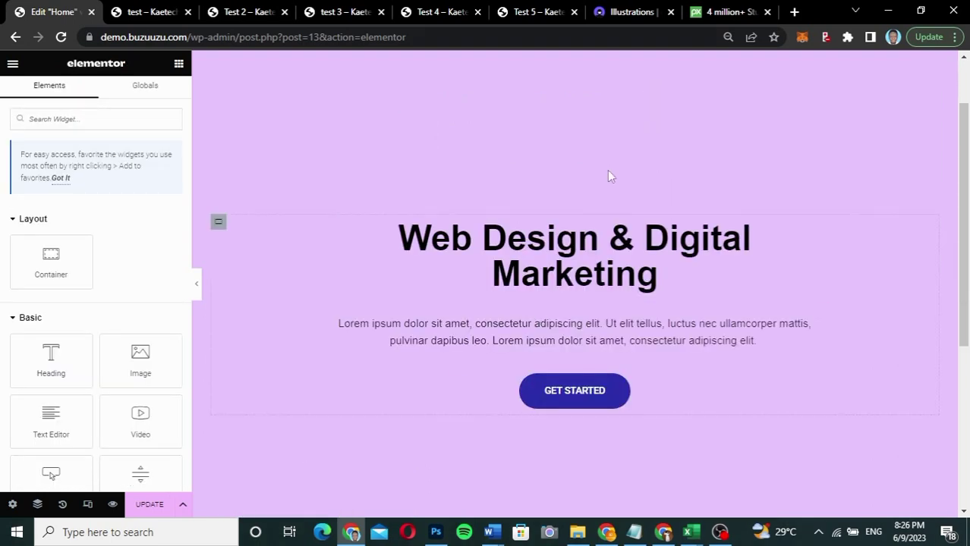
- Set keyboard-5017973_1280.jpg from the media library as the outer hero container's background image
scroll(558, 324, up, 1)
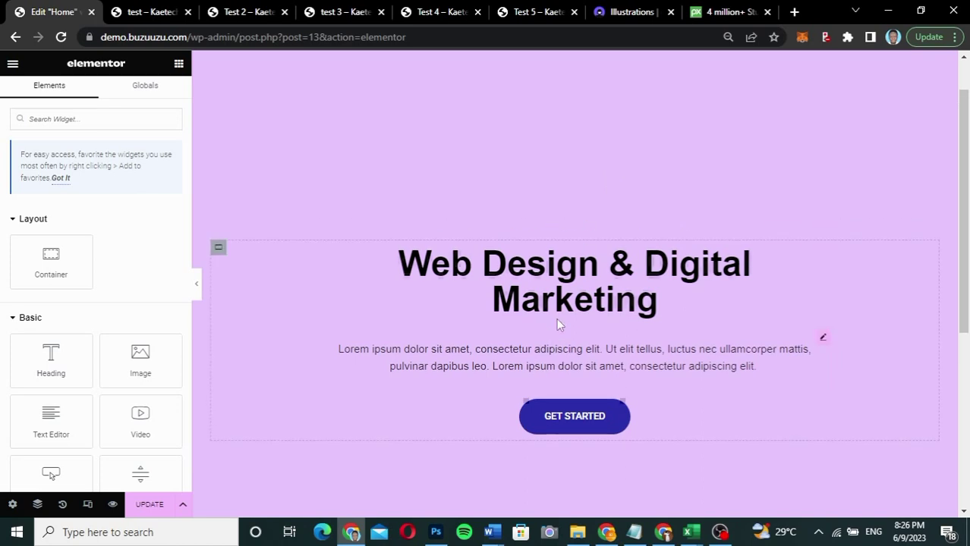
scroll(558, 322, up, 2)
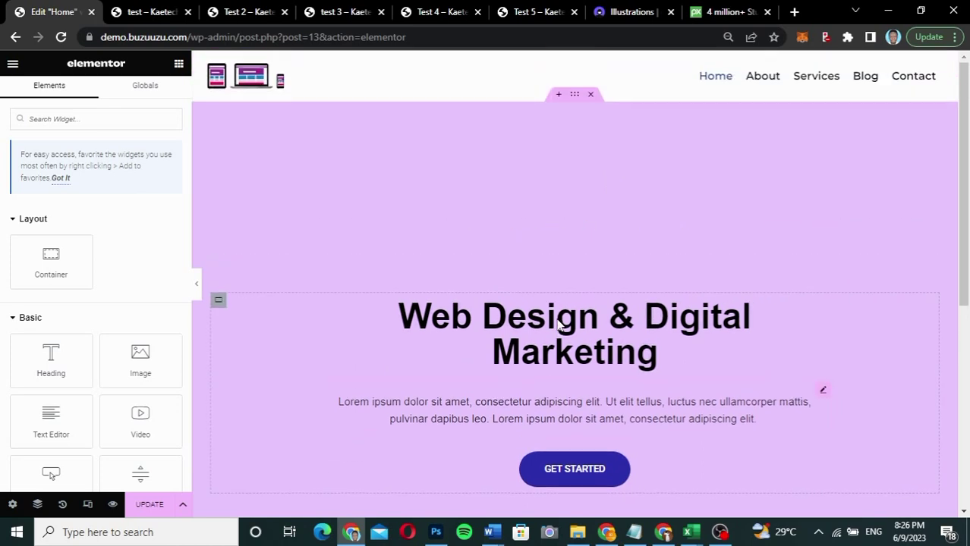
click(574, 95)
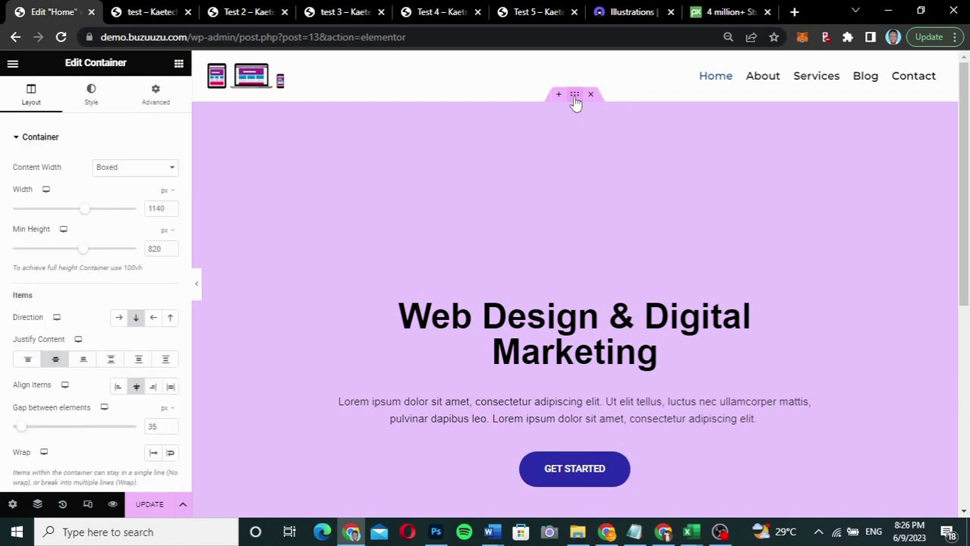
click(92, 95)
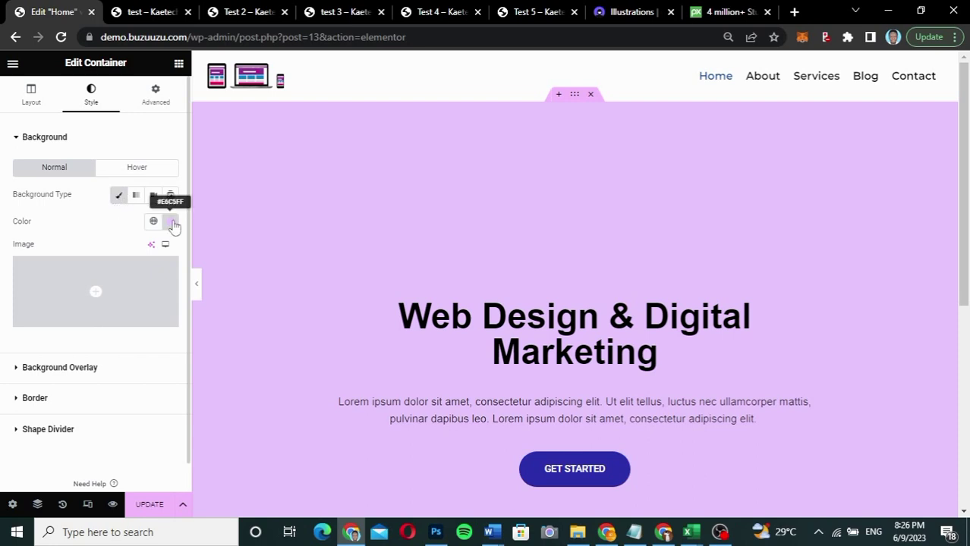
click(99, 294)
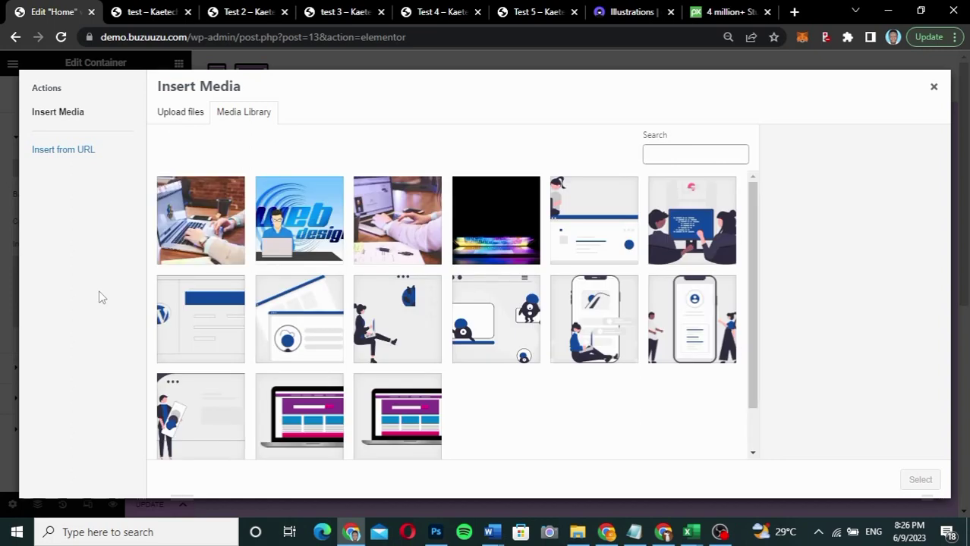
click(477, 220)
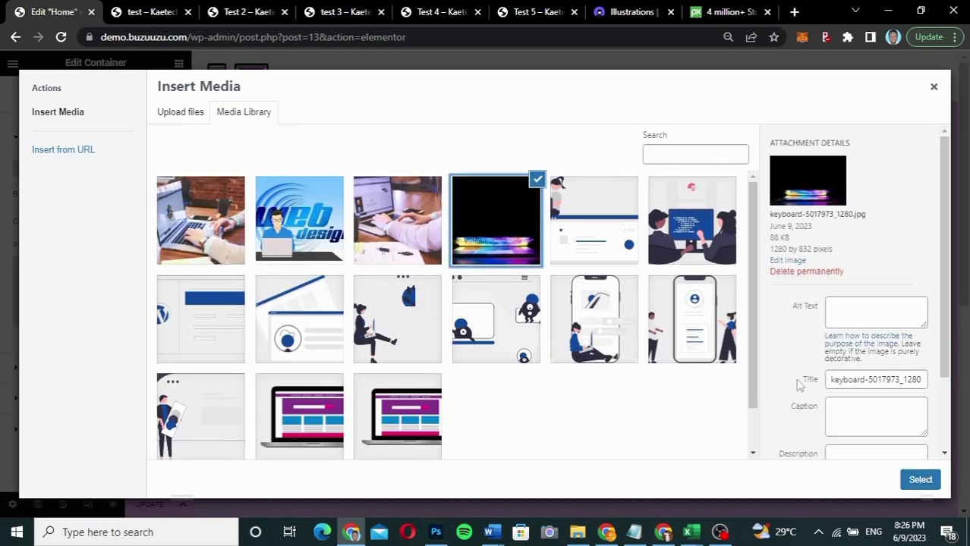
click(921, 480)
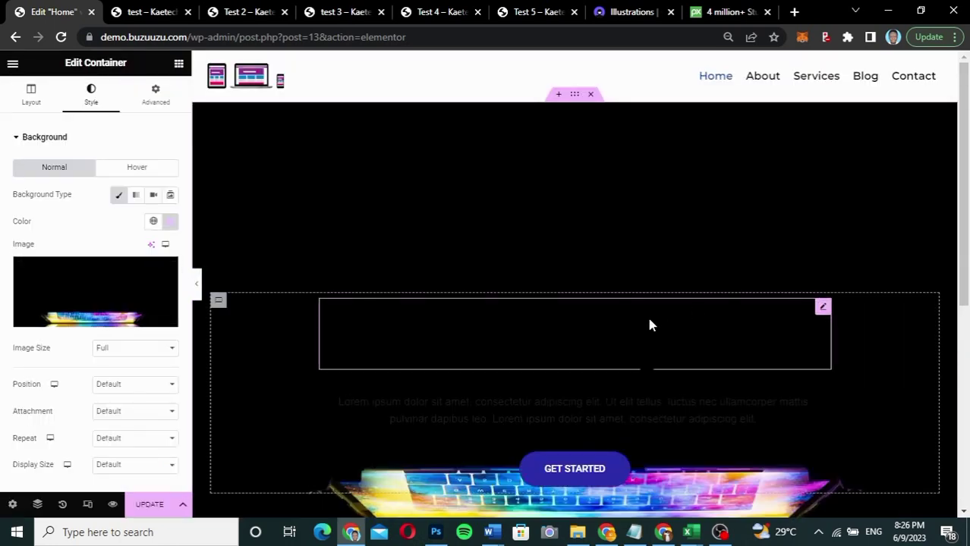
scroll(649, 325, down, 3)
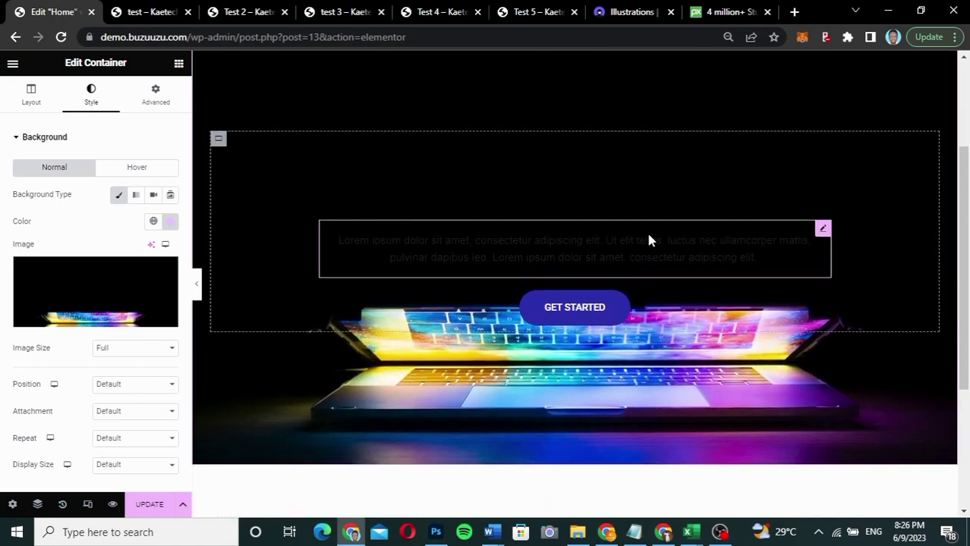
- Change the hero heading's text color to white
scroll(648, 240, up, 2)
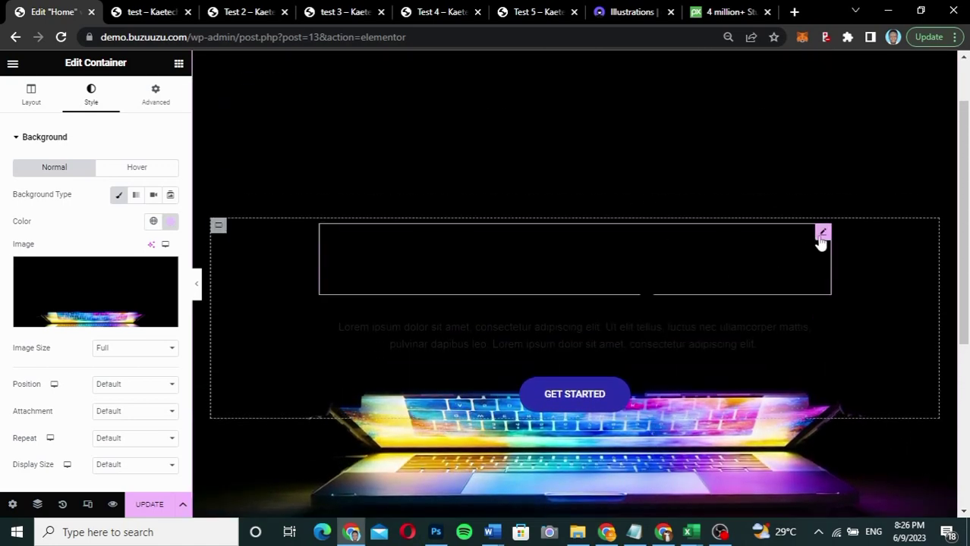
click(823, 233)
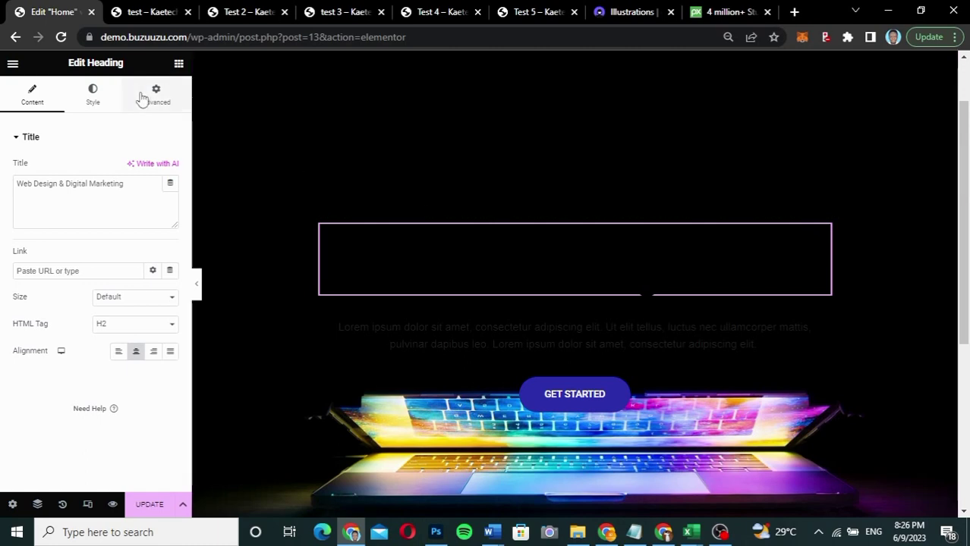
click(92, 97)
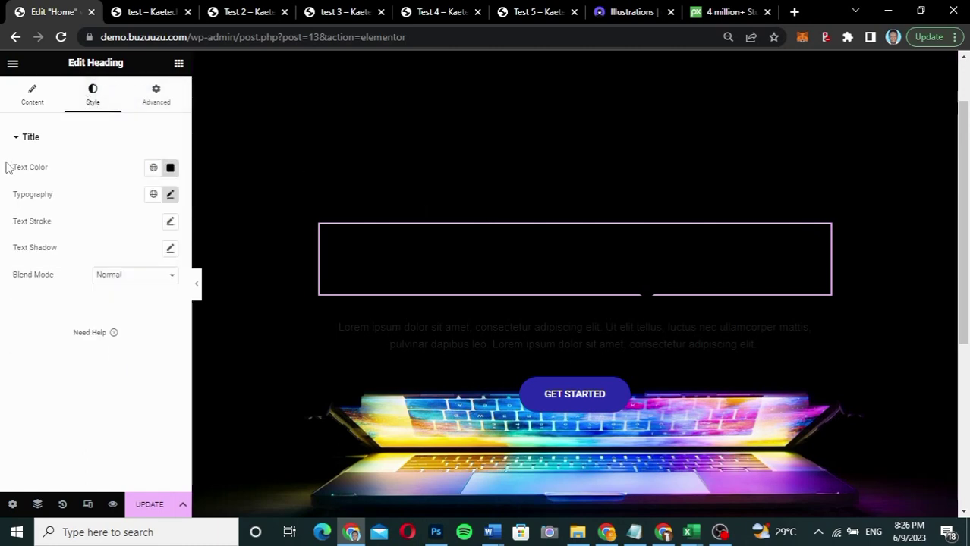
click(171, 167)
click(98, 221)
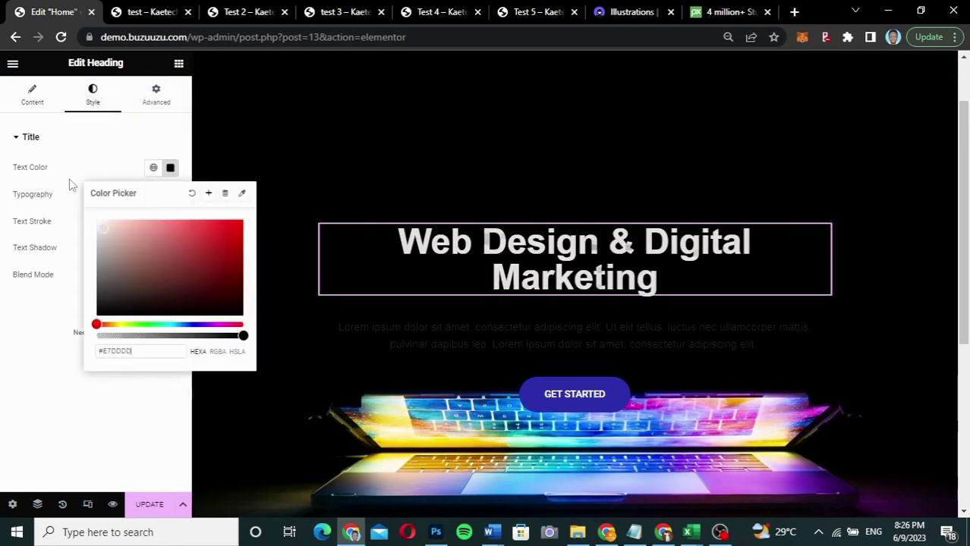
click(348, 271)
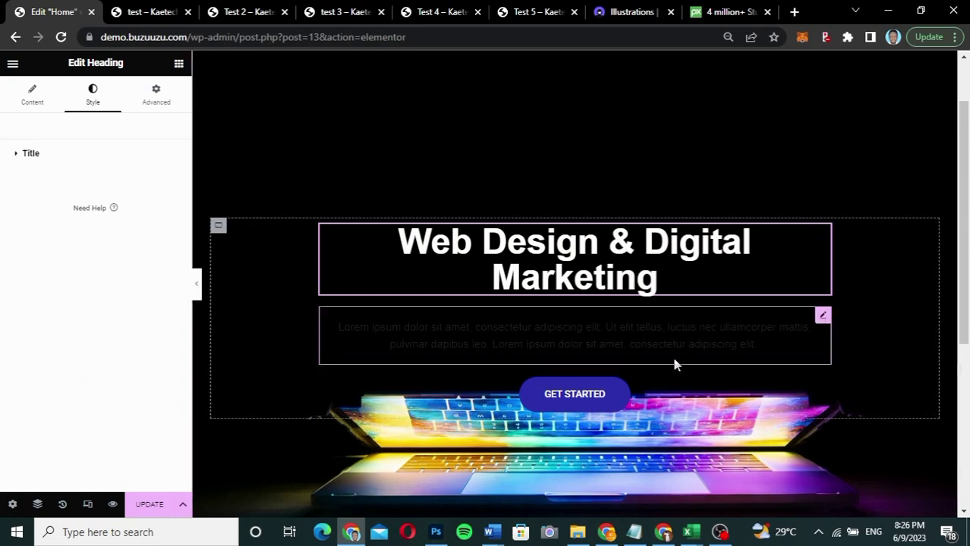
- Set the hero paragraph's text color to #FFFFFF and preview the hero with the editing panel hidden
click(824, 317)
click(170, 196)
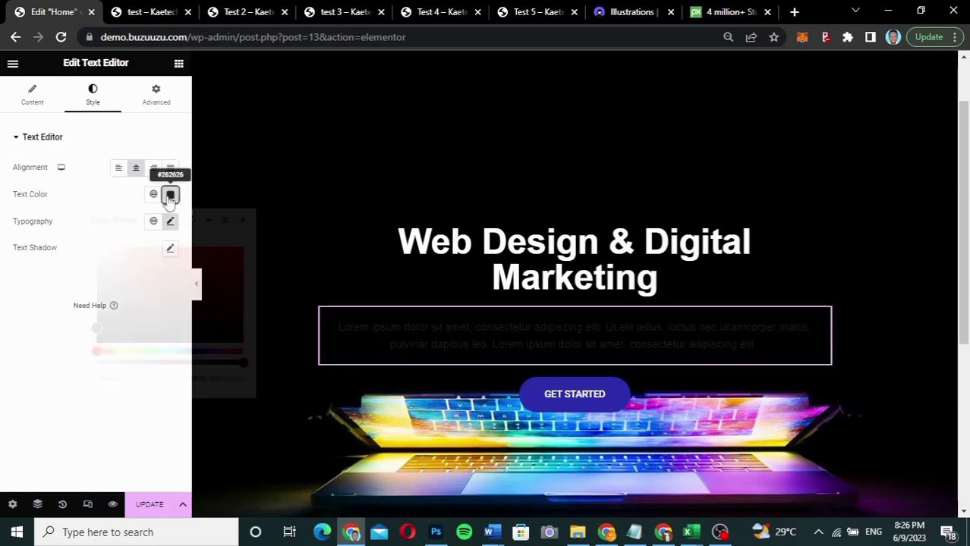
drag(96, 276, 87, 245)
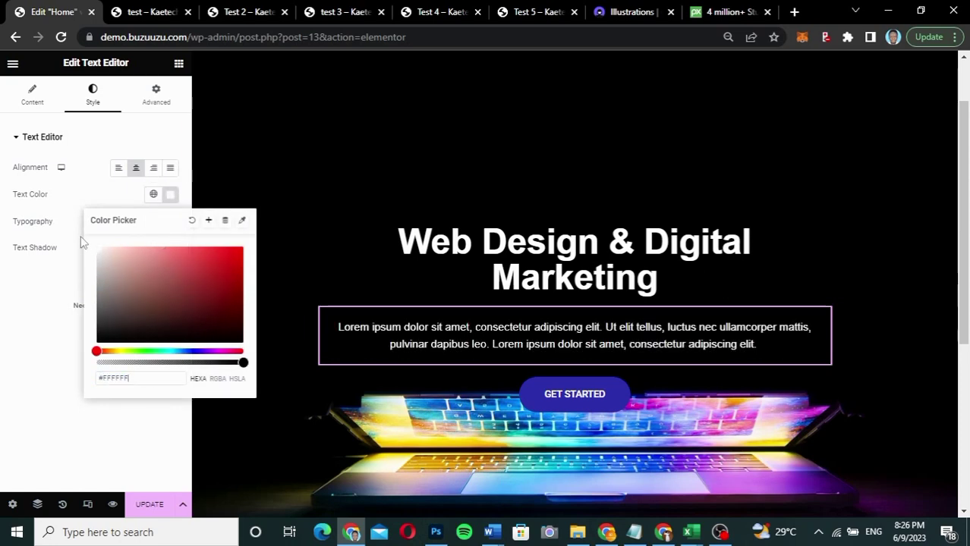
click(83, 196)
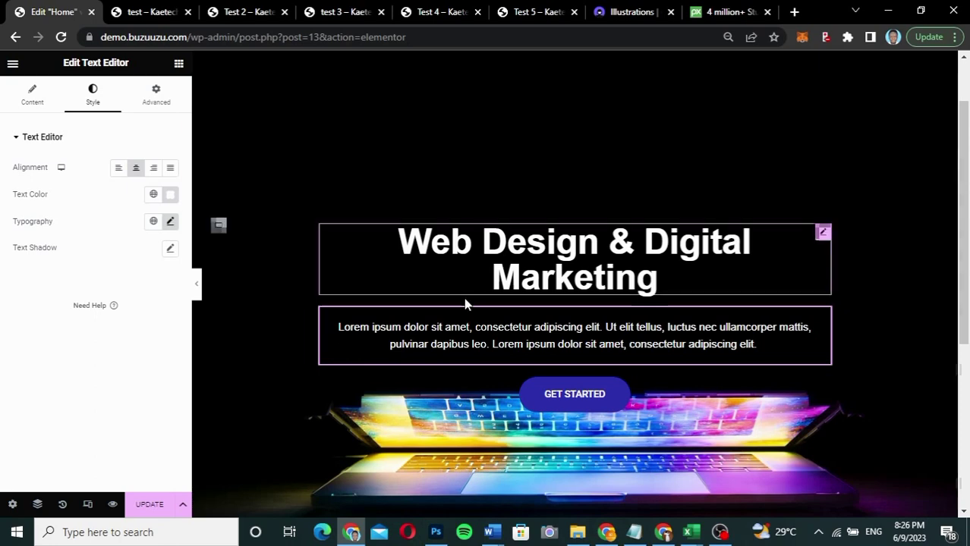
click(196, 284)
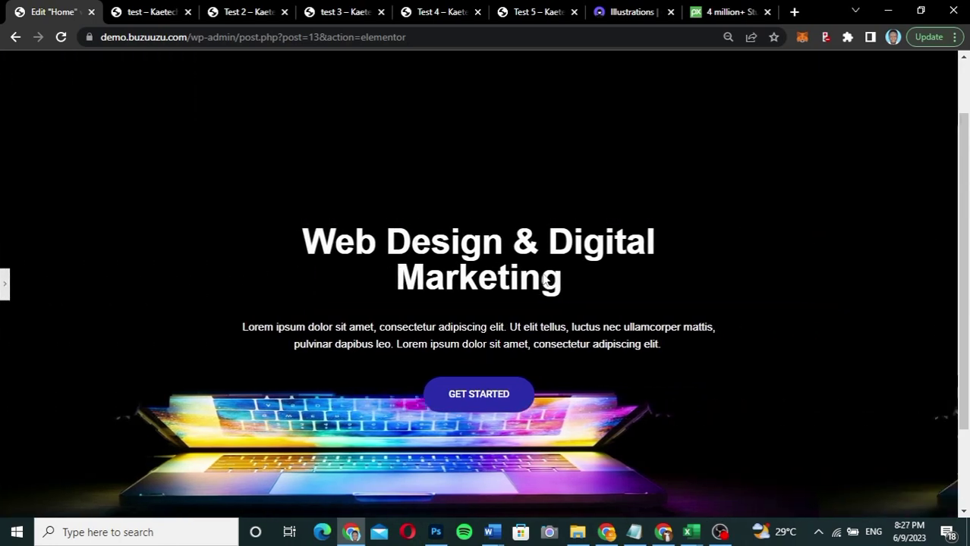
click(5, 287)
- Set the outer hero container's background image position to Bottom Center, repeat to No-repeat and display size to Cover
scroll(583, 238, up, 2)
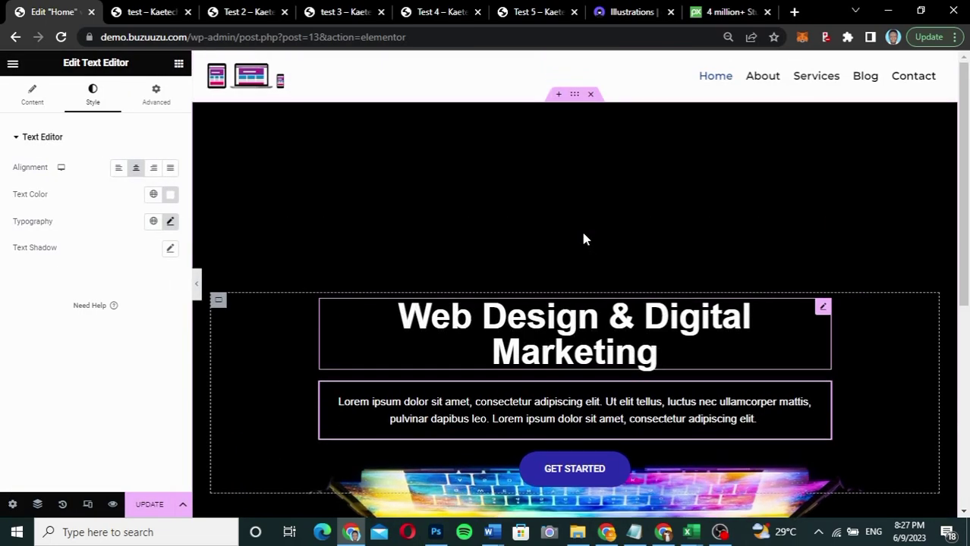
click(575, 95)
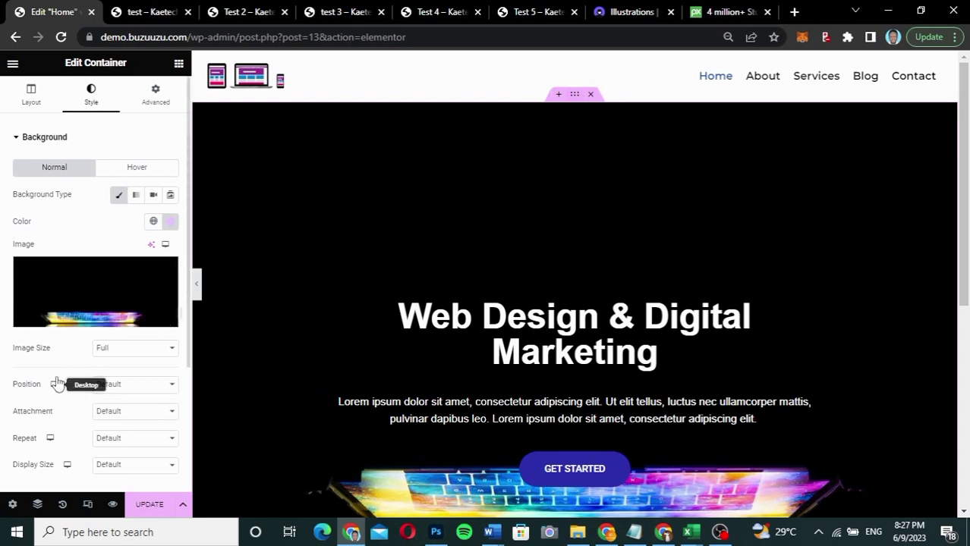
scroll(58, 373, down, 1)
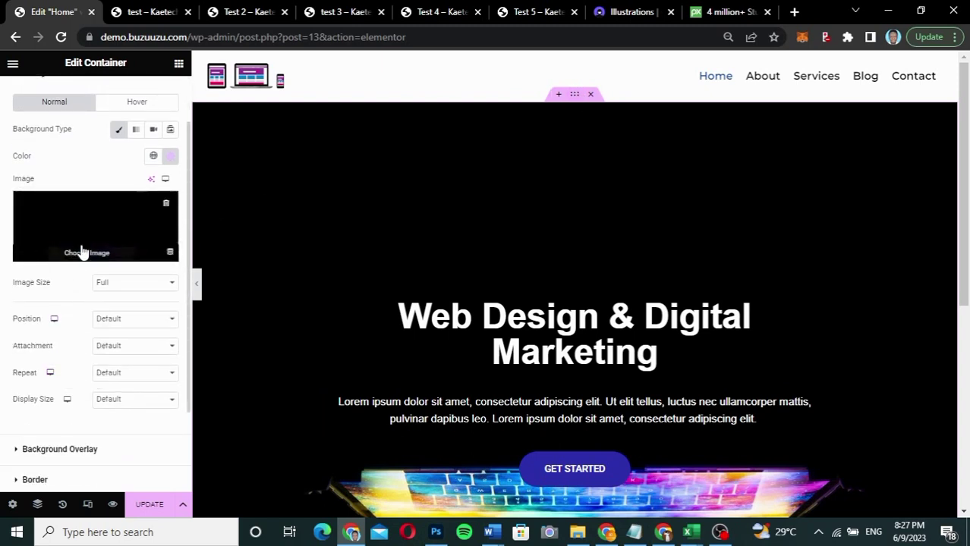
click(121, 320)
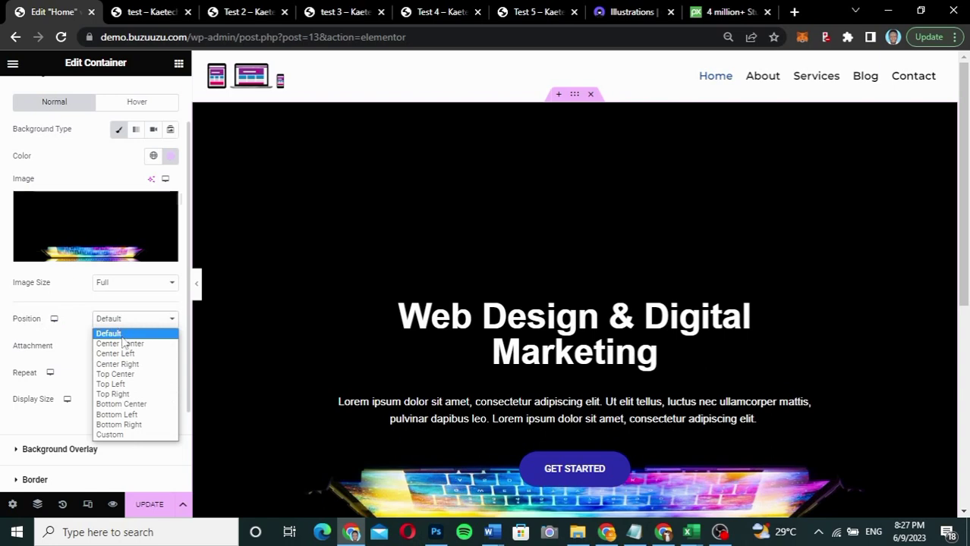
click(116, 406)
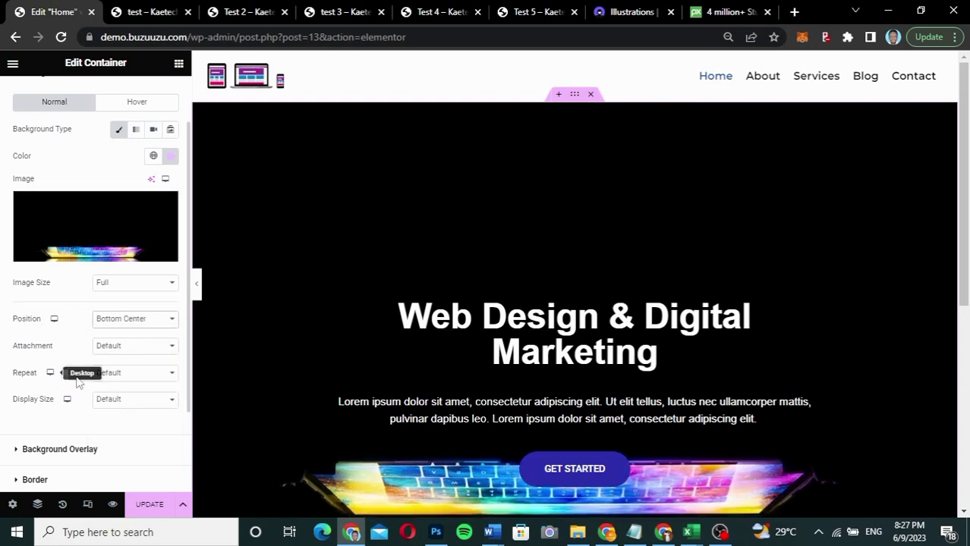
click(119, 375)
click(114, 397)
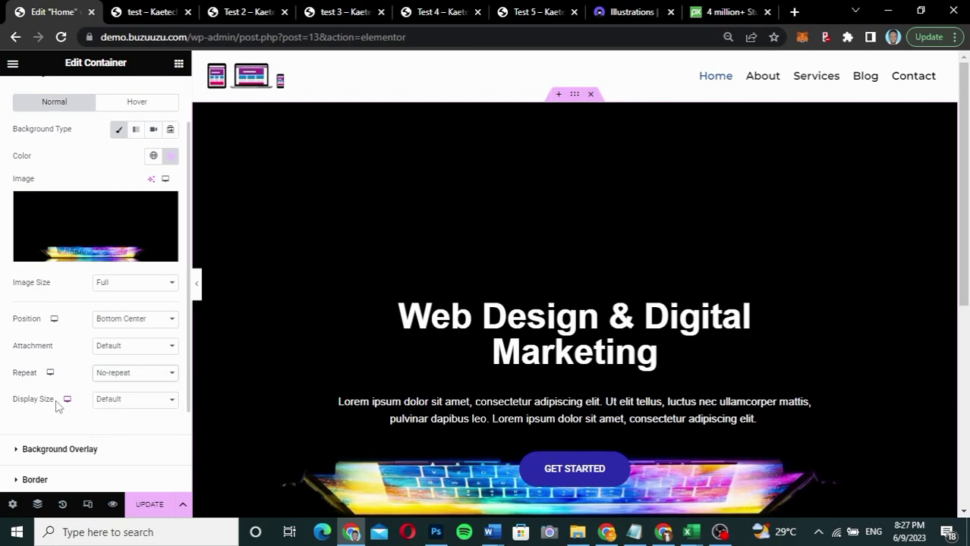
click(127, 403)
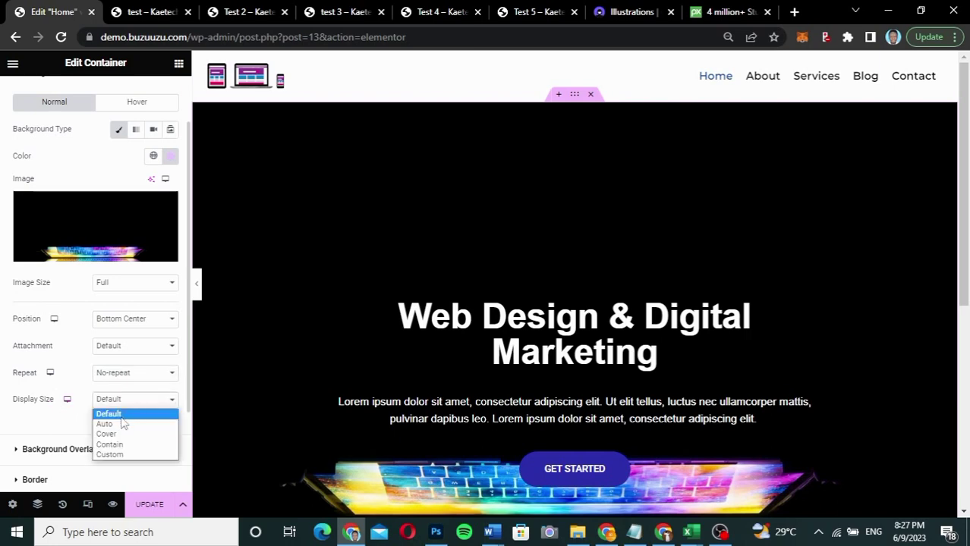
key(Escape)
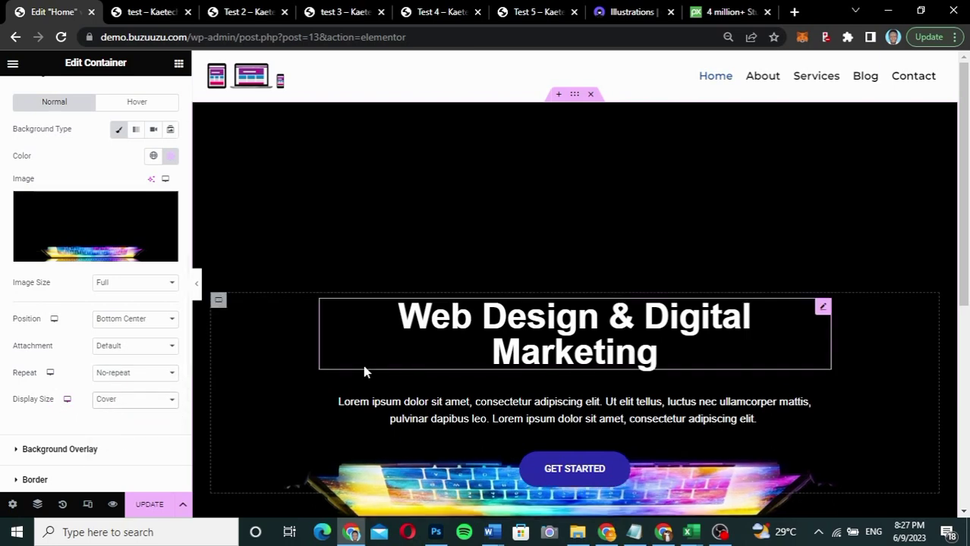
- Preview the hero with the editing panel hidden and compare it with the Test 4 page
scroll(581, 349, down, 2)
scroll(579, 348, down, 1)
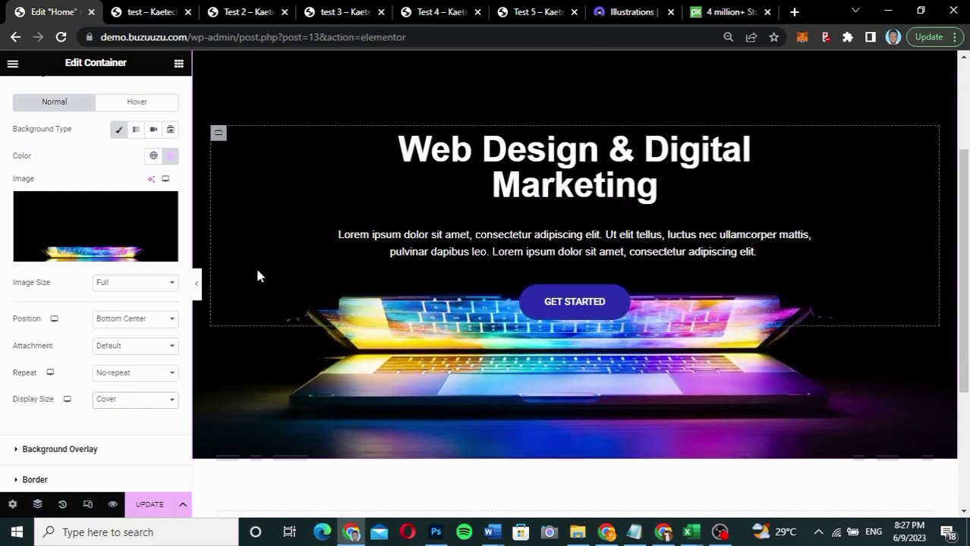
drag(197, 297, 196, 296)
click(196, 295)
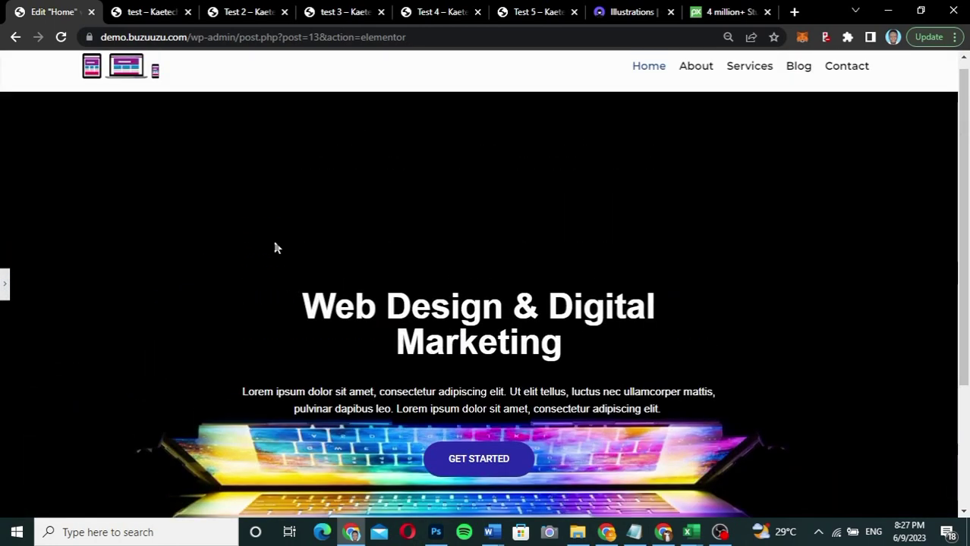
click(290, 96)
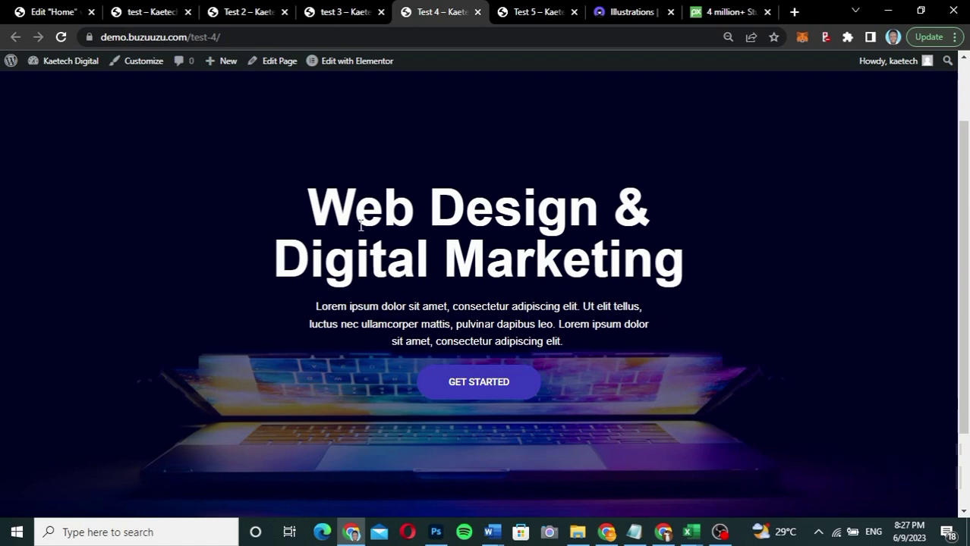
- Back in the Home page editor, set the hero heading's font size to 80 px
click(58, 19)
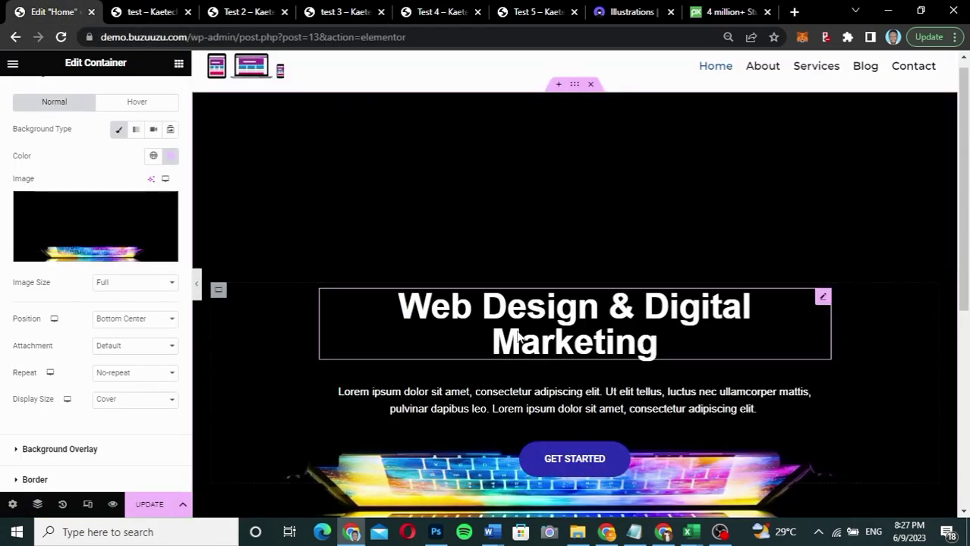
click(823, 299)
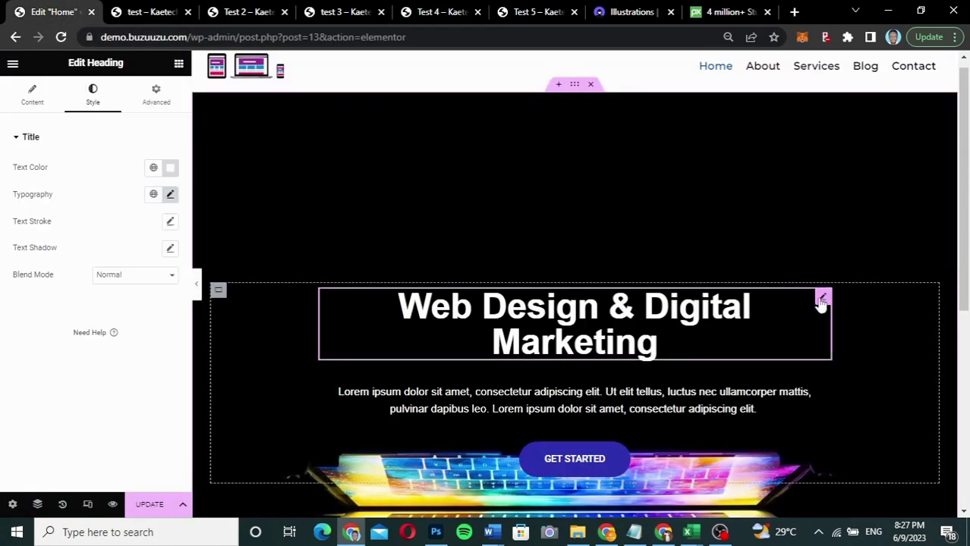
click(169, 196)
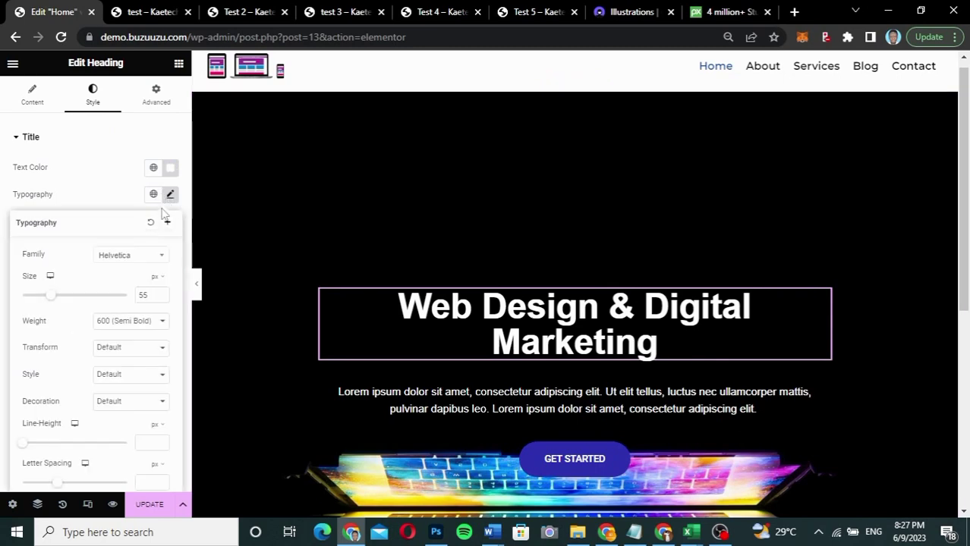
double_click(151, 296)
text(80)
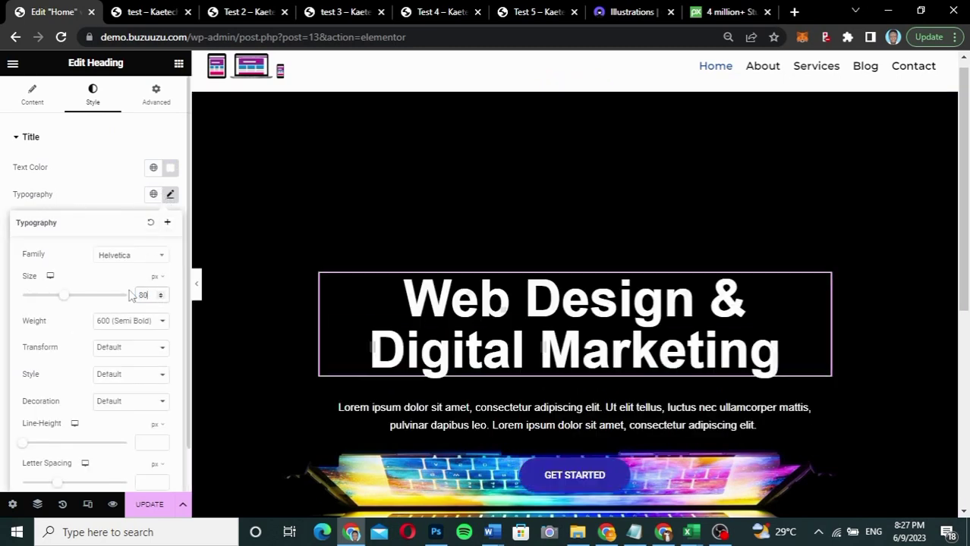
scroll(611, 404, down, 2)
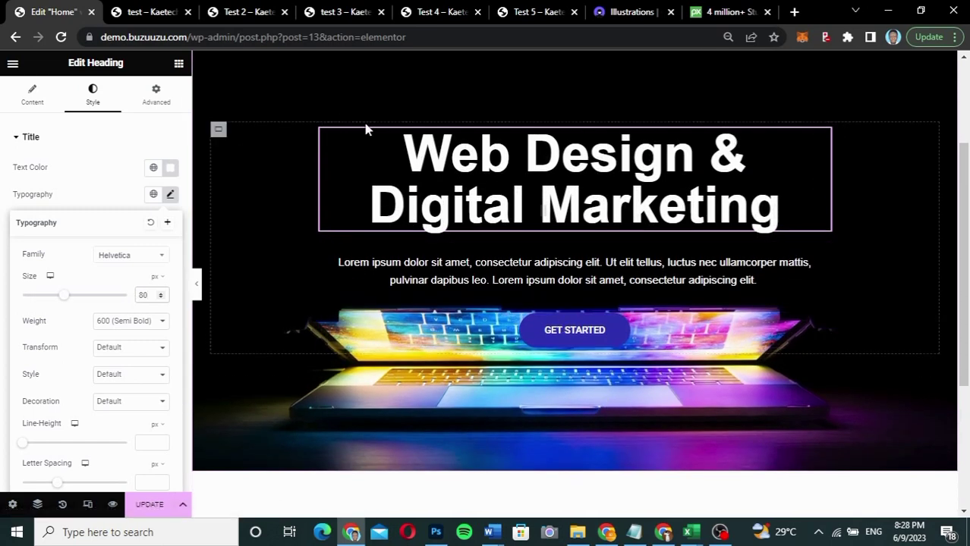
- Set the outer hero container's top padding to 0 px and check the text's position over the laptop image
scroll(366, 131, up, 2)
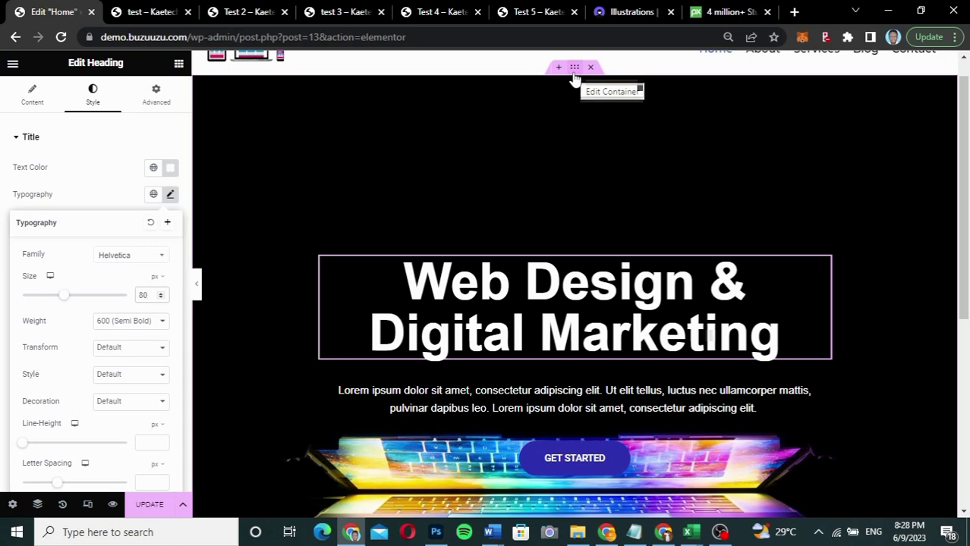
click(574, 70)
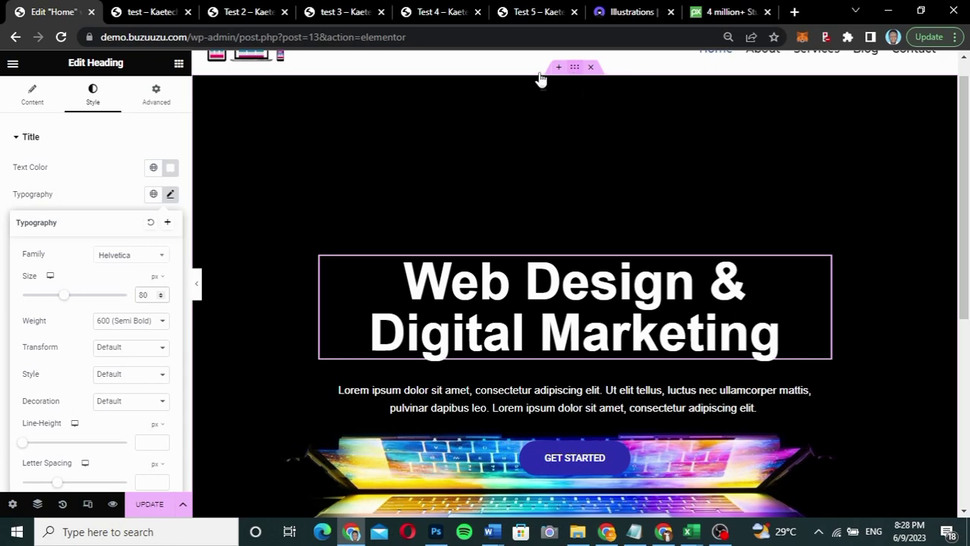
click(157, 97)
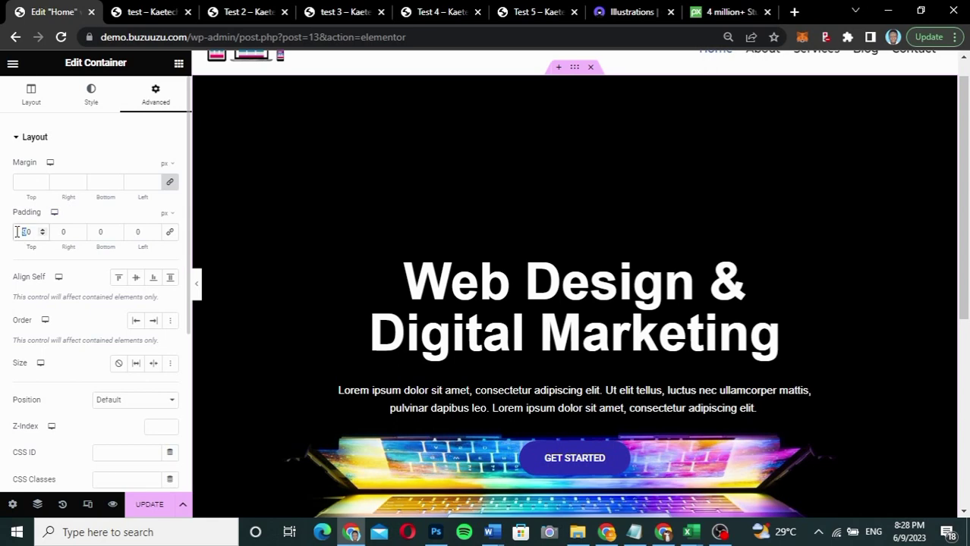
text(50)
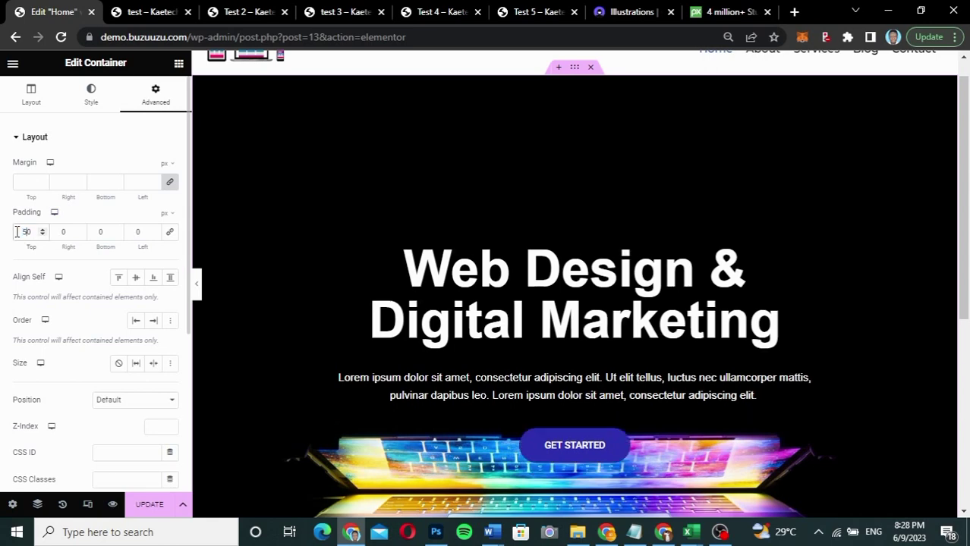
drag(28, 231, 22, 232)
text(30)
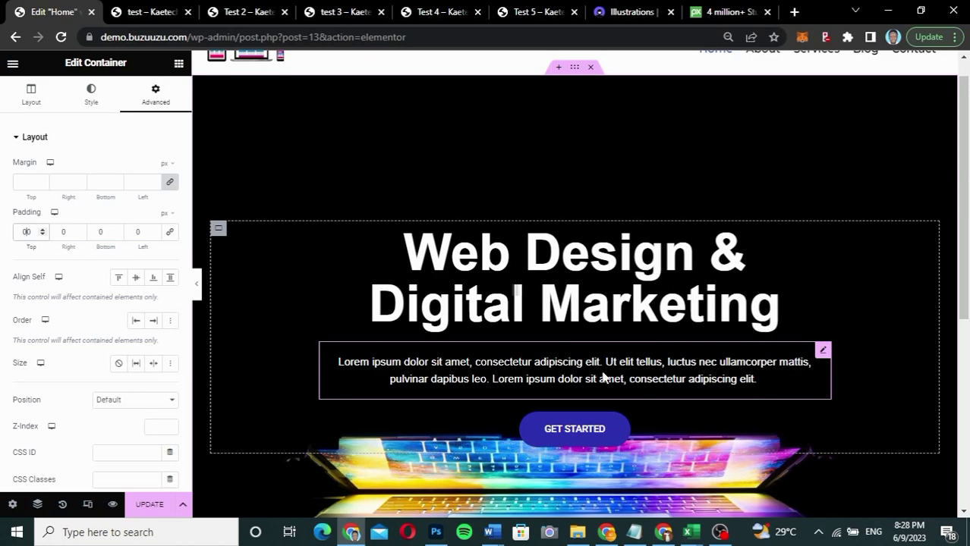
scroll(604, 377, down, 3)
scroll(604, 377, up, 4)
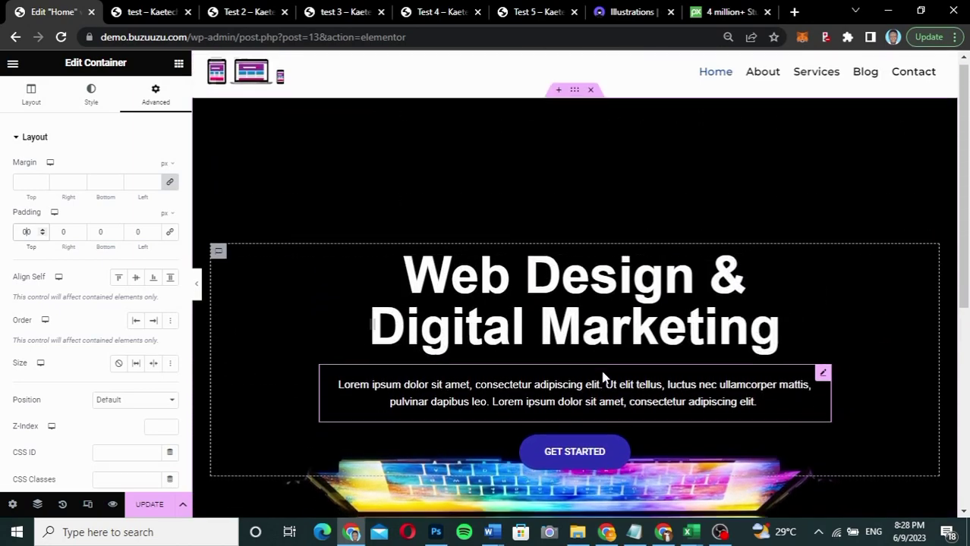
- Add a classic background overlay to the outer hero container in dark blue #03054F
click(92, 94)
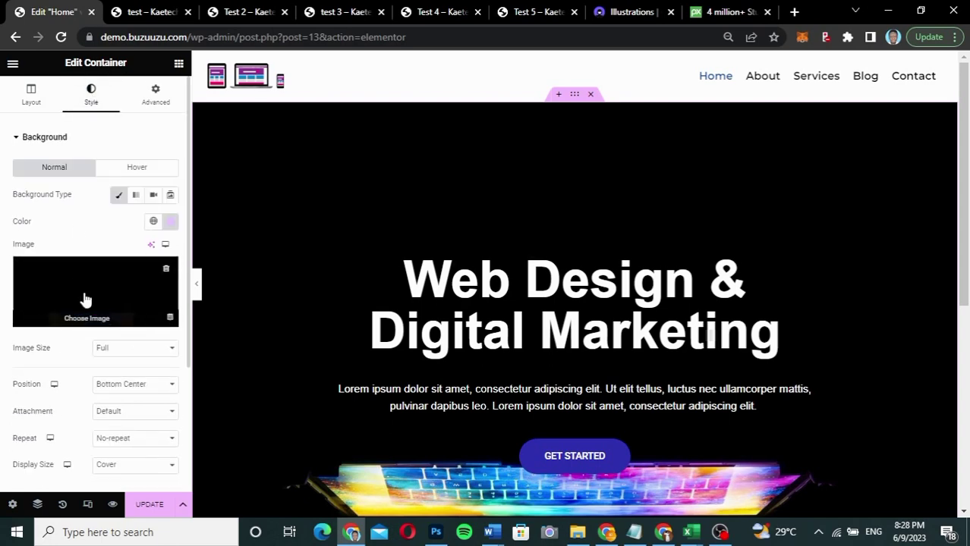
scroll(83, 299, down, 3)
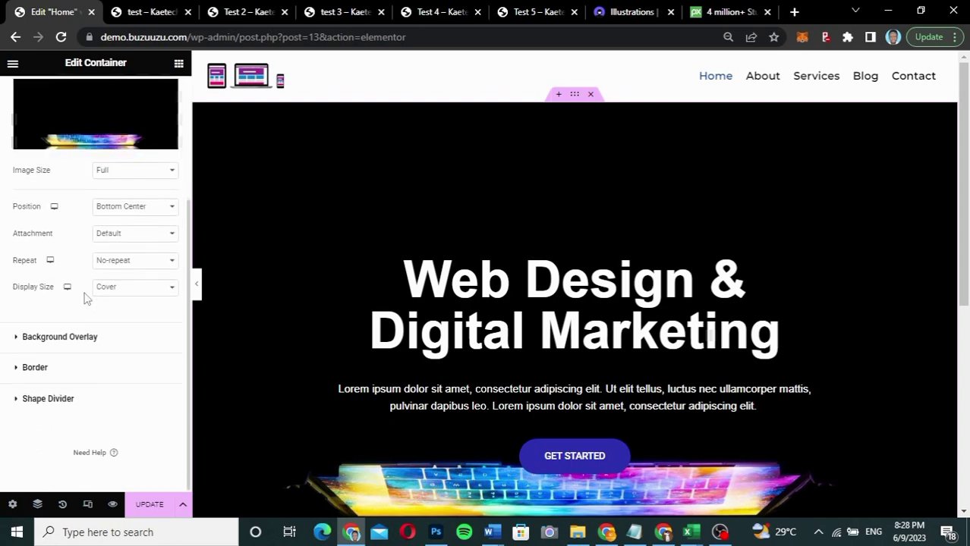
click(47, 340)
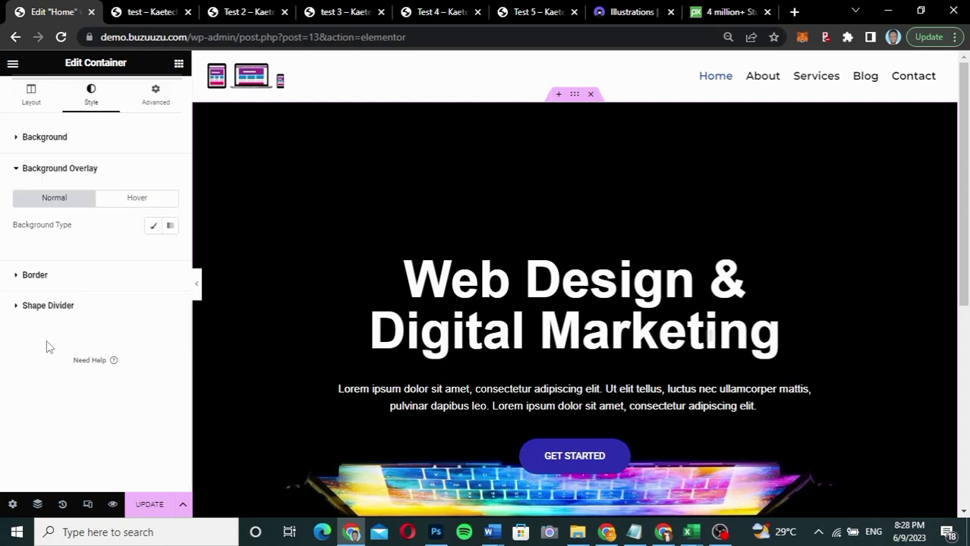
click(155, 226)
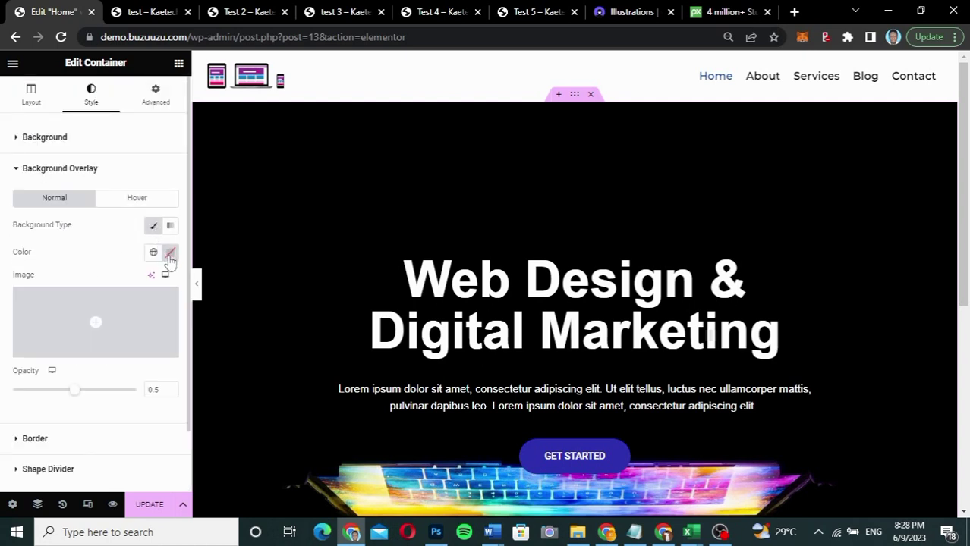
click(170, 253)
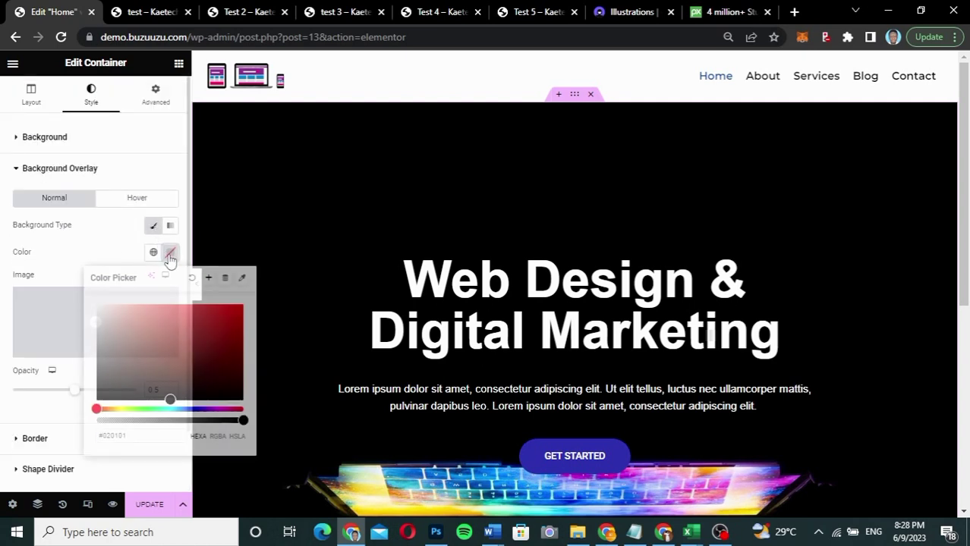
click(195, 410)
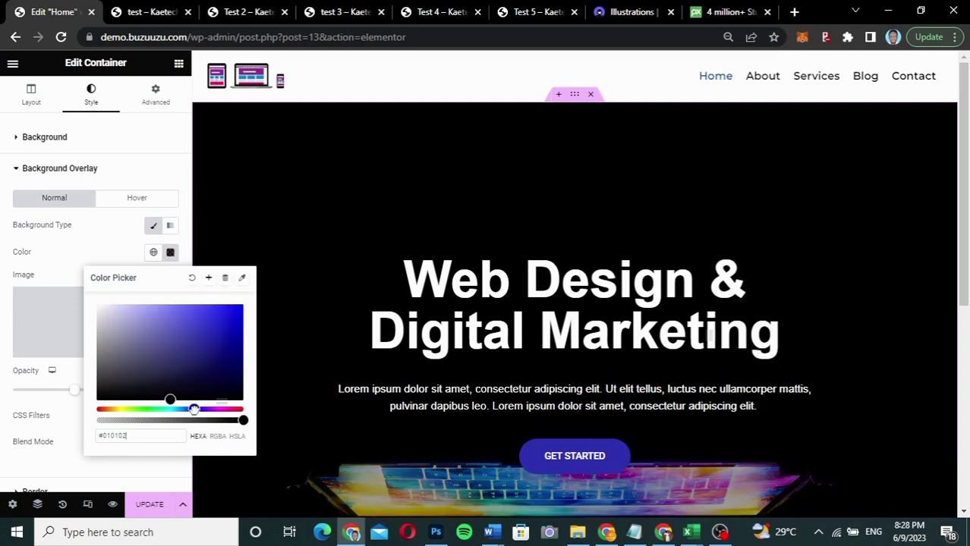
click(237, 371)
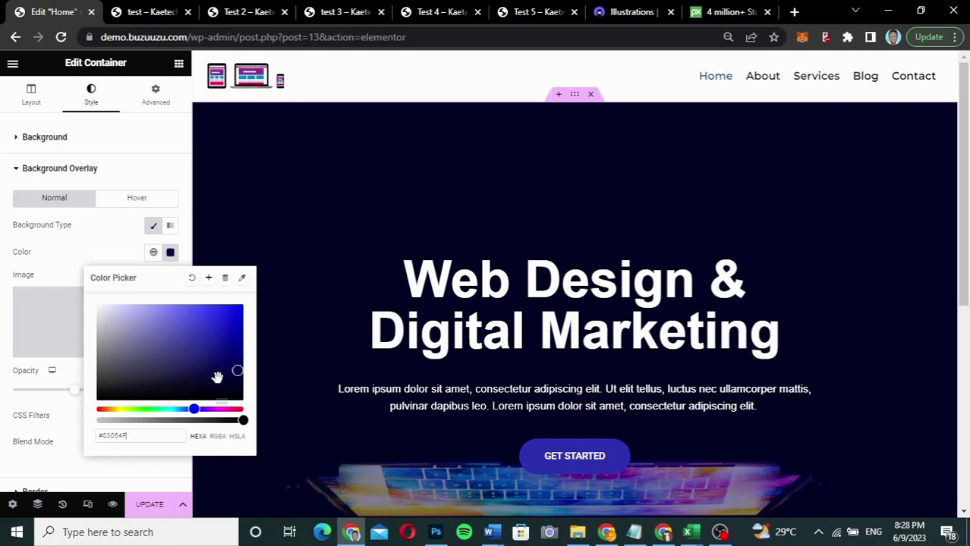
click(91, 245)
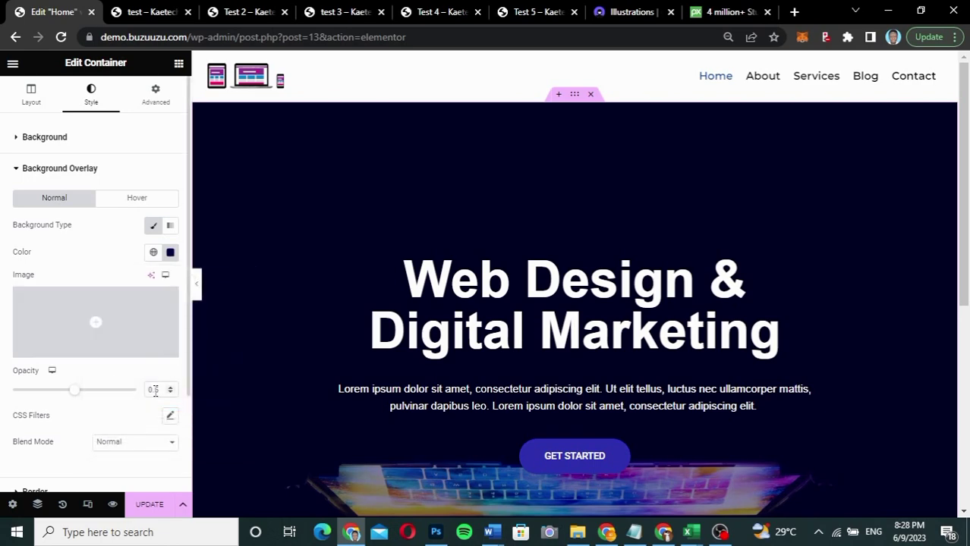
- Set the background overlay's opacity to 0.60 and preview the hero with the editing panel hidden
click(159, 391)
key(BackSpace)
key(BackSpace)
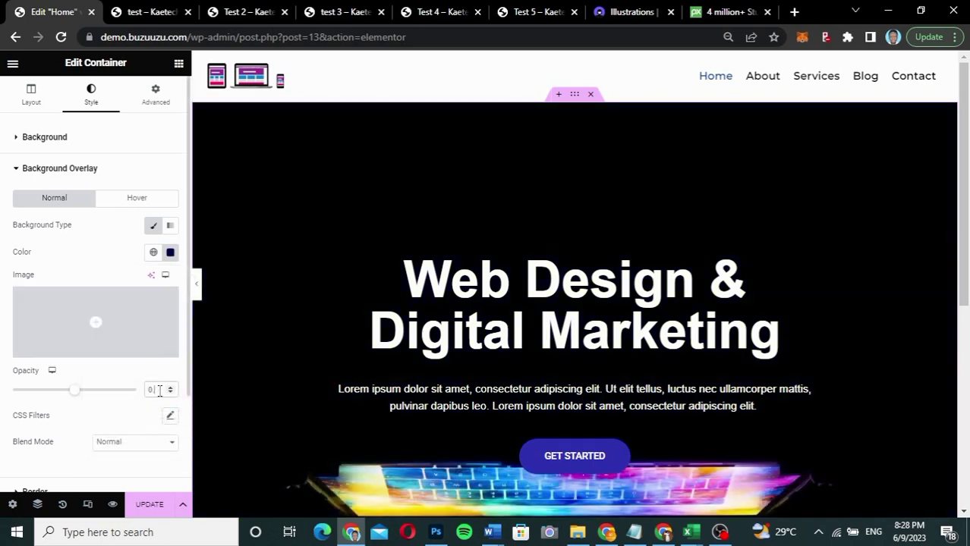
text(.68)
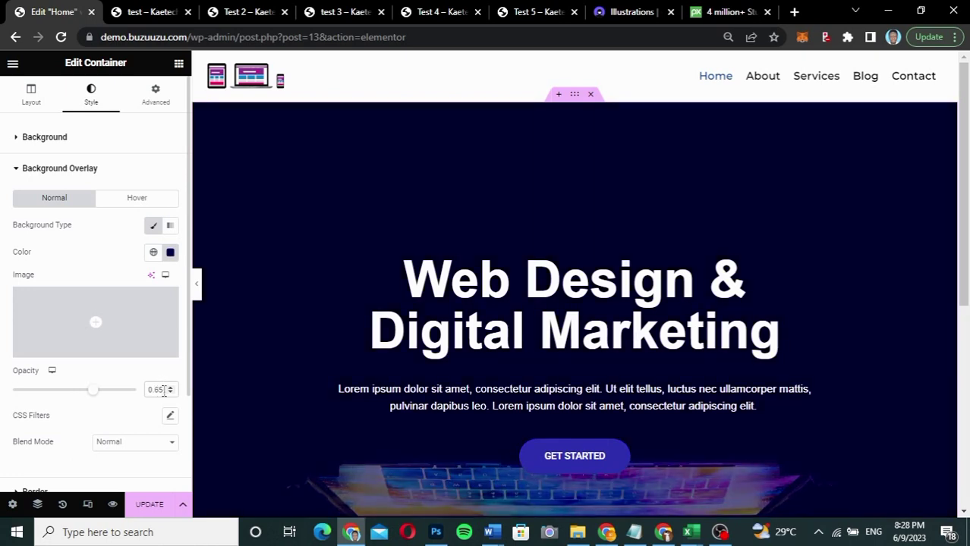
key(BackSpace)
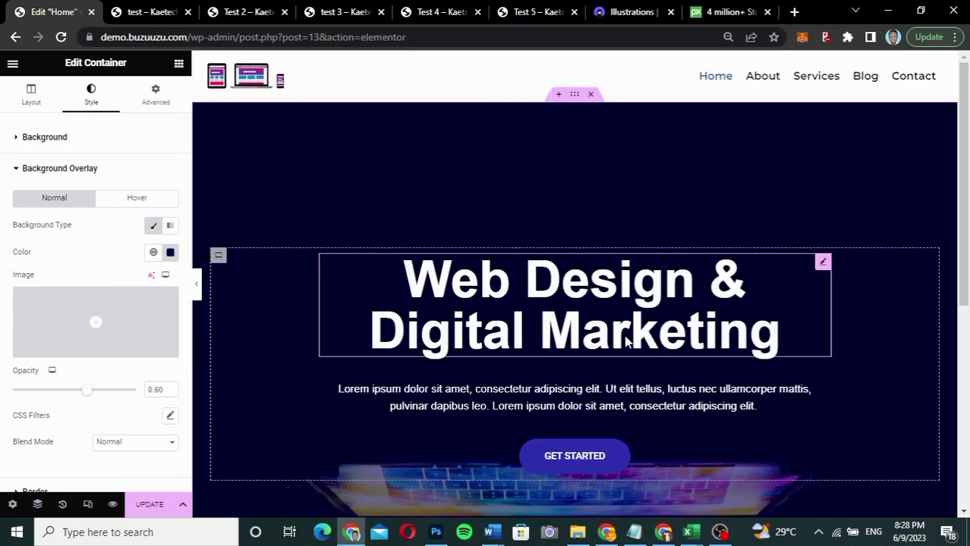
scroll(626, 342, down, 4)
scroll(626, 343, up, 3)
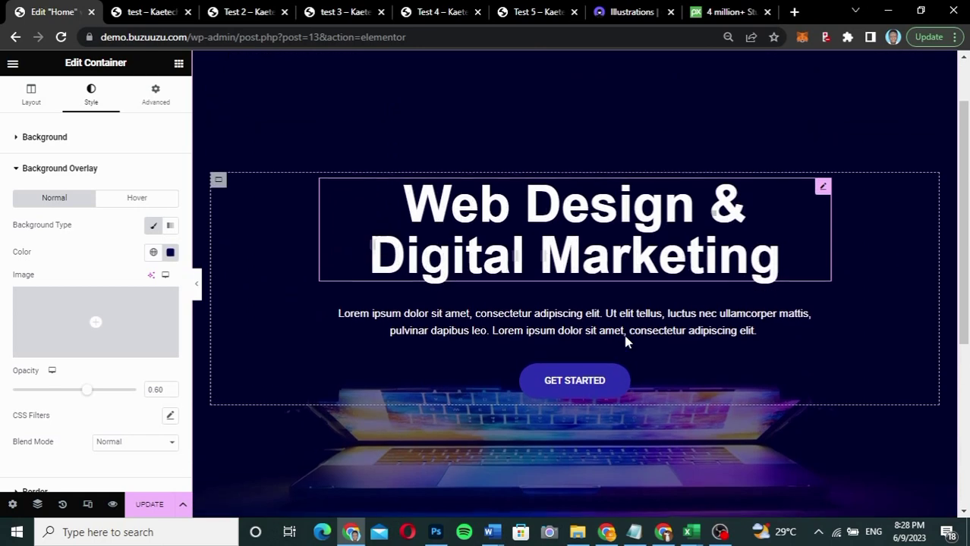
click(199, 293)
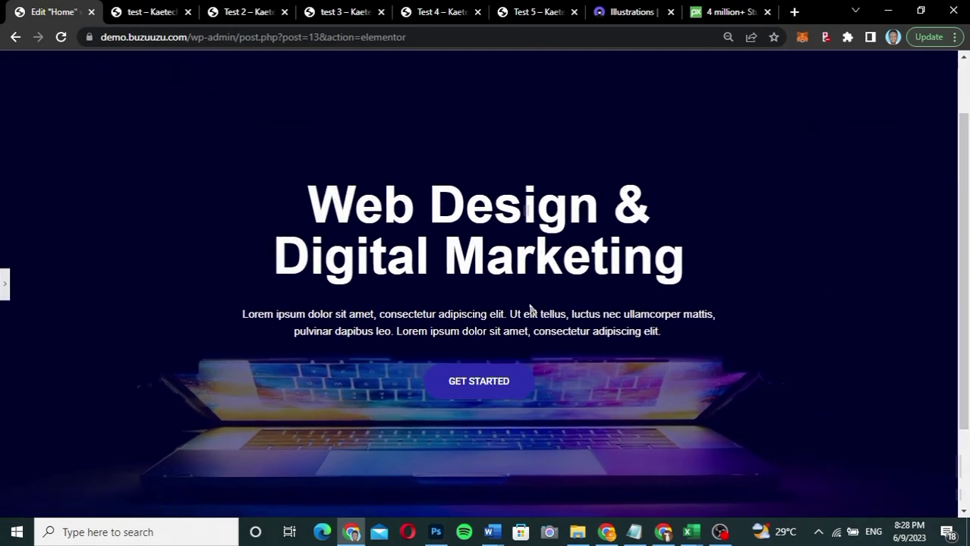
scroll(593, 298, up, 1)
scroll(594, 299, down, 2)
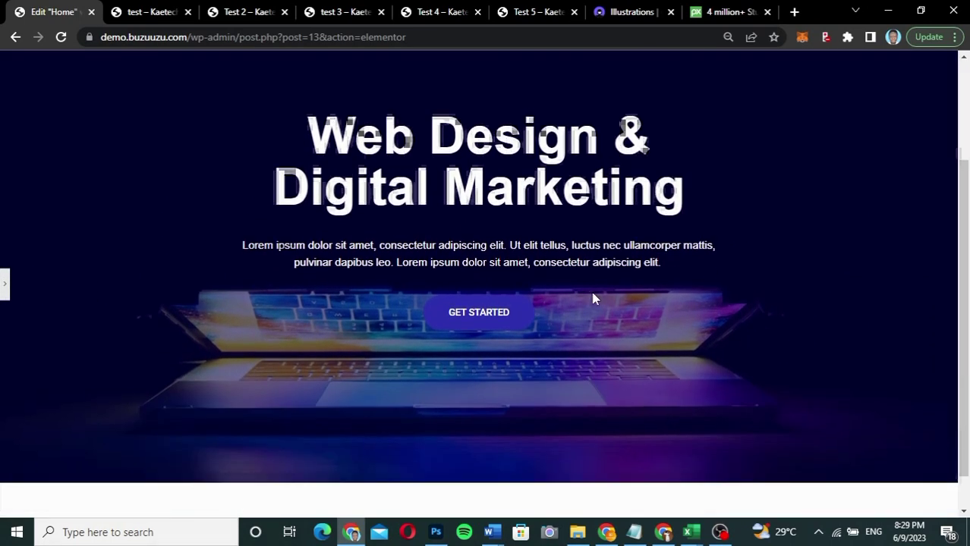
scroll(594, 299, up, 1)
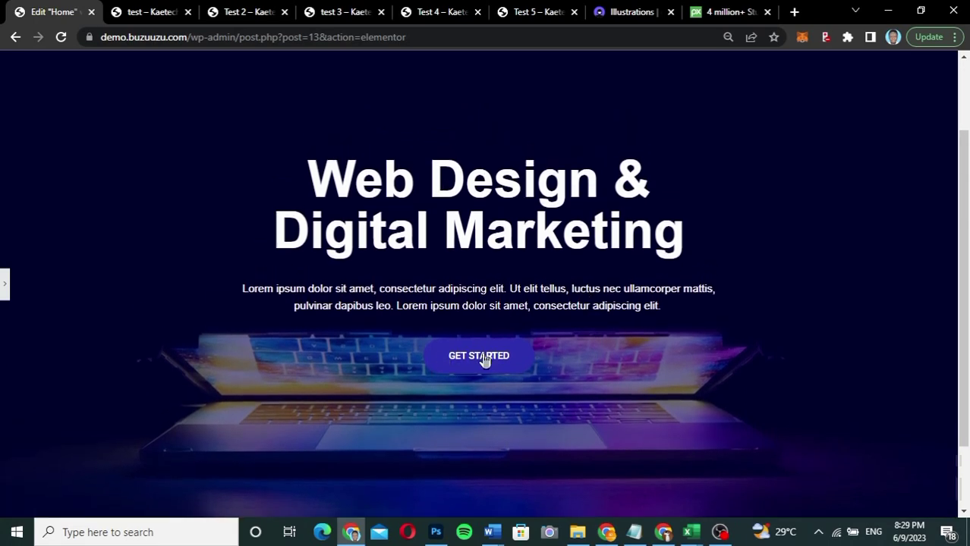
click(4, 290)
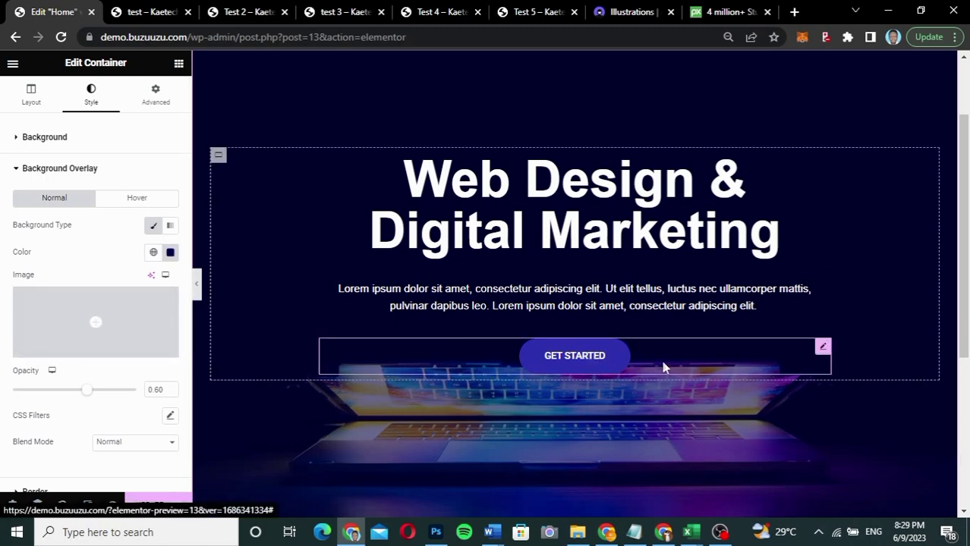
- Set the GET STARTED button's font family to Helvetica
click(823, 347)
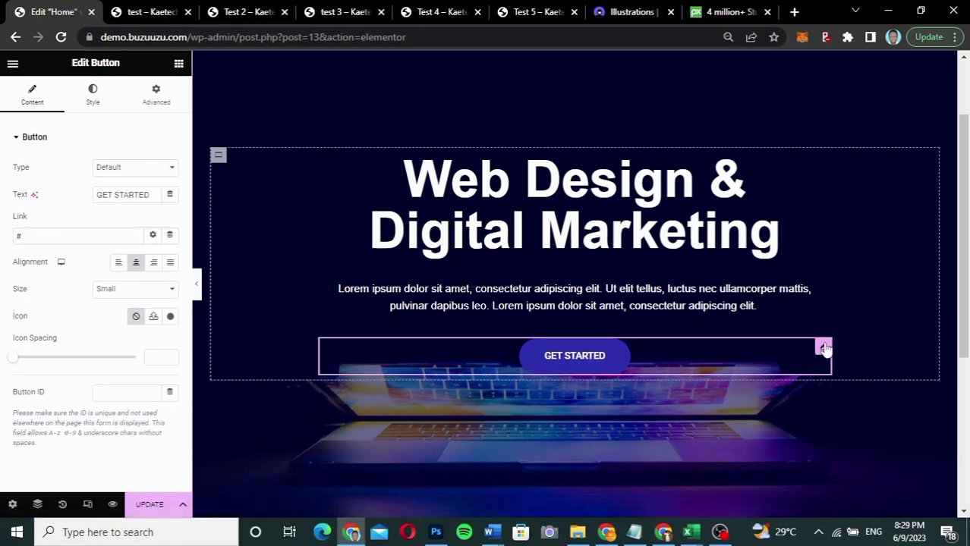
click(96, 101)
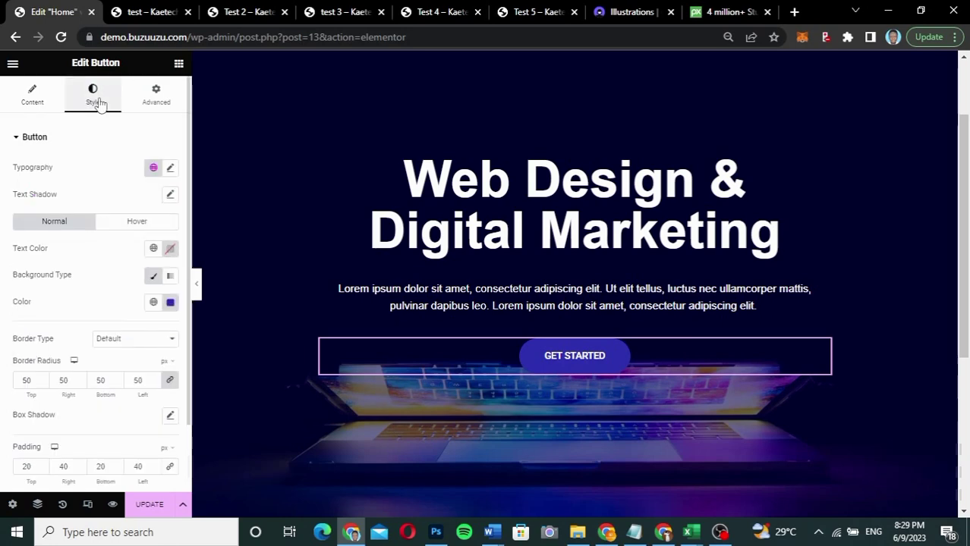
click(168, 169)
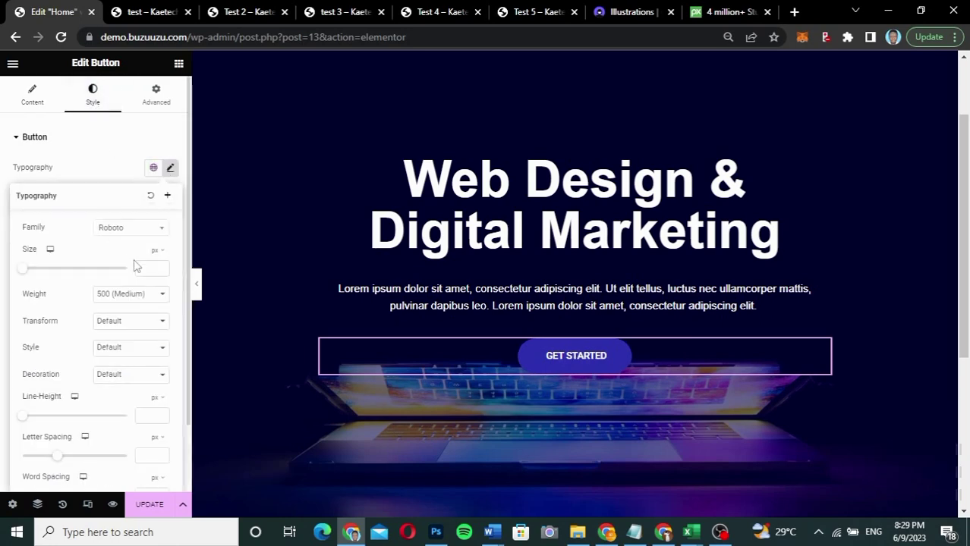
click(141, 232)
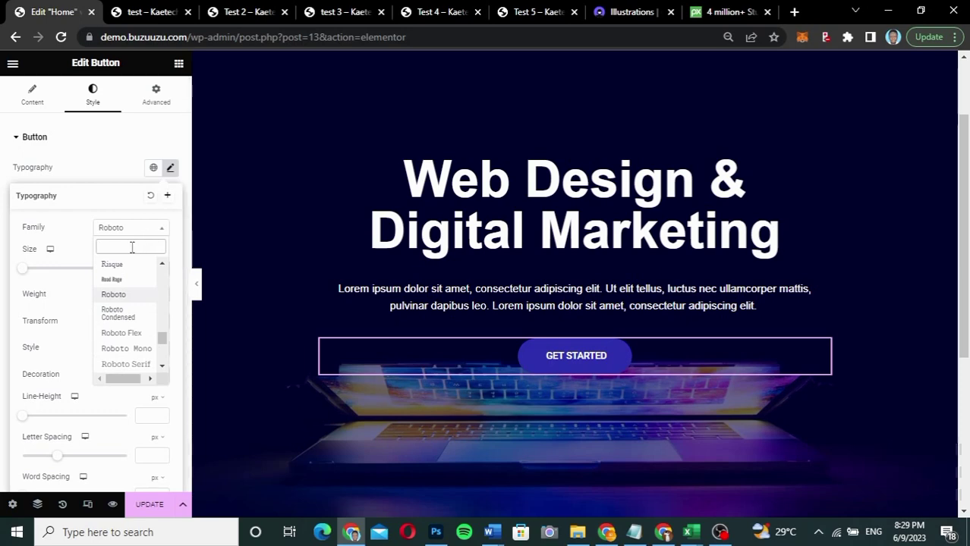
text(HEL)
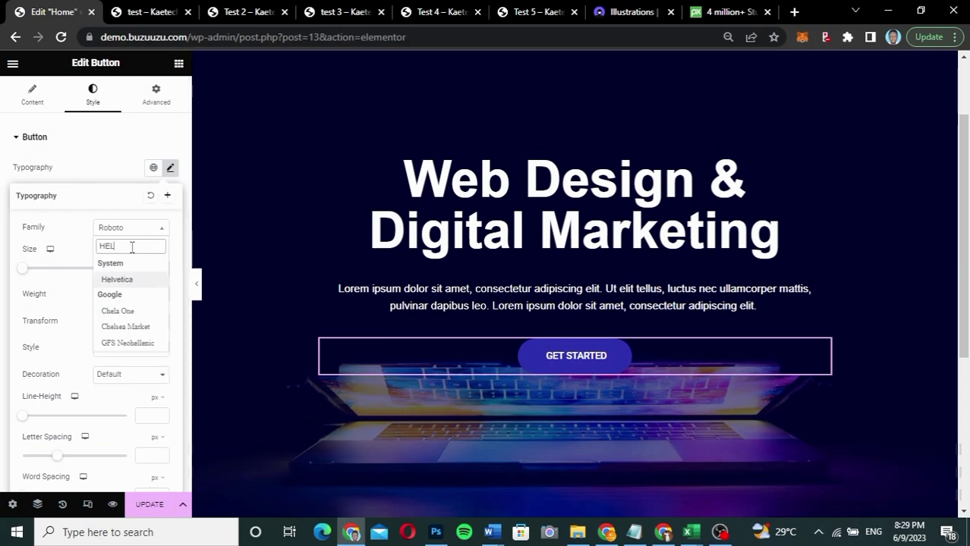
click(116, 279)
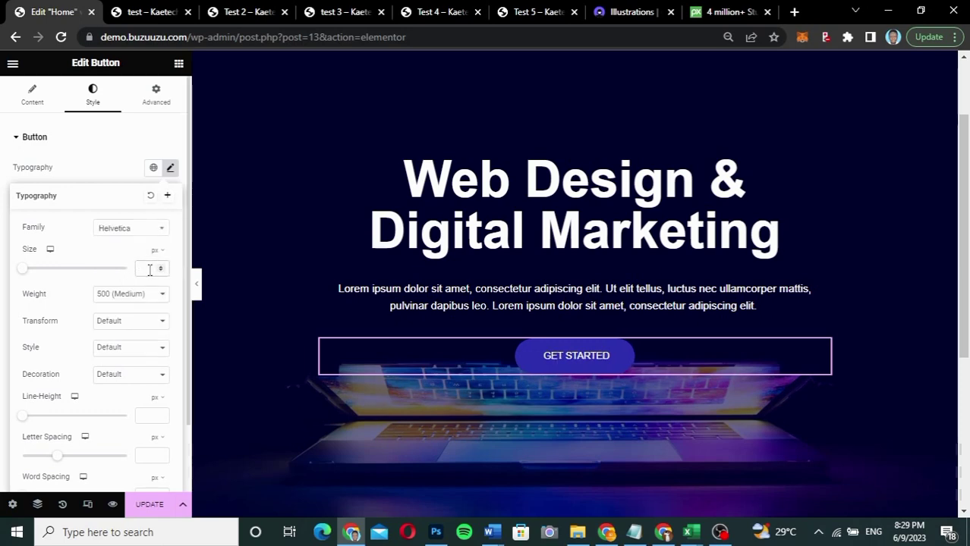
- Set the button text's size to 20 px and weight to 700 (Bold), and preview the hero with the editing panel hidden
text(20)
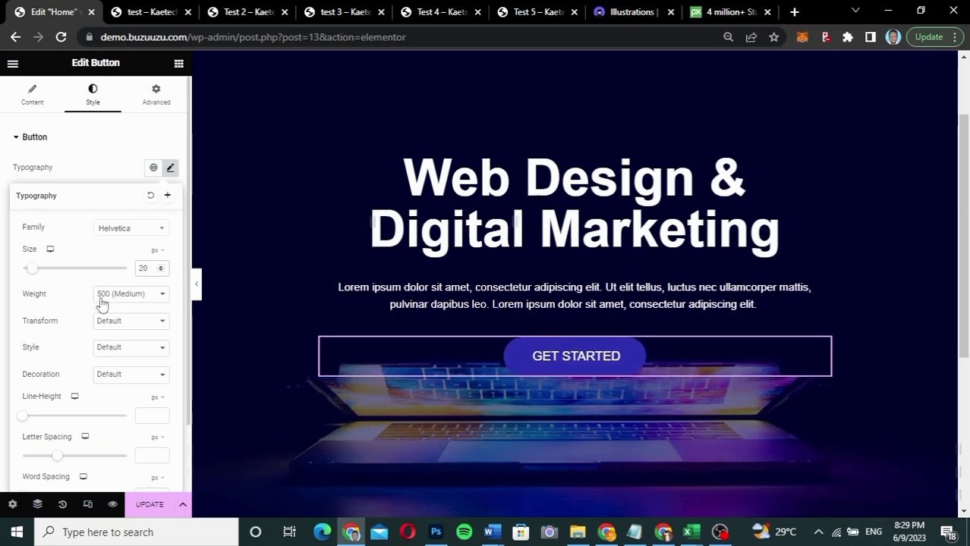
click(118, 296)
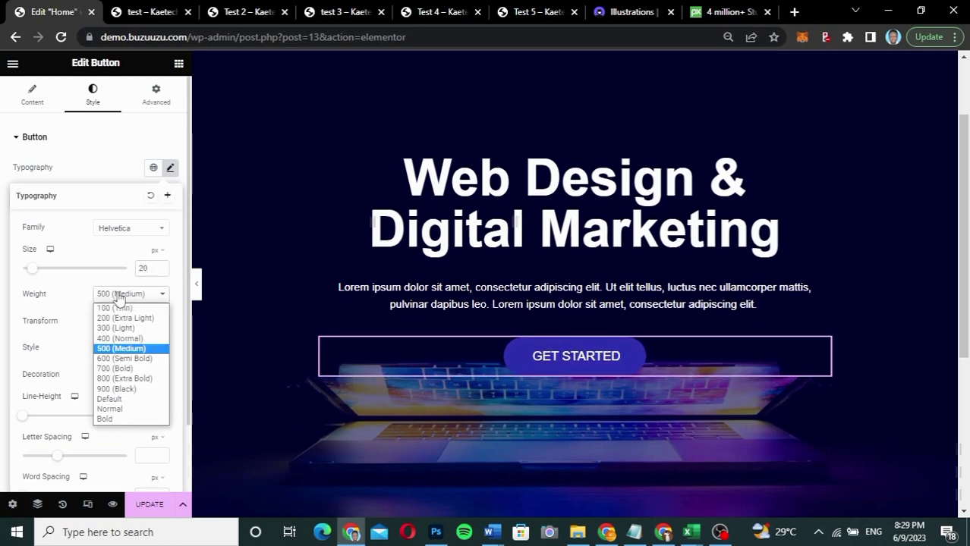
click(116, 369)
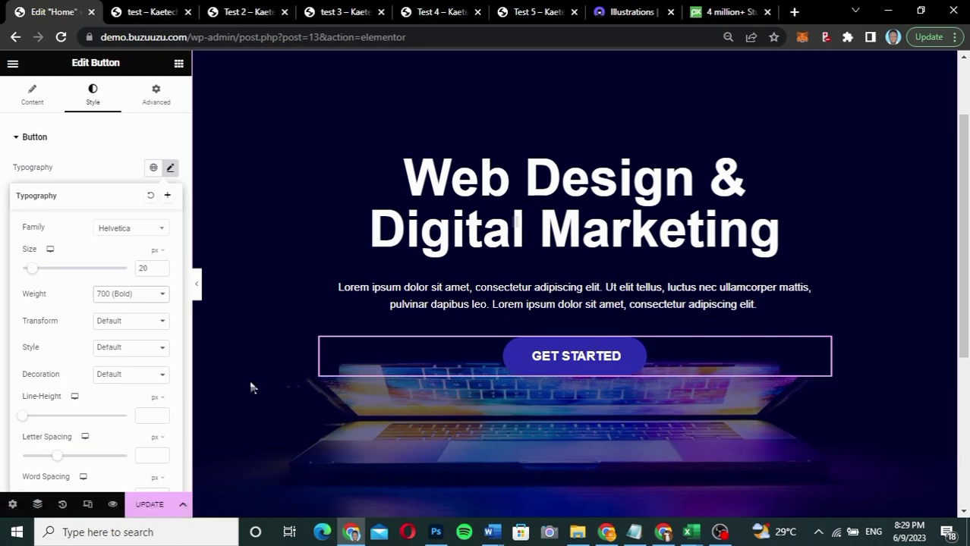
click(197, 292)
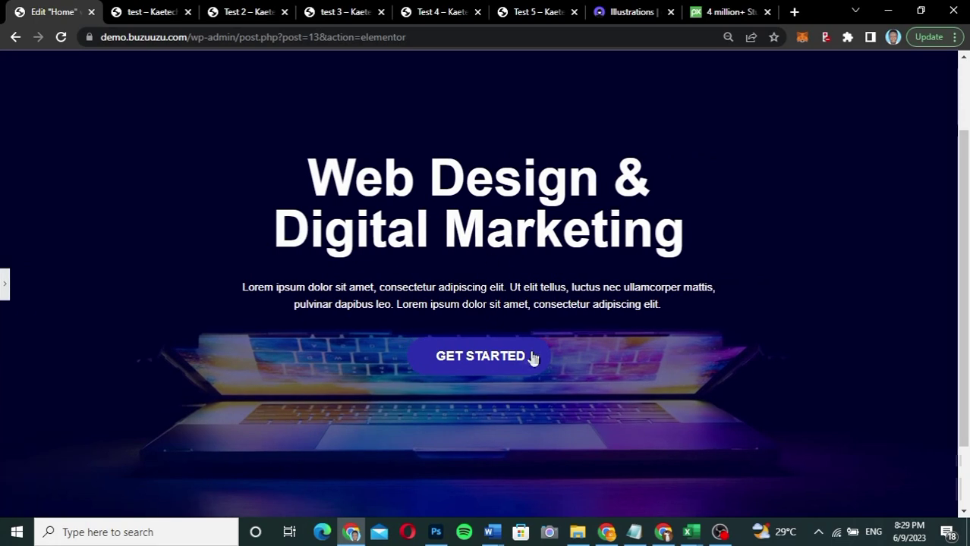
click(4, 281)
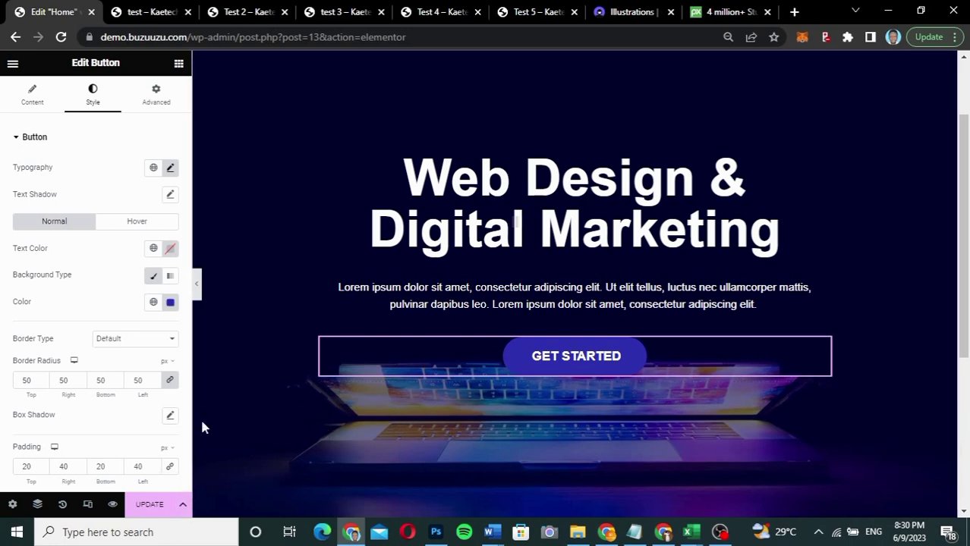
- Review the Test 4 demo page's hero to compare it with the recreated layout
click(434, 12)
scroll(703, 345, down, 2)
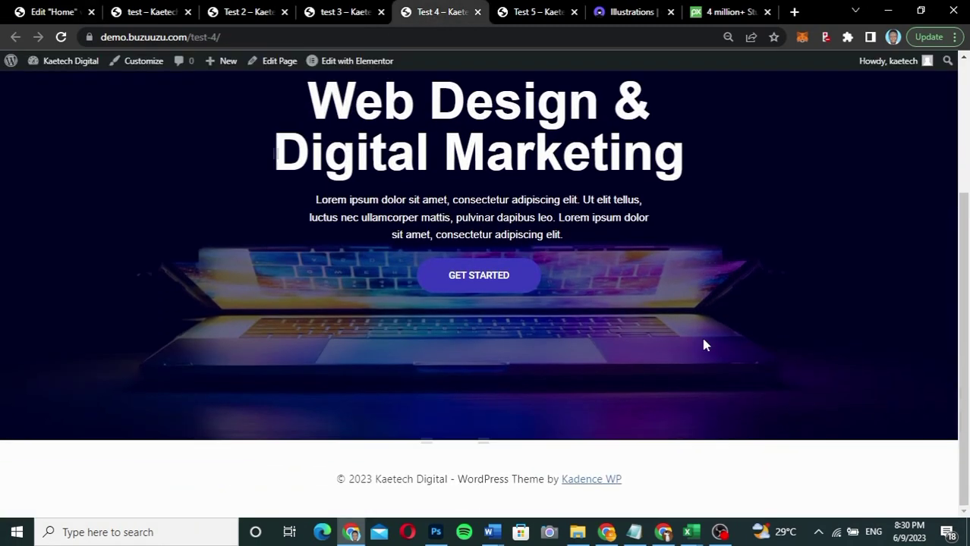
scroll(704, 345, up, 3)
scroll(703, 345, down, 3)
scroll(704, 346, up, 2)
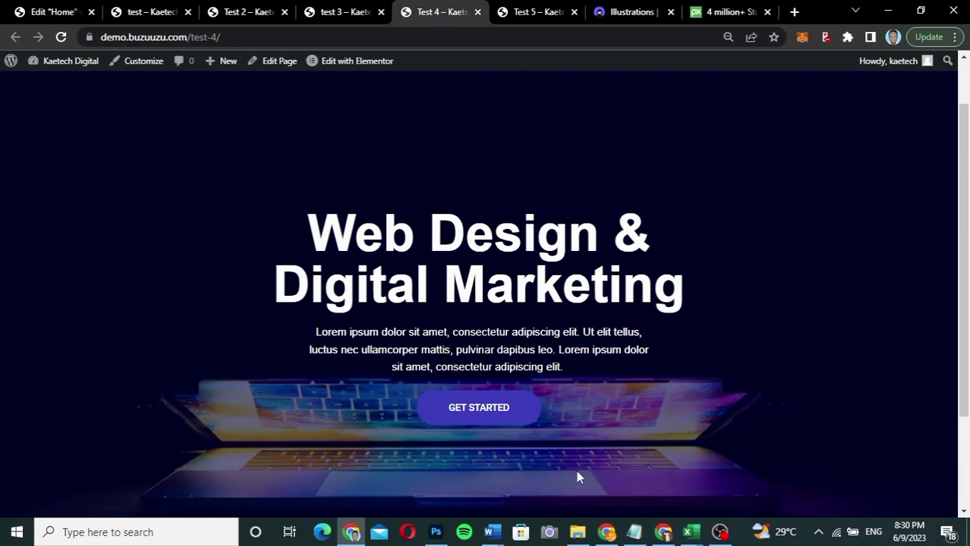
- Switch to the Figma prototype, advance to the slider wireframe, and examine the matching hero on the Test 5 demo page
click(607, 532)
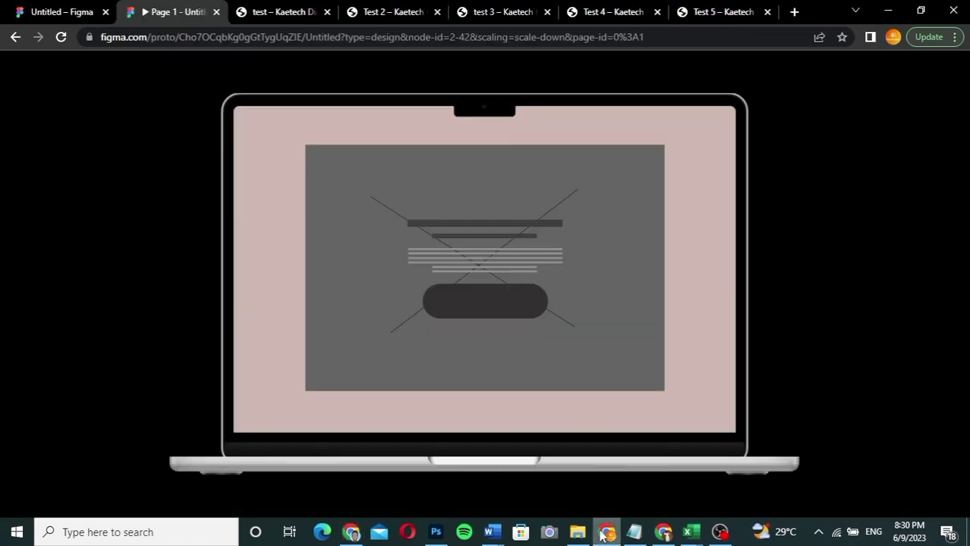
click(537, 340)
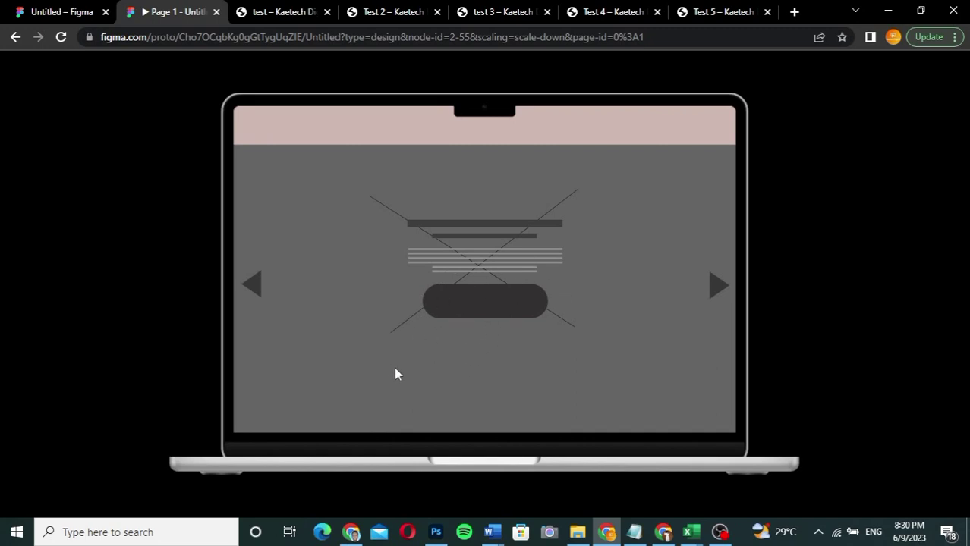
click(350, 534)
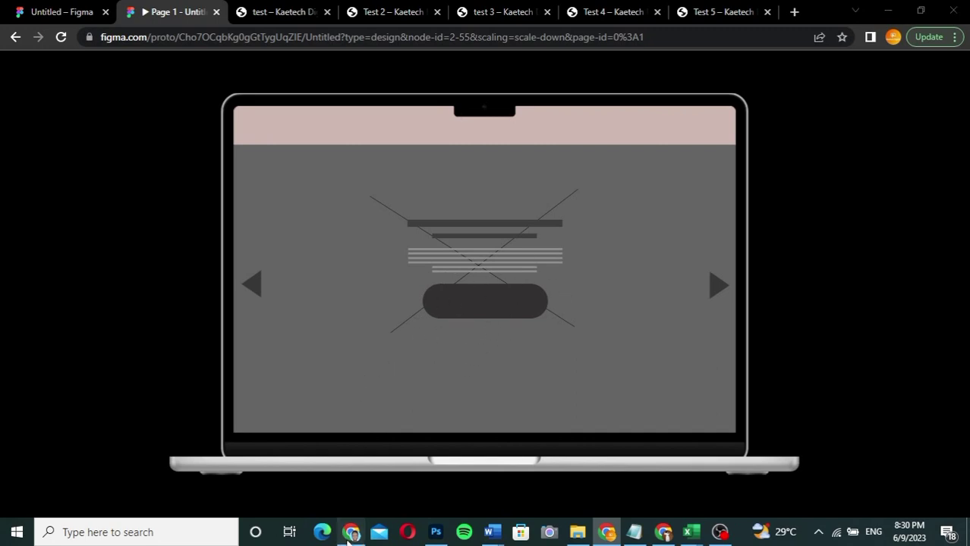
click(516, 14)
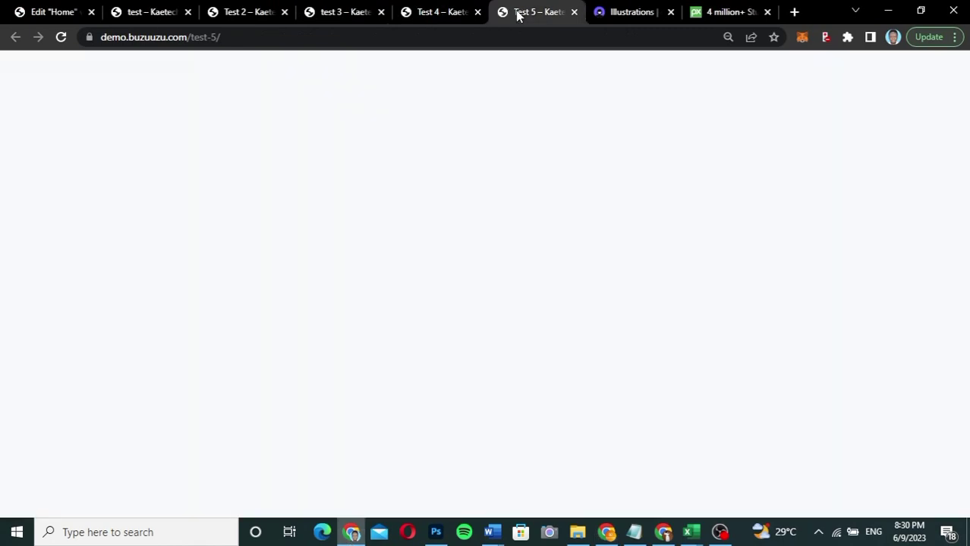
scroll(755, 425, down, 3)
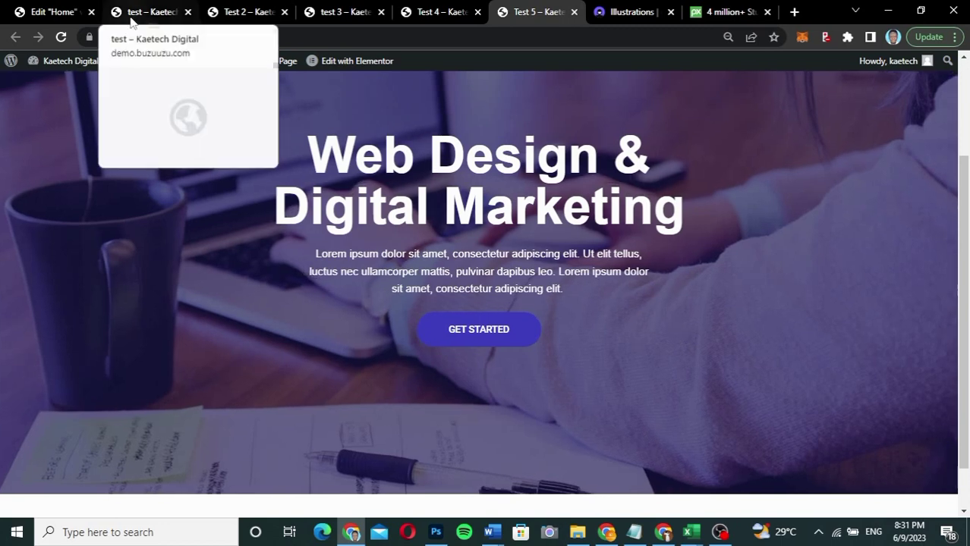
- Back in the Home page editor, change the outer hero container's background type to Slideshow
click(45, 13)
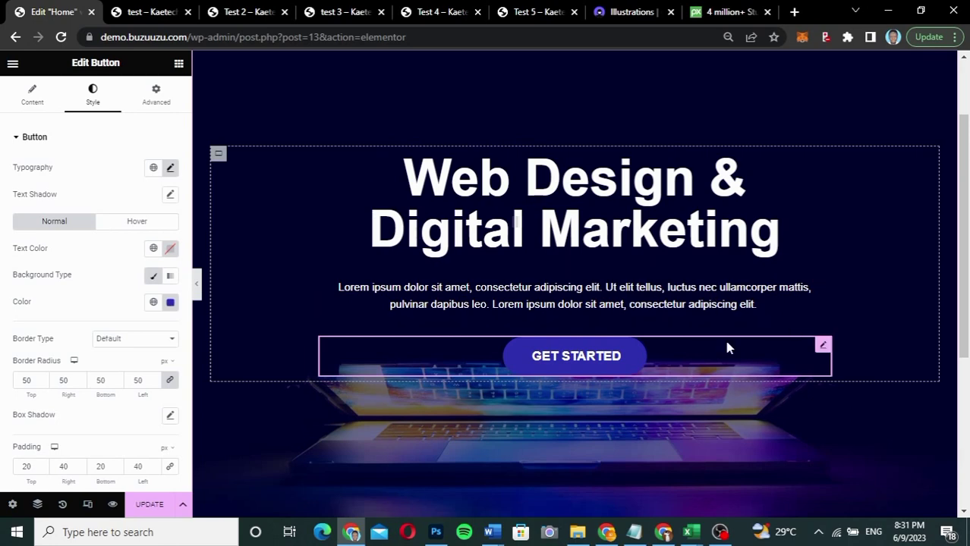
scroll(598, 221, up, 2)
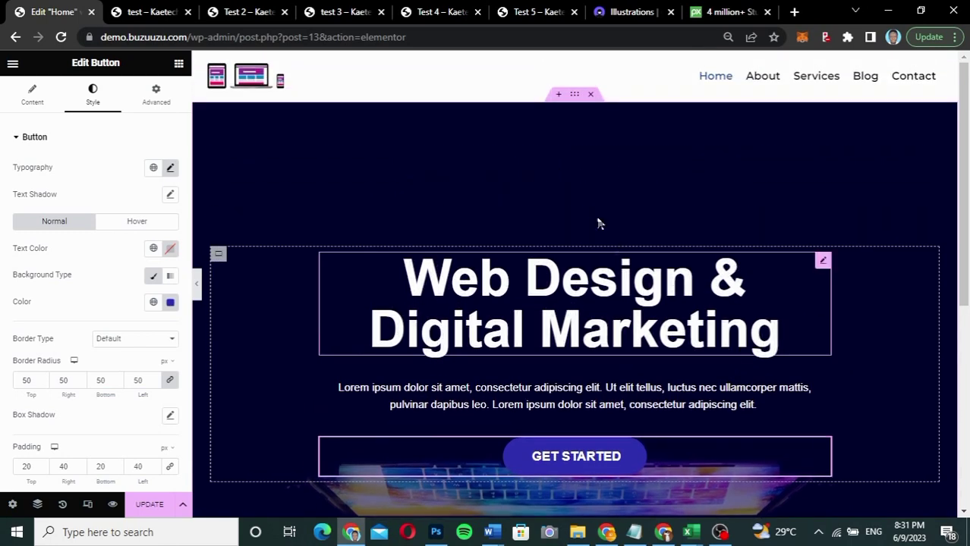
click(575, 95)
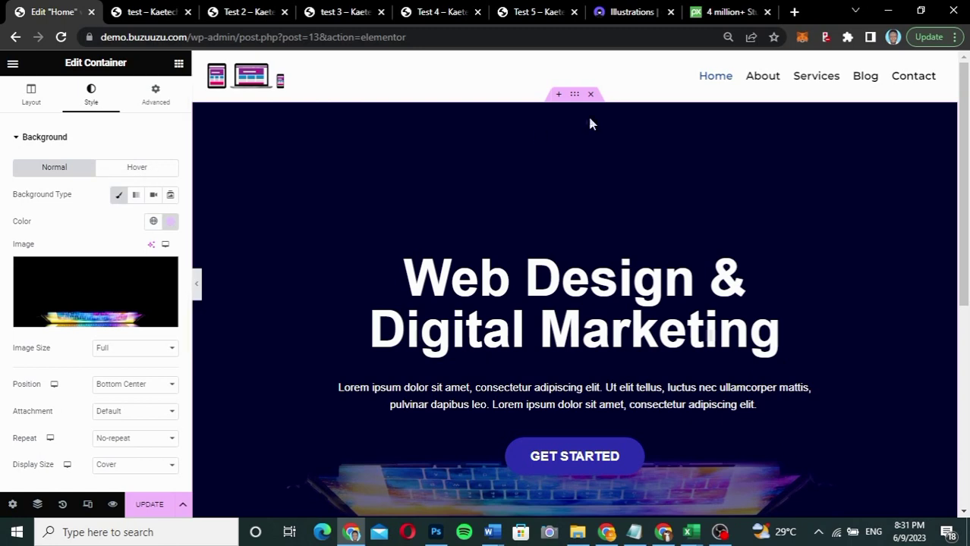
click(170, 196)
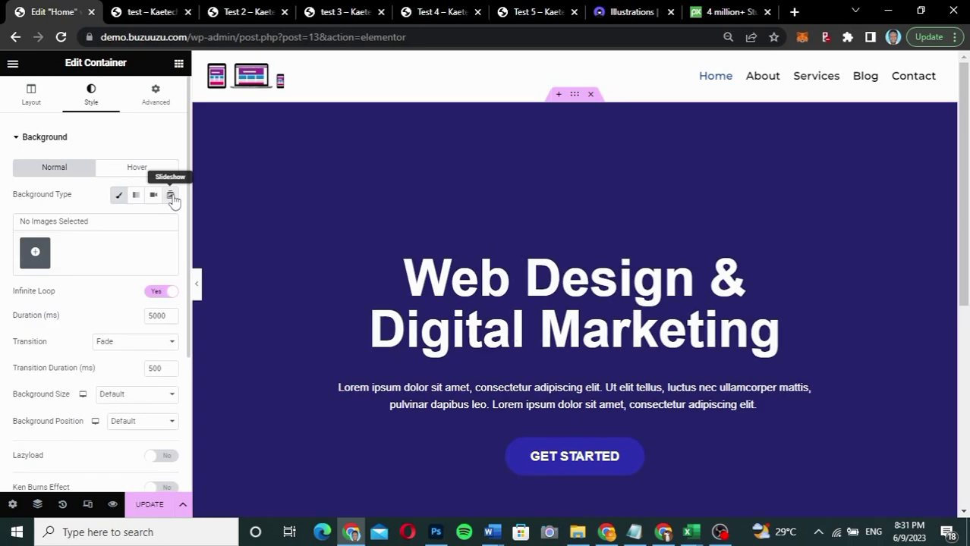
- Create the slideshow gallery from the two photos of hands typing on a laptop and keyboard-5017973_1280.jpg
click(35, 253)
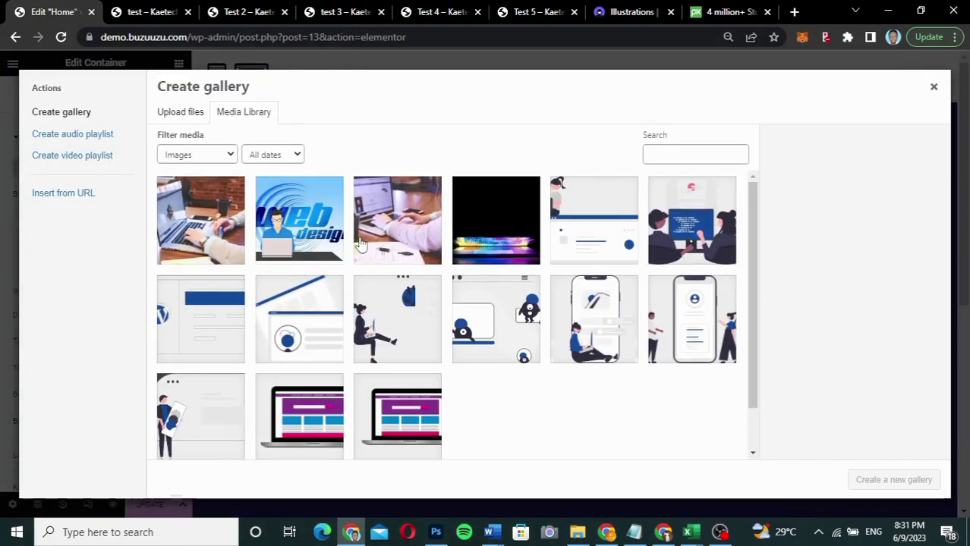
click(222, 231)
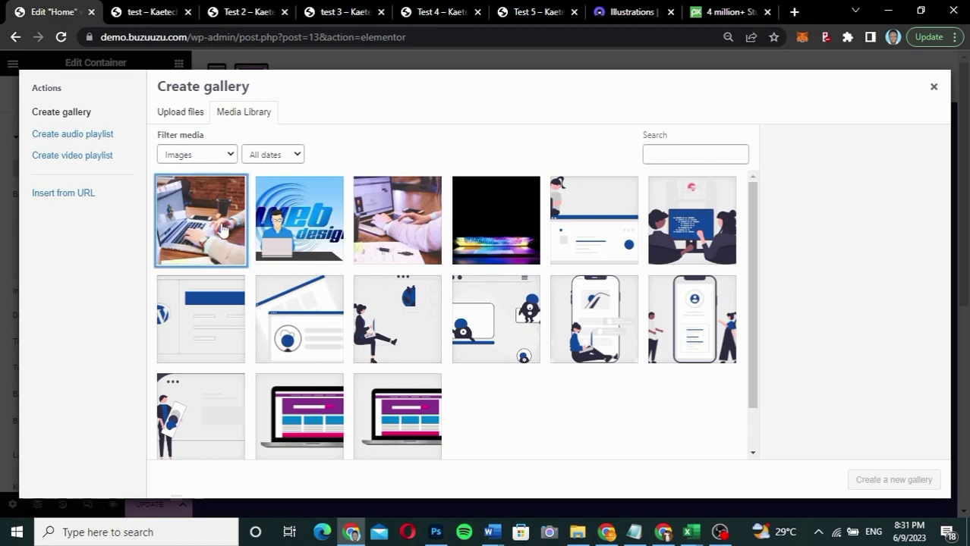
click(391, 226)
click(495, 226)
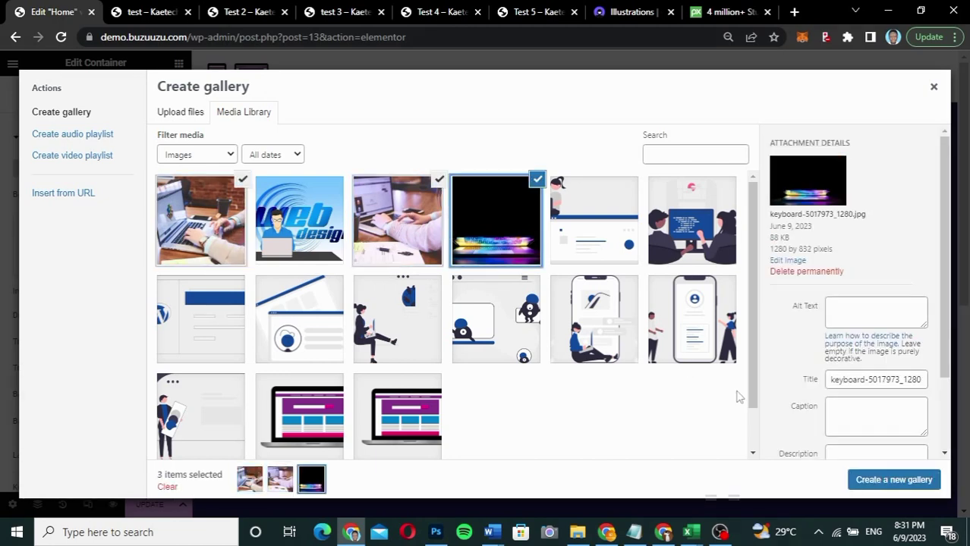
click(922, 480)
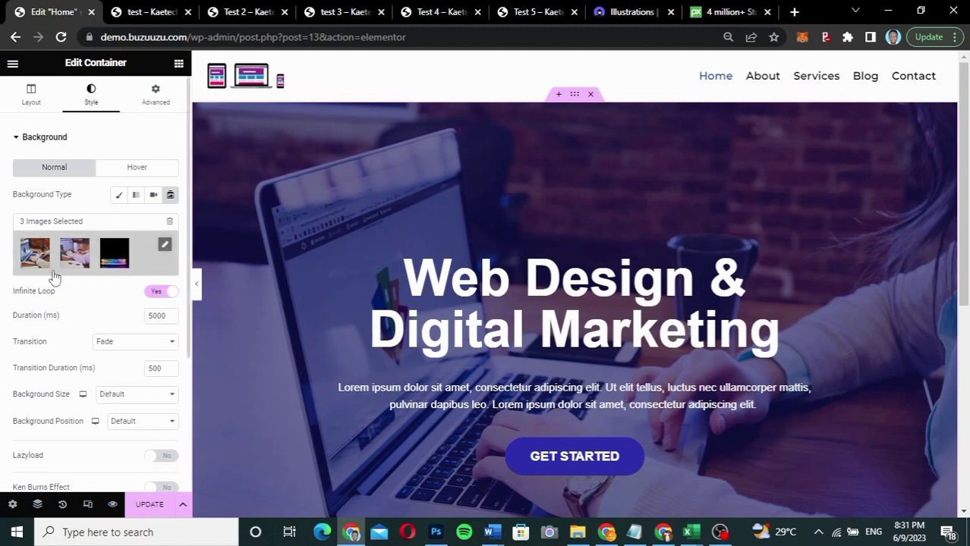
- Set the slideshow's transition to Slide Right and its background size to Cover
scroll(43, 353, down, 1)
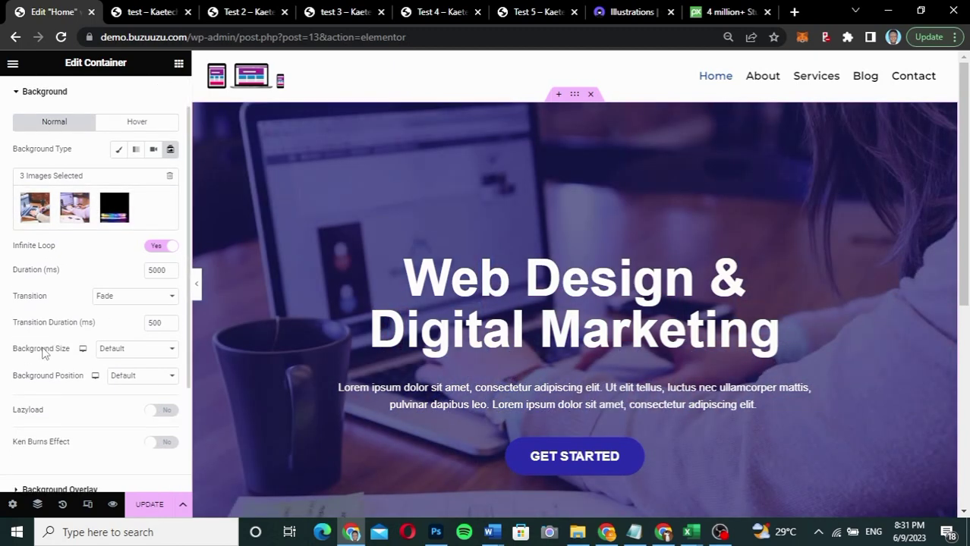
click(136, 296)
click(130, 319)
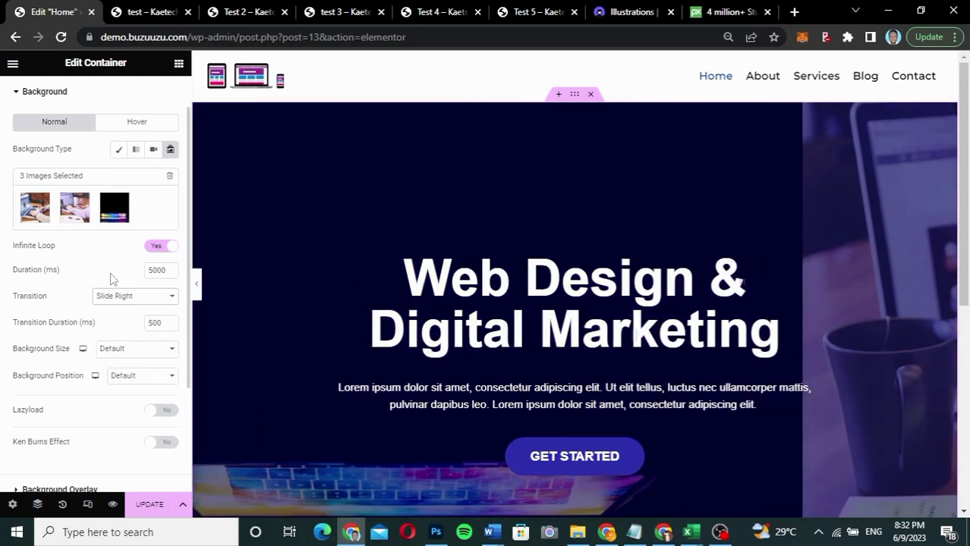
scroll(103, 334, down, 1)
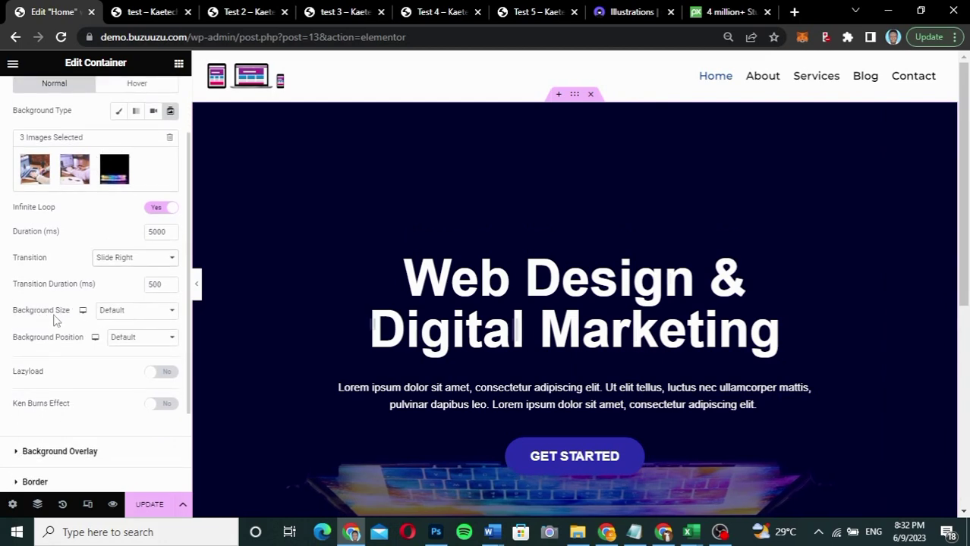
click(133, 312)
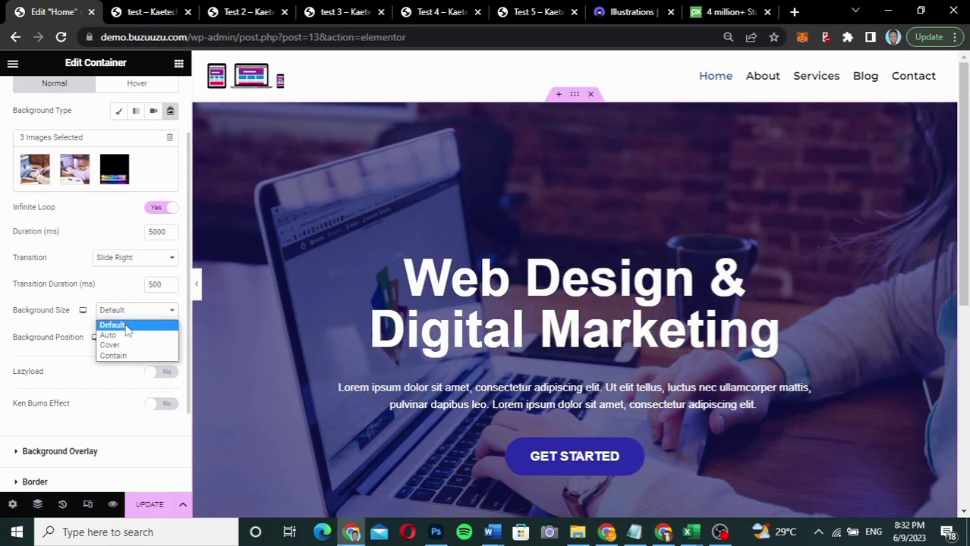
click(120, 346)
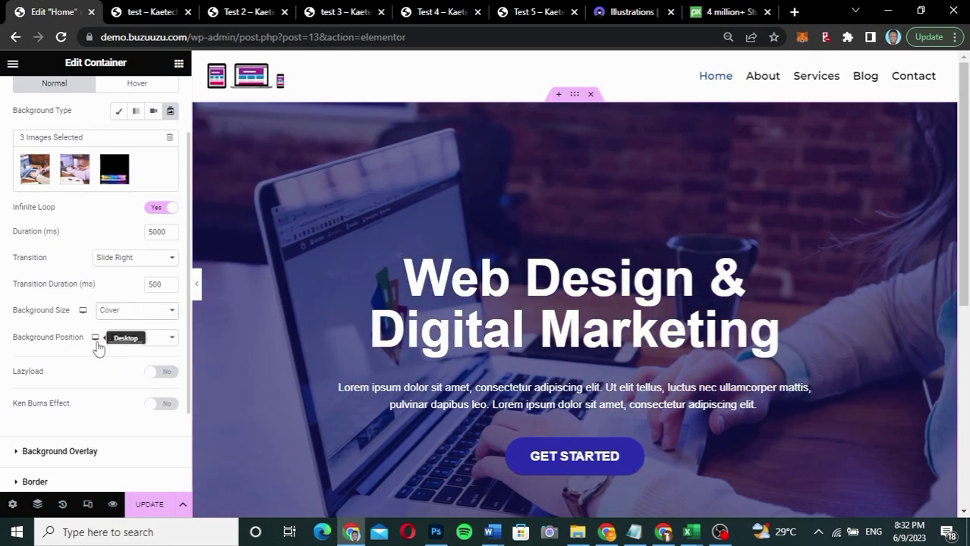
- Look over the remaining slideshow background options and compare the result with the Test 5 demo page
scroll(32, 367, down, 1)
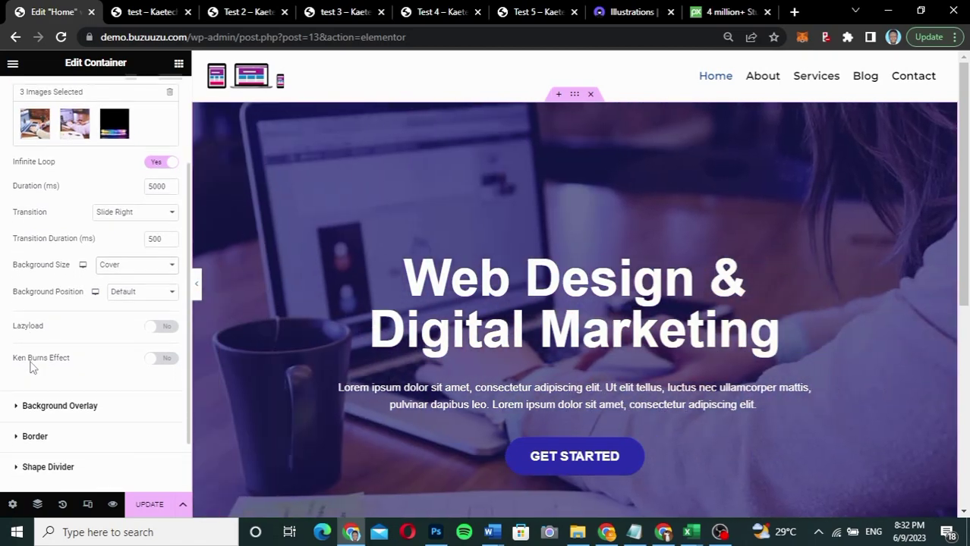
scroll(32, 367, down, 1)
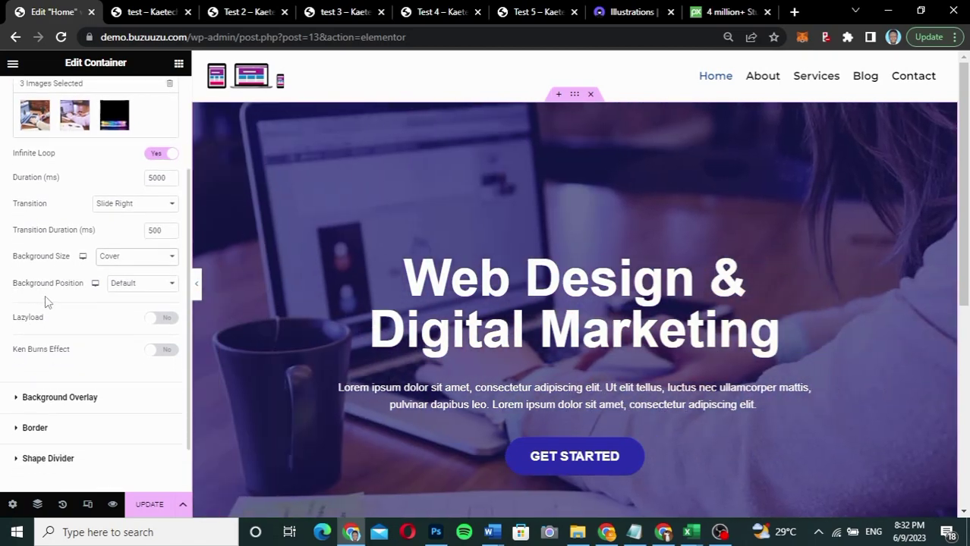
scroll(46, 327, down, 2)
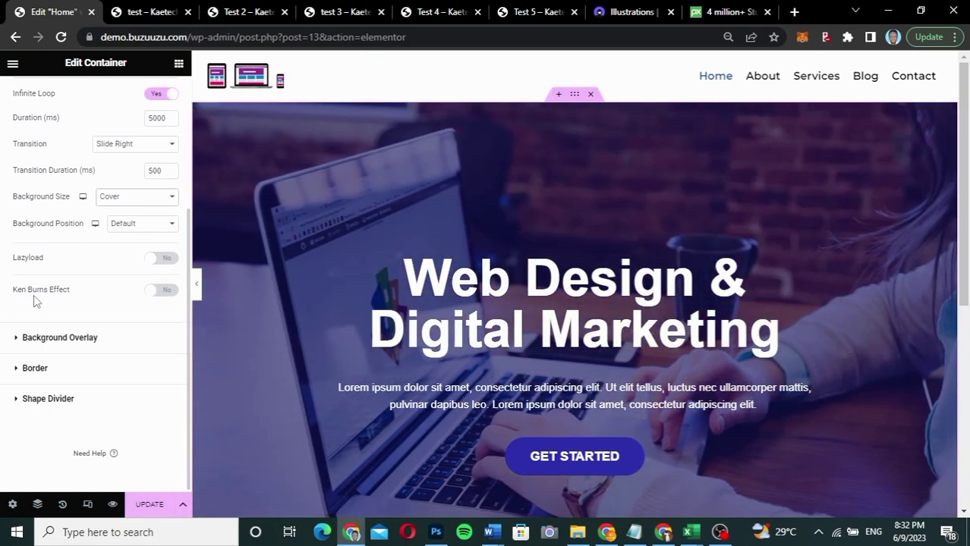
click(522, 12)
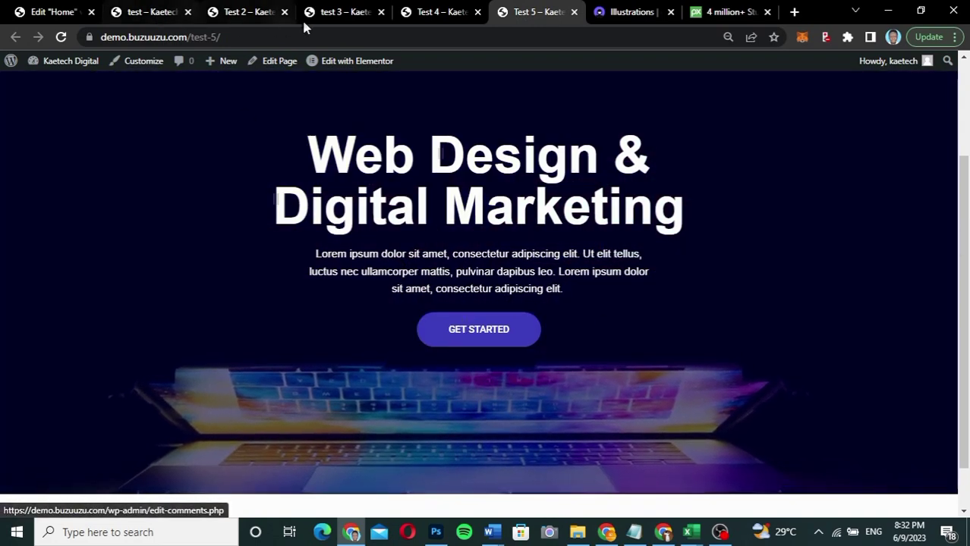
- Back in the Home page editor, enable the slideshow's Ken Burns Effect with direction In and update the page
click(60, 14)
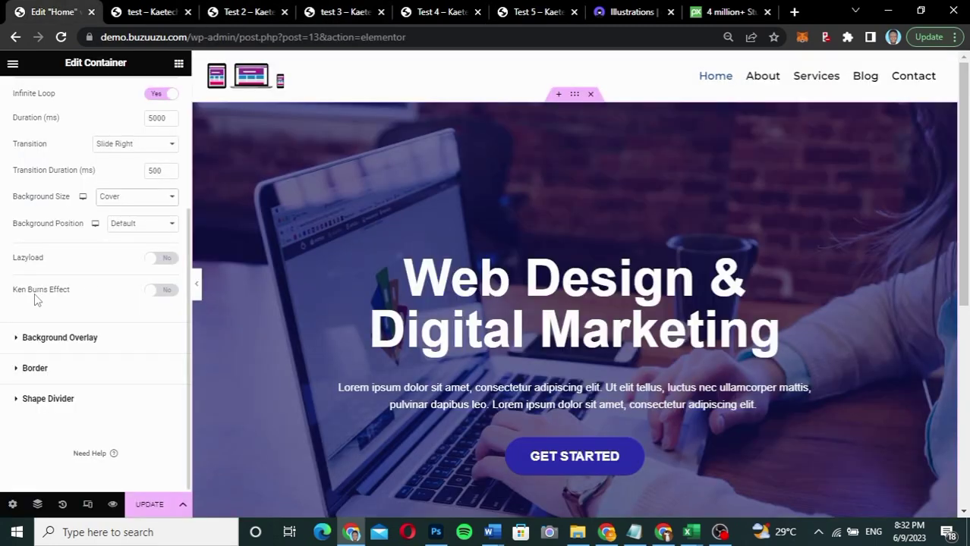
click(166, 292)
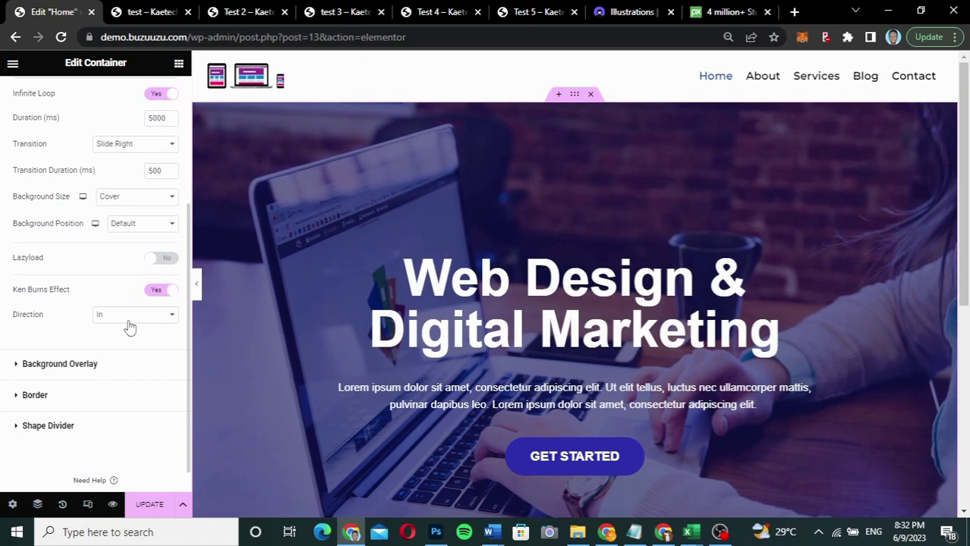
click(143, 318)
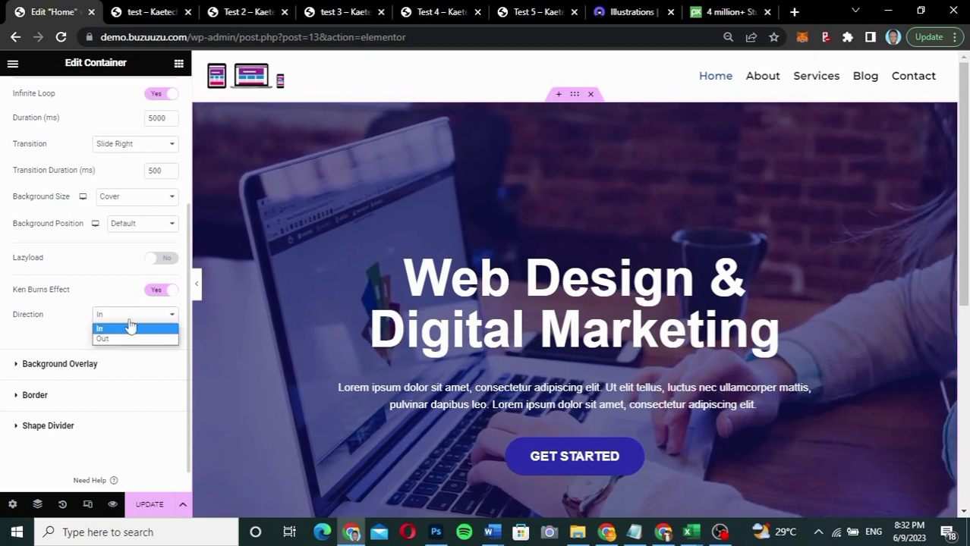
click(128, 327)
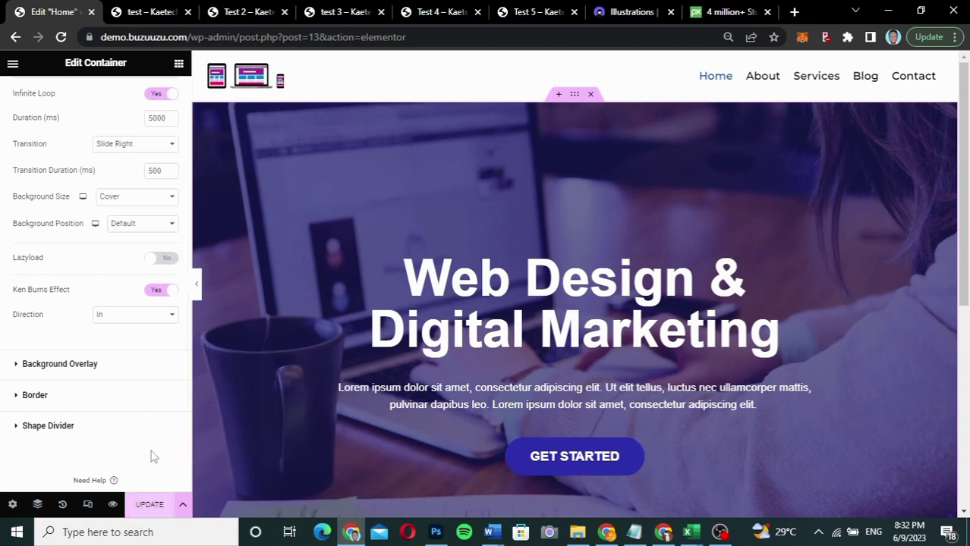
click(149, 505)
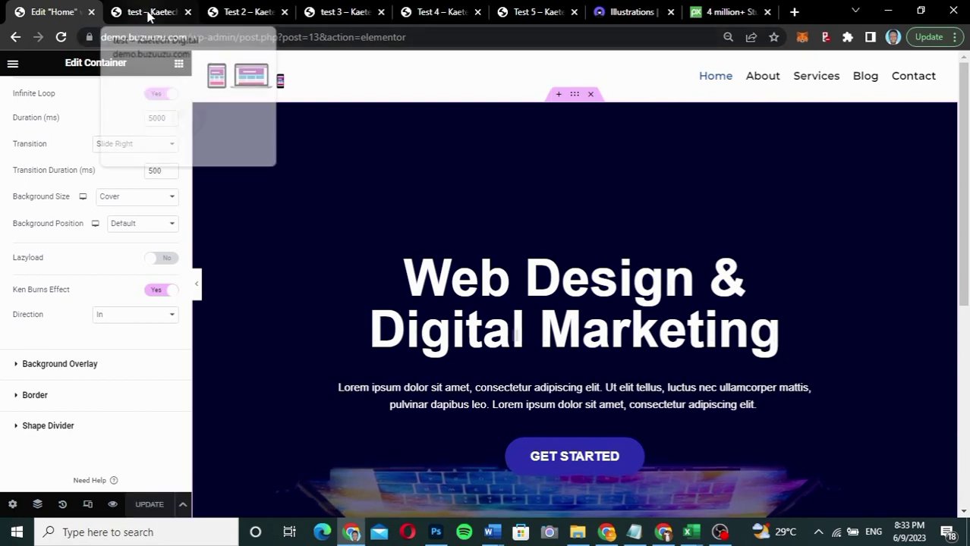
- Review the hero layouts on the five demo pages, from test through Test 5
click(149, 16)
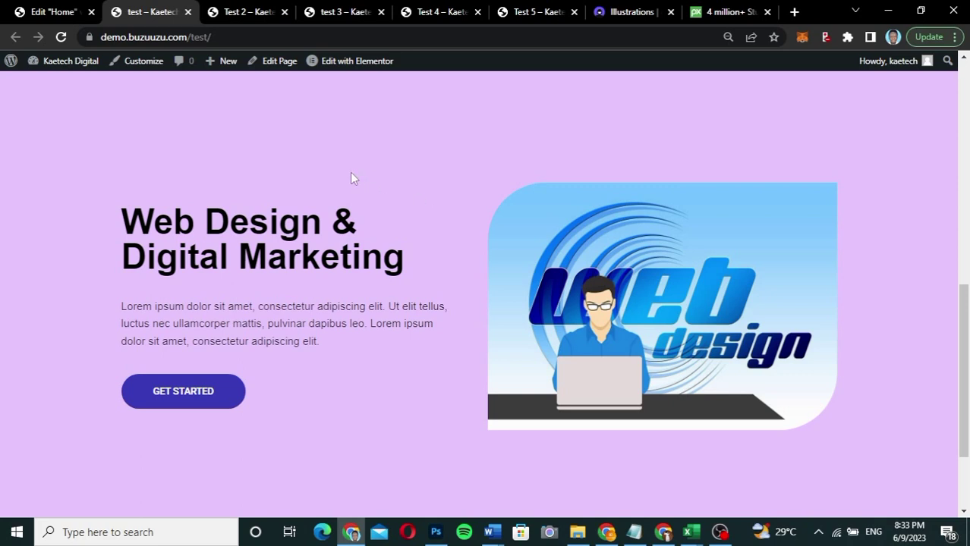
click(243, 13)
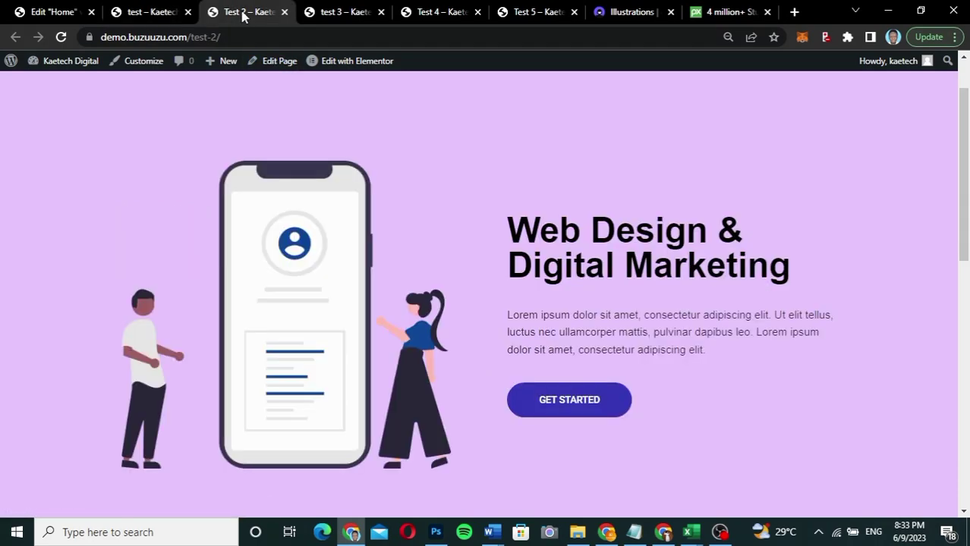
click(343, 23)
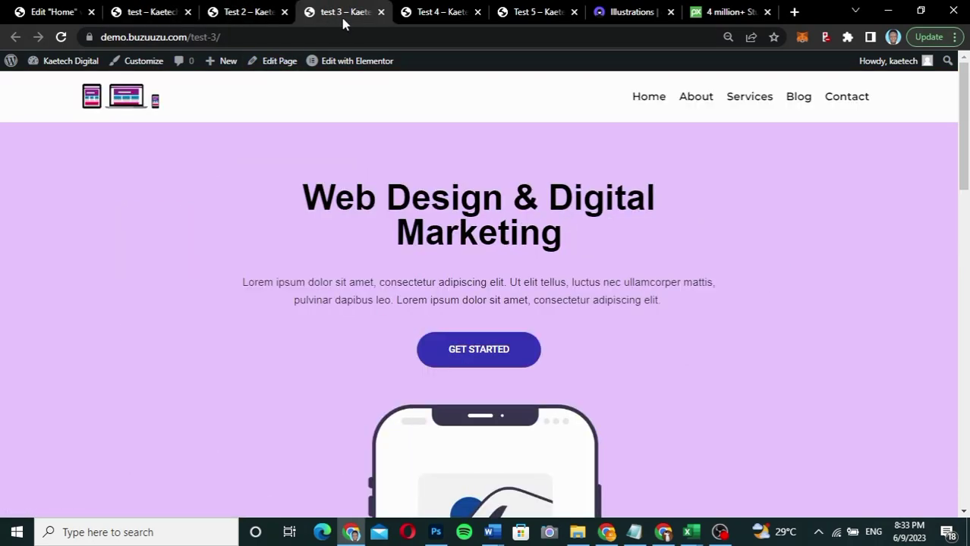
click(443, 16)
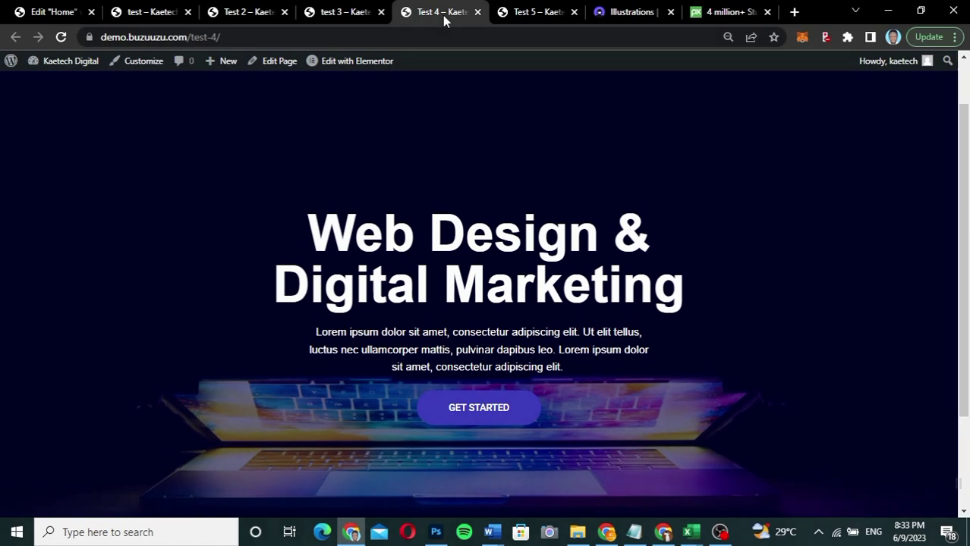
click(519, 12)
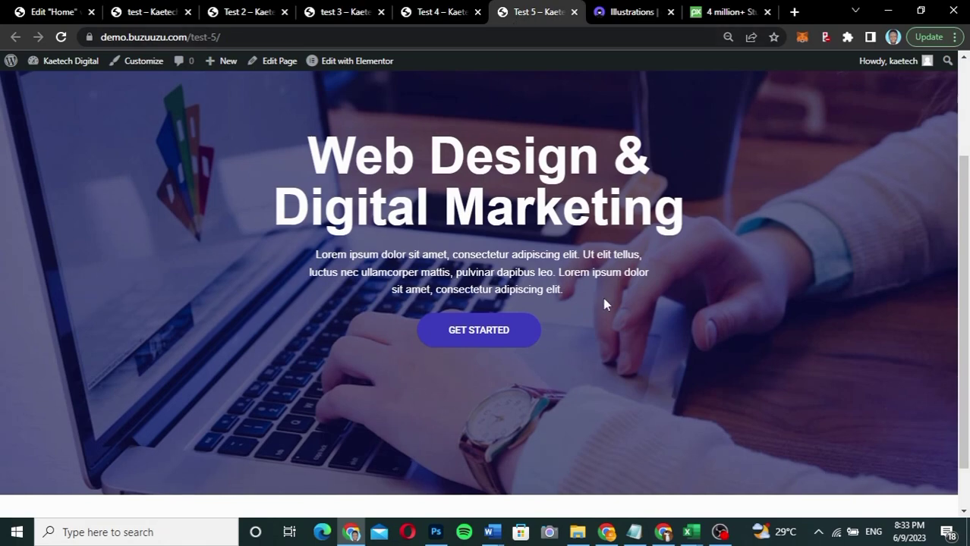
scroll(605, 304, up, 2)
right_click(604, 302)
click(488, 136)
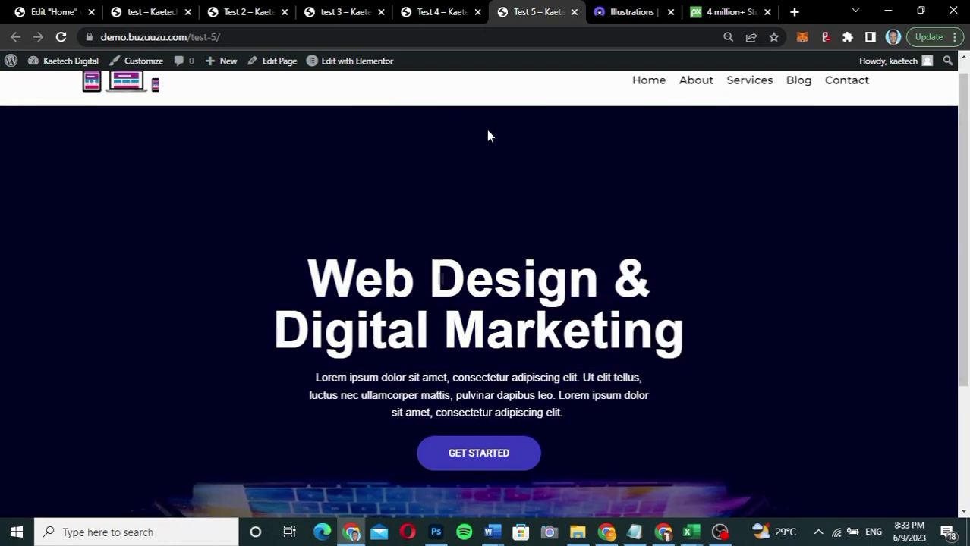
scroll(488, 136, up, 1)
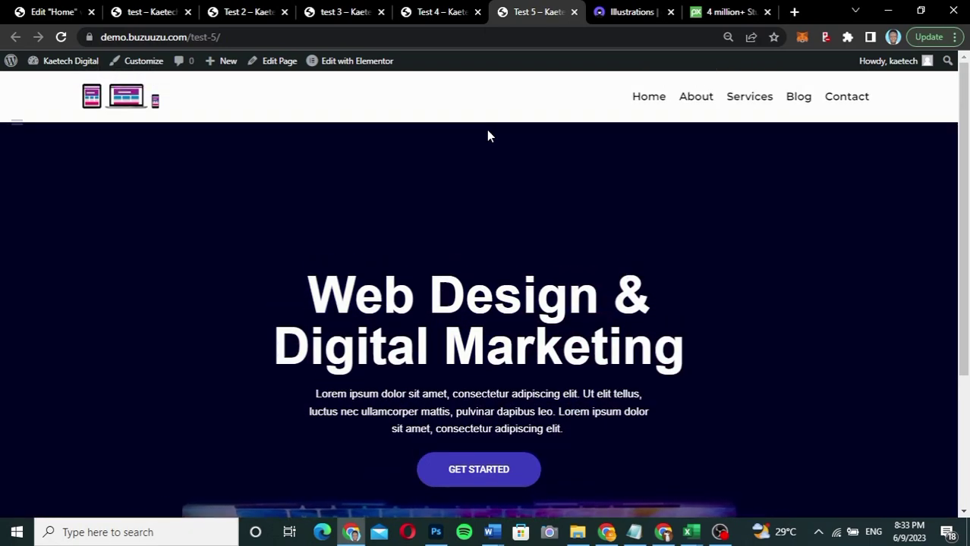